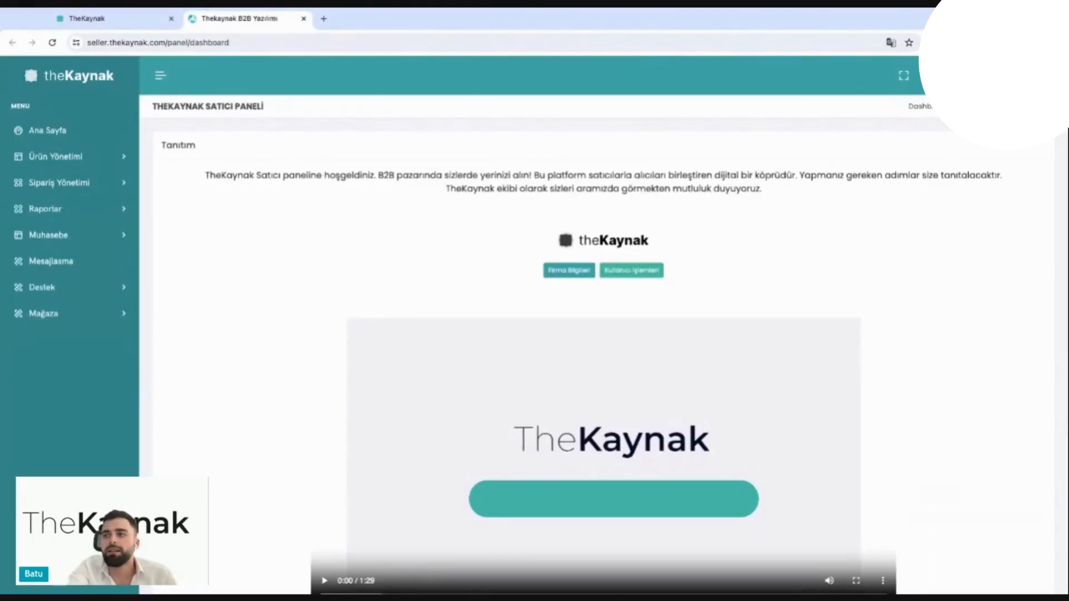
Step: Play the dashboard's introduction video, skip ahead through it to about 0:29, and pause it
{"action": "scroll", "coordinate": [441, 362], "scroll_direction": "down", "scroll_amount": 2}
{"action": "left_click", "coordinate": [325, 509]}
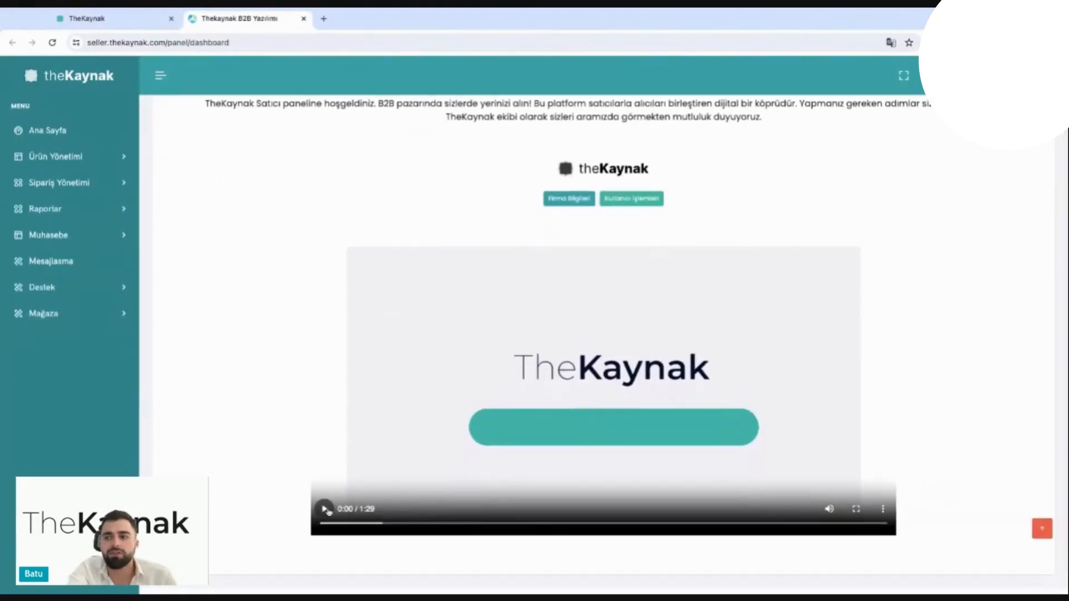
{"action": "left_click", "coordinate": [394, 524]}
{"action": "left_click", "coordinate": [444, 524]}
{"action": "left_click", "coordinate": [493, 524]}
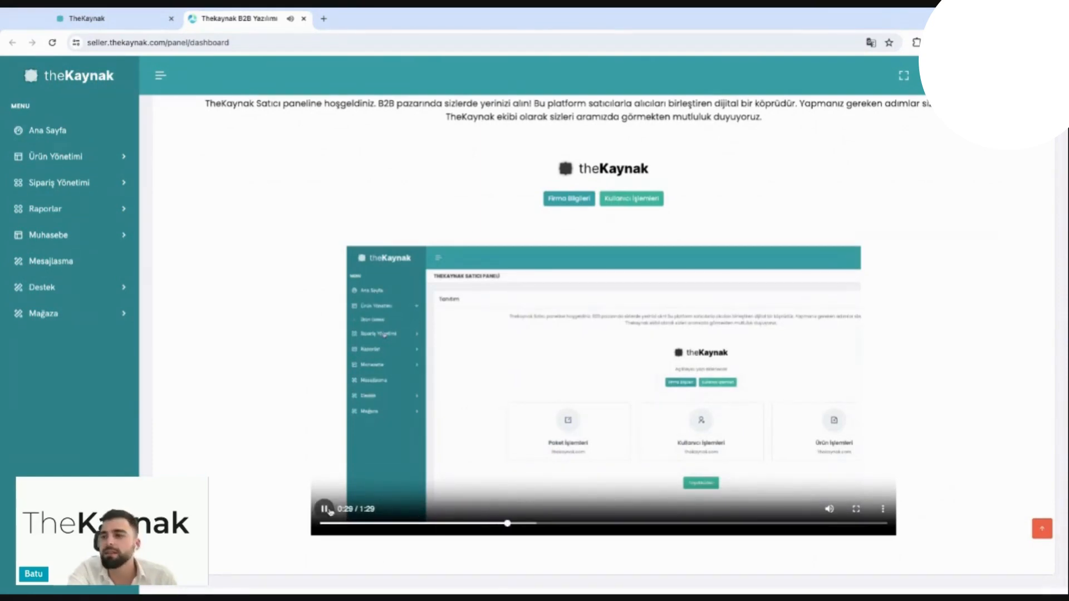
{"action": "left_click", "coordinate": [330, 511]}
{"action": "scroll", "coordinate": [470, 182], "scroll_direction": "up", "scroll_amount": 2}
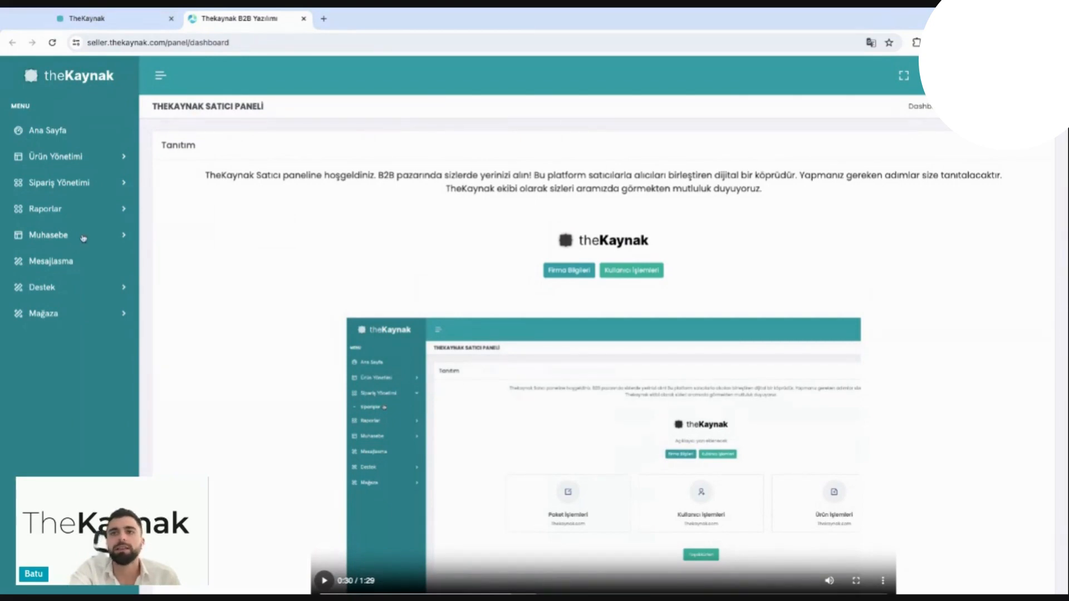
Step: Open the Paketler page under Muhasebe and compare the Standard, Premium and Gold membership packages
{"action": "left_click", "coordinate": [48, 236]}
{"action": "left_click", "coordinate": [49, 262]}
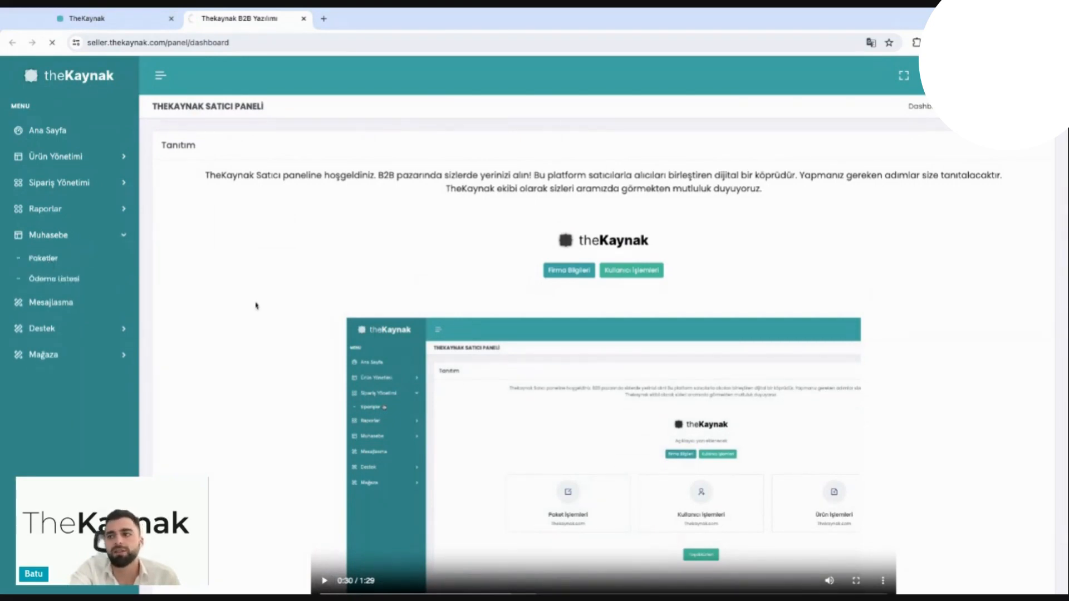
{"action": "scroll", "coordinate": [341, 357], "scroll_direction": "down", "scroll_amount": 1}
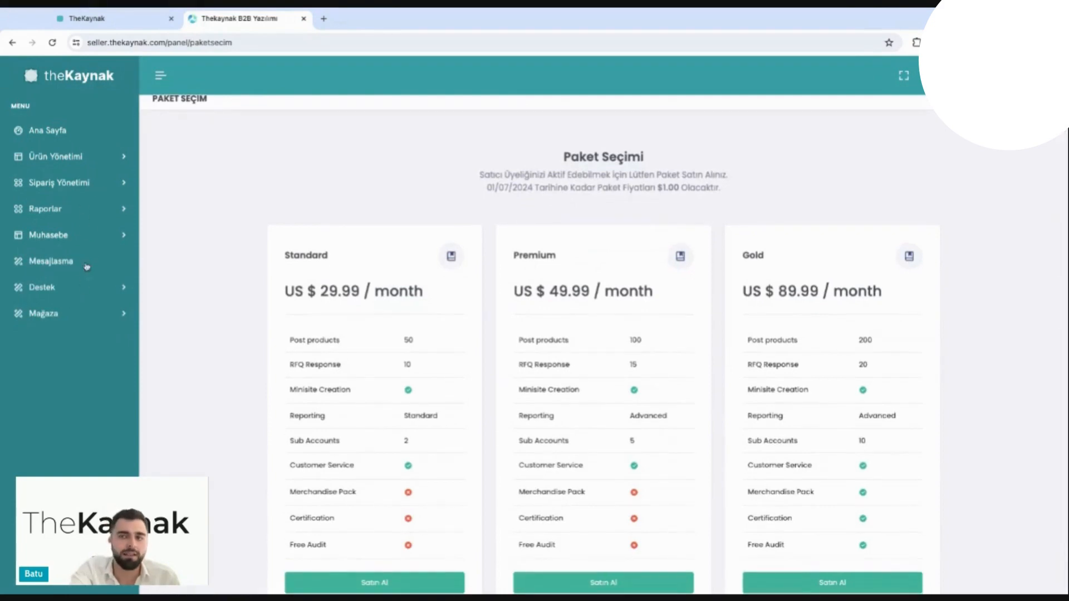
{"action": "scroll", "coordinate": [231, 270], "scroll_direction": "down", "scroll_amount": 1}
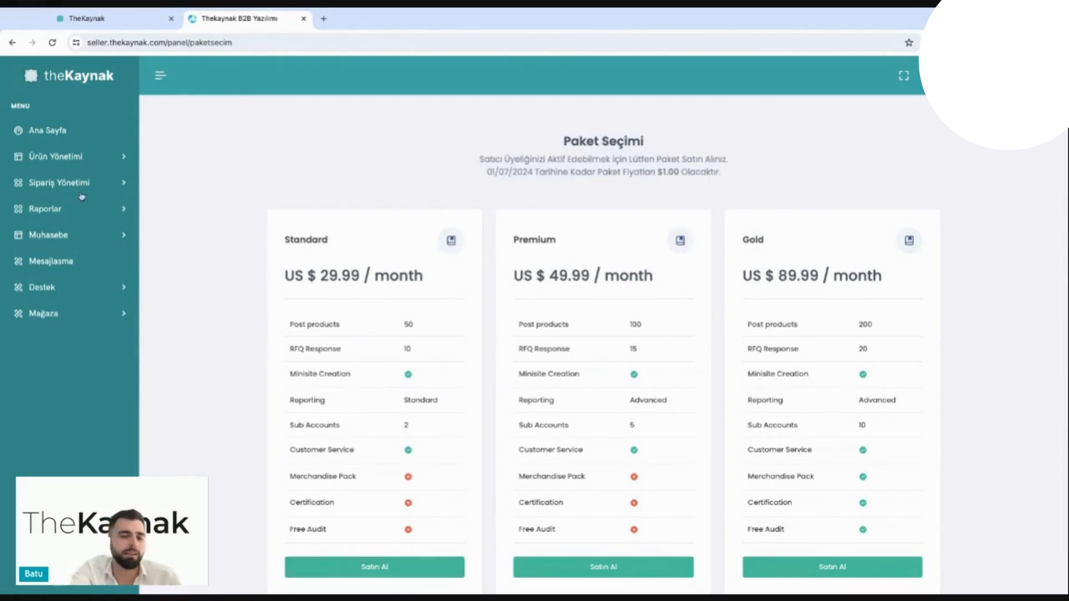
Step: Open the store's Firma Bilgileri form, review the company details, and save them
{"action": "left_click", "coordinate": [60, 315]}
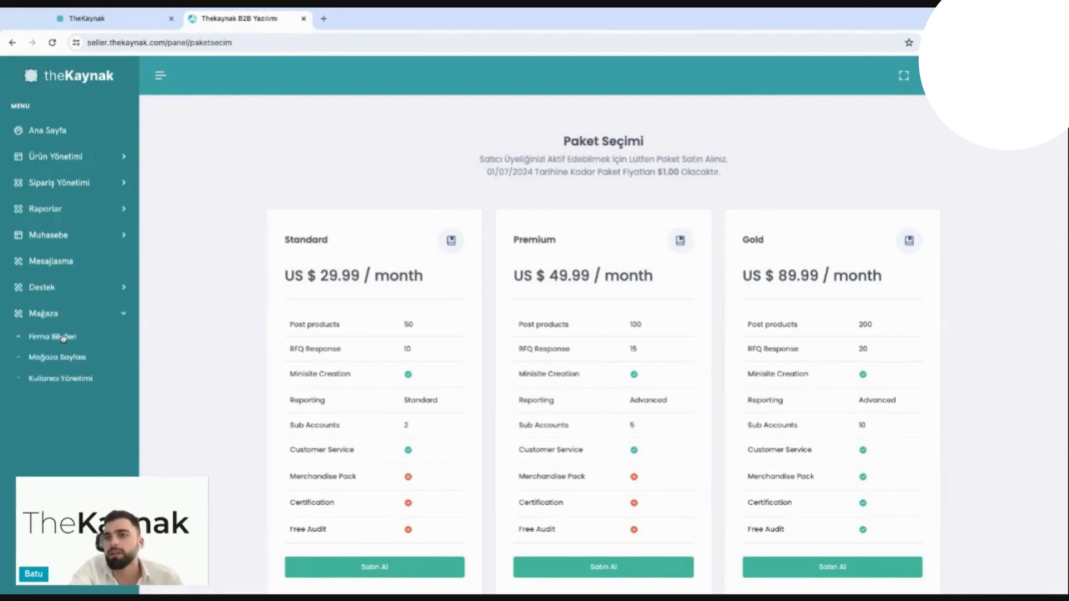
{"action": "left_click", "coordinate": [63, 338]}
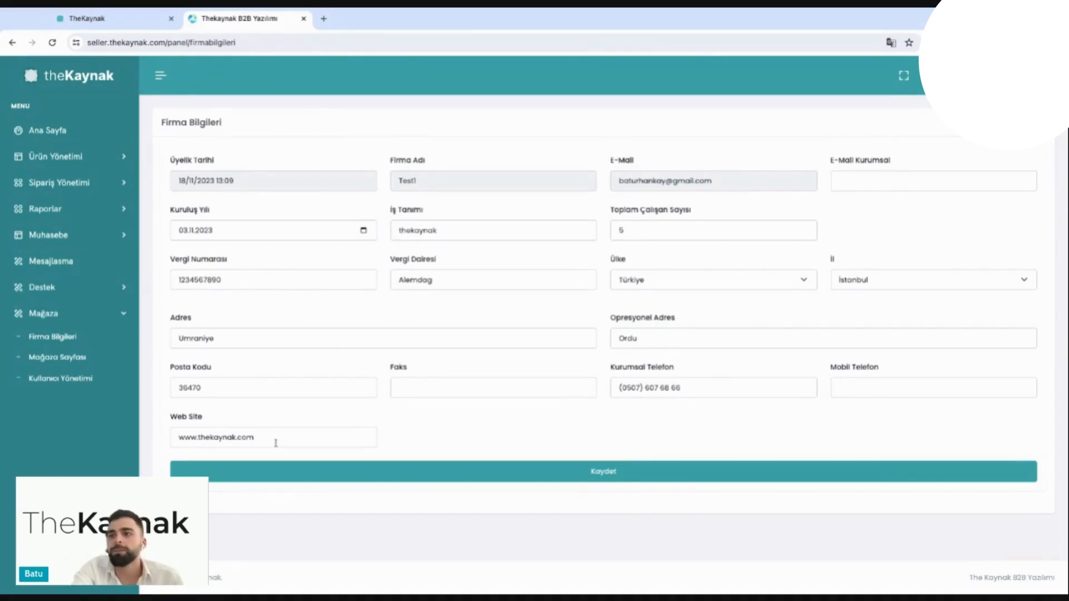
{"action": "left_click", "coordinate": [287, 483]}
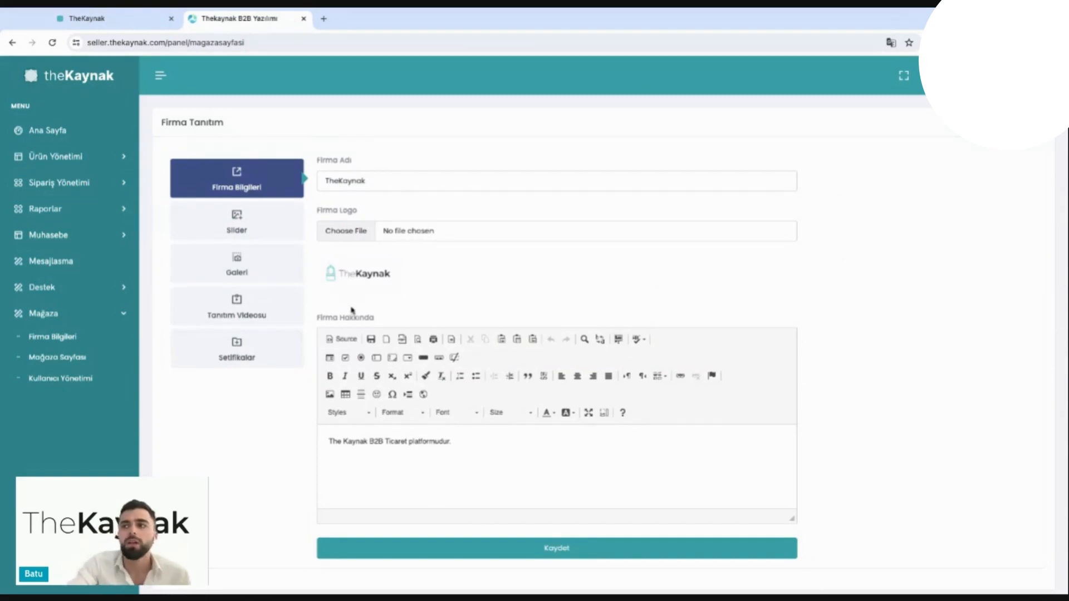
Step: Review the store page's company information, Slider, Galeri, Tanıtım Videosu and Sertifikalar sections
{"action": "scroll", "coordinate": [352, 310], "scroll_direction": "down", "scroll_amount": 1}
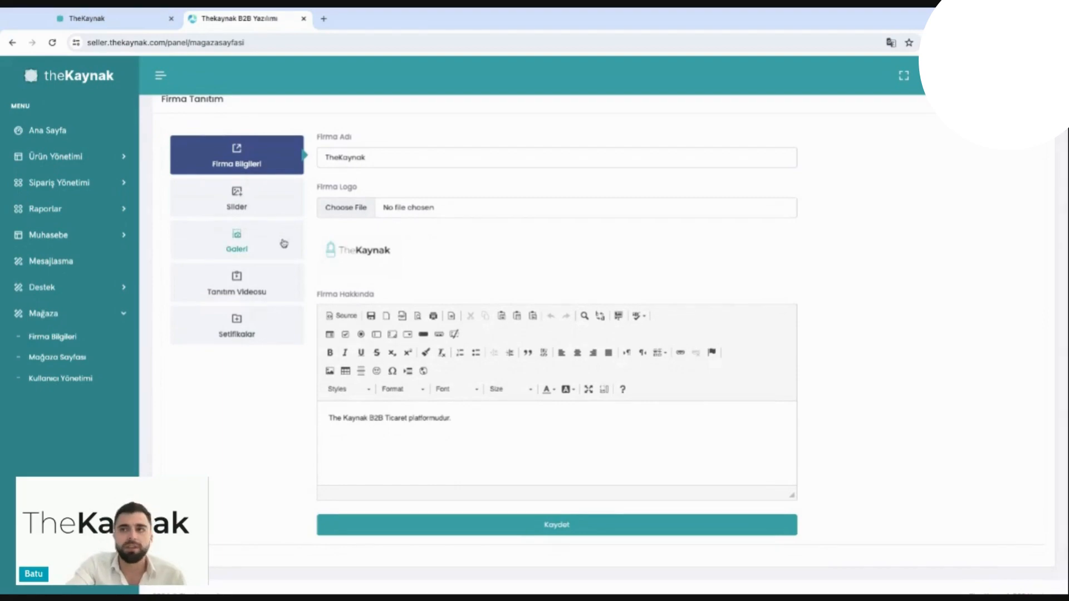
{"action": "left_click", "coordinate": [251, 209]}
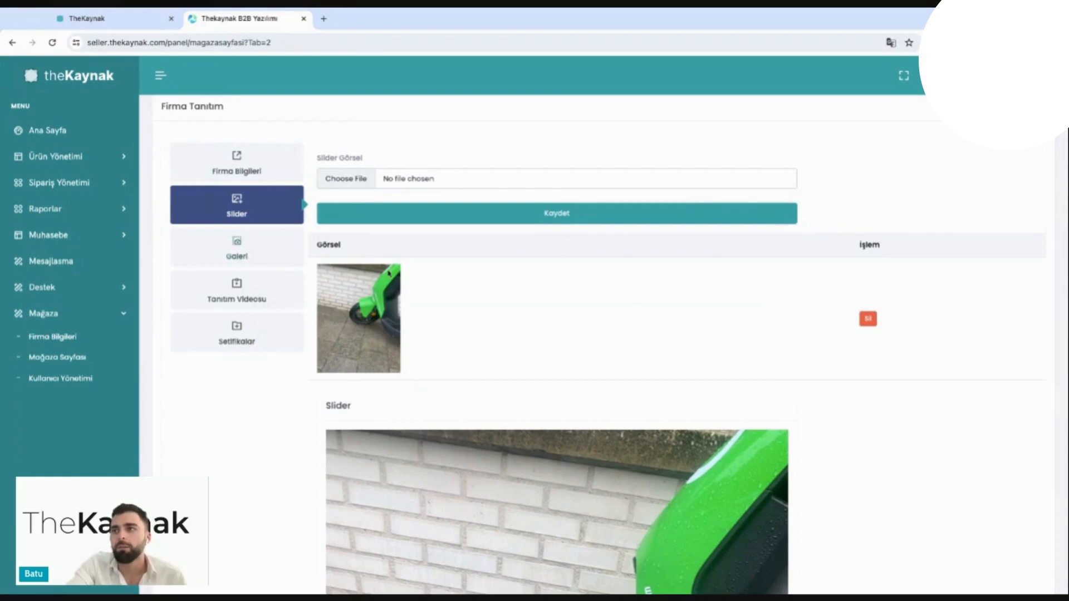
{"action": "scroll", "coordinate": [293, 255], "scroll_direction": "down", "scroll_amount": 1}
{"action": "left_click", "coordinate": [257, 186]}
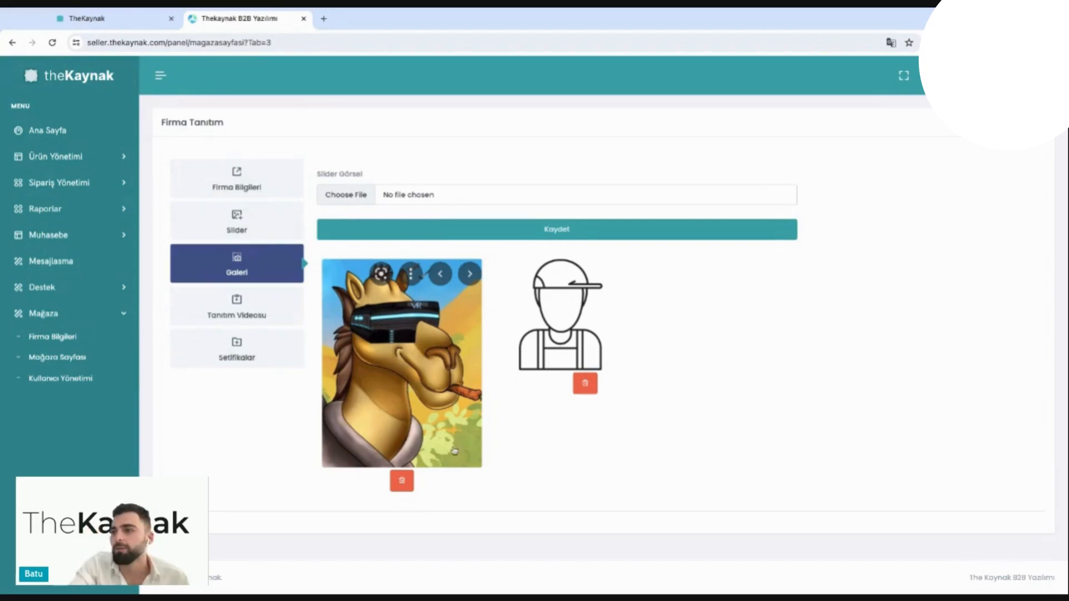
{"action": "left_click", "coordinate": [269, 307]}
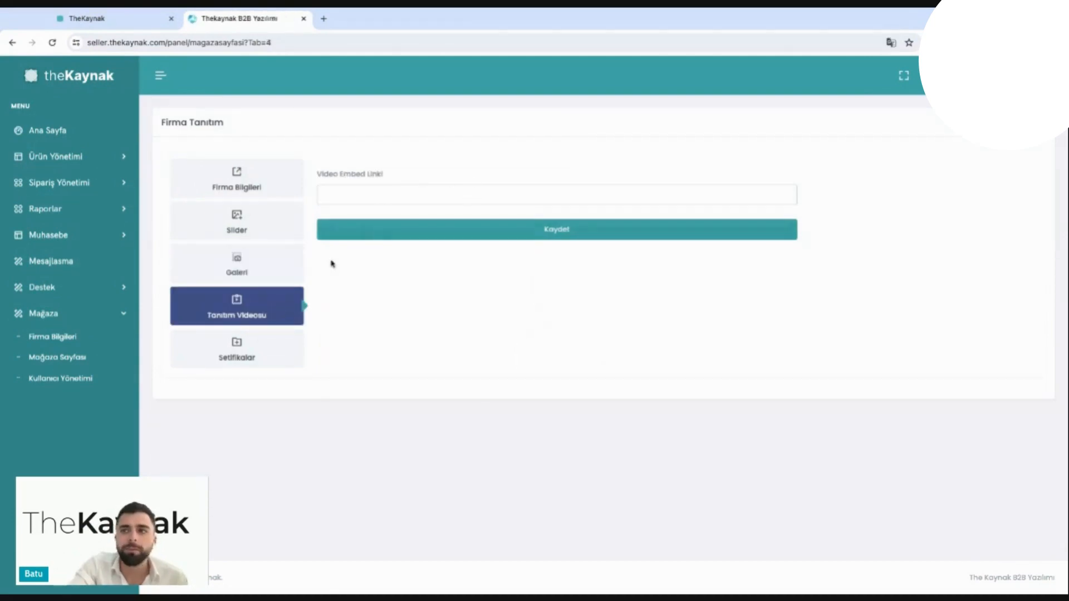
{"action": "left_click", "coordinate": [263, 348]}
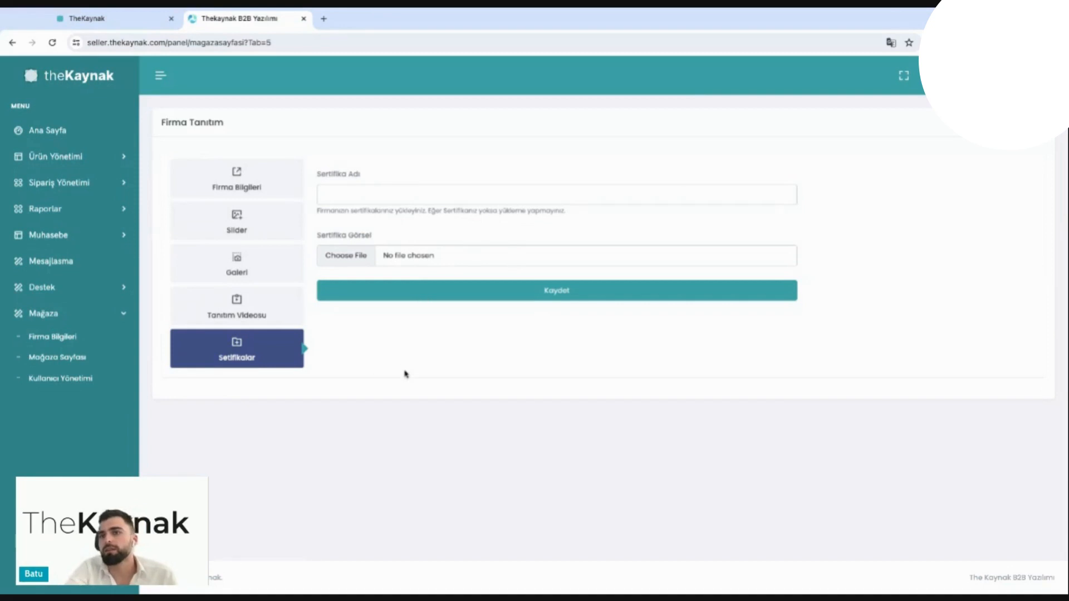
Step: Open the store's Kullanıcı Yönetimi page and examine the list of system users and sub-users
{"action": "left_click", "coordinate": [60, 383]}
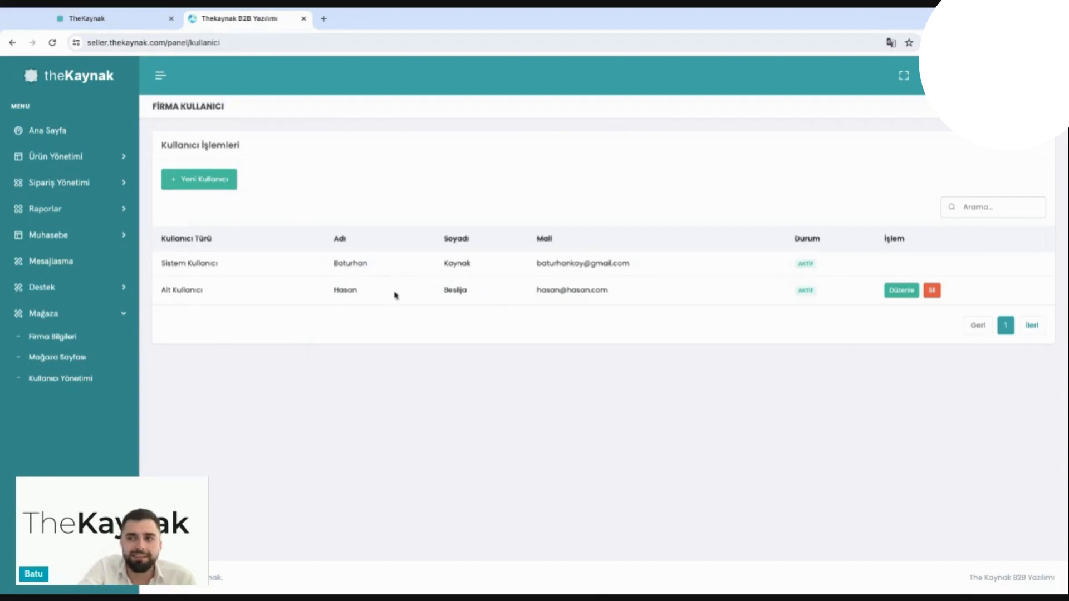
{"action": "left_click_drag", "start_coordinate": [321, 290], "coordinate": [404, 305]}
{"action": "left_click", "coordinate": [405, 304]}
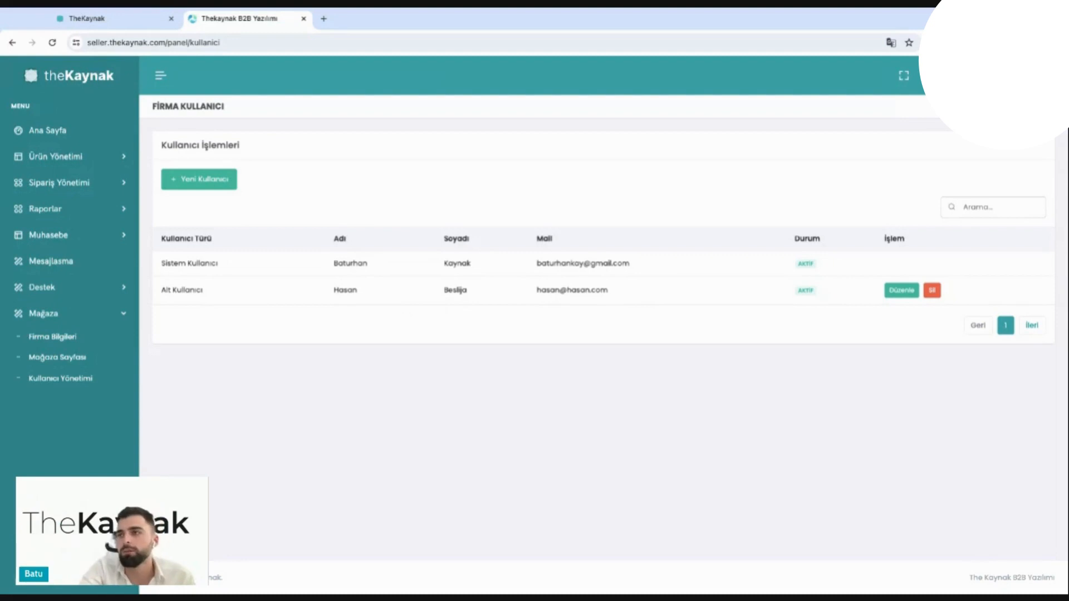
{"action": "left_click", "coordinate": [124, 313]}
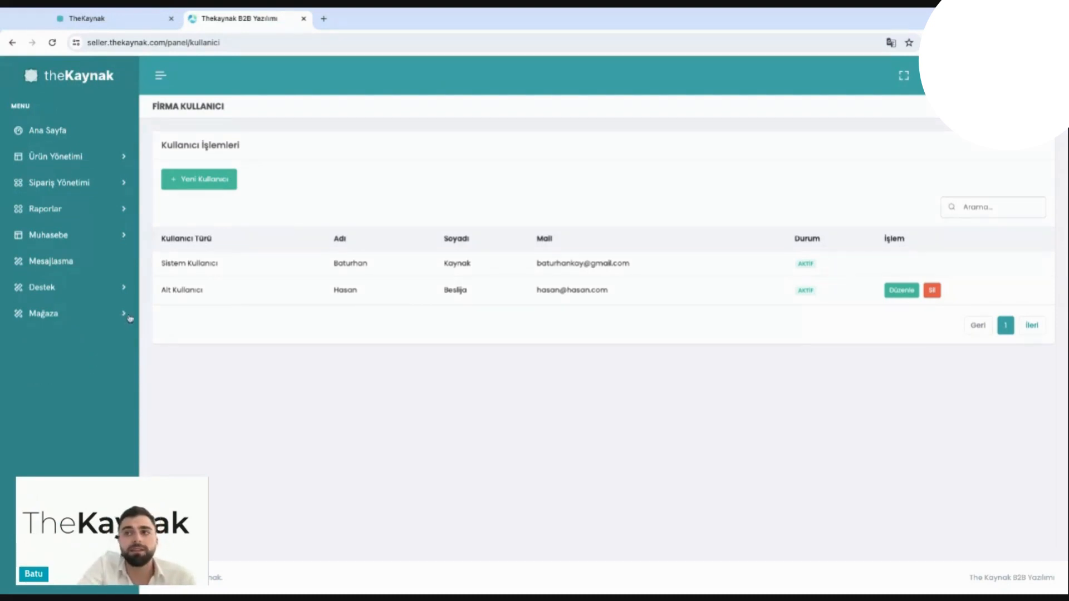
Step: Open the Ürün Listesi page and start adding a new product
{"action": "left_click", "coordinate": [56, 156]}
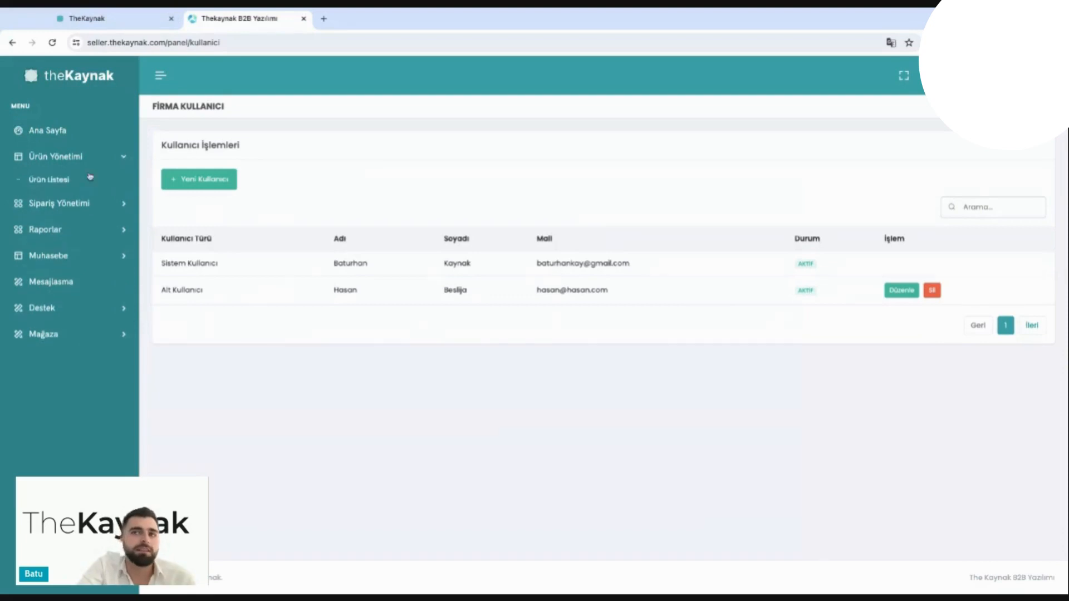
{"action": "left_click", "coordinate": [46, 182]}
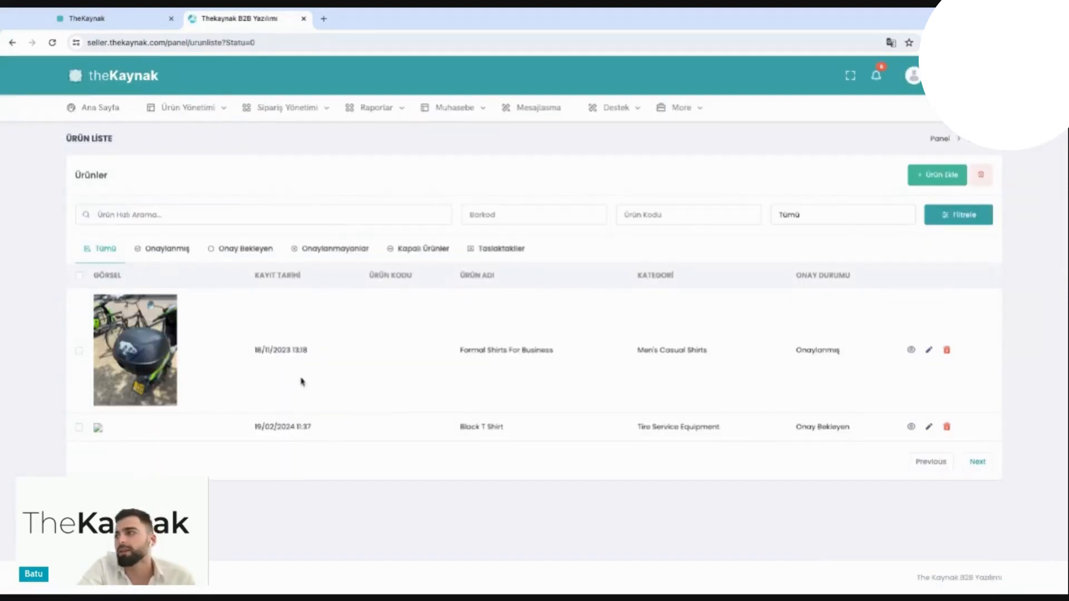
{"action": "left_click", "coordinate": [946, 180]}
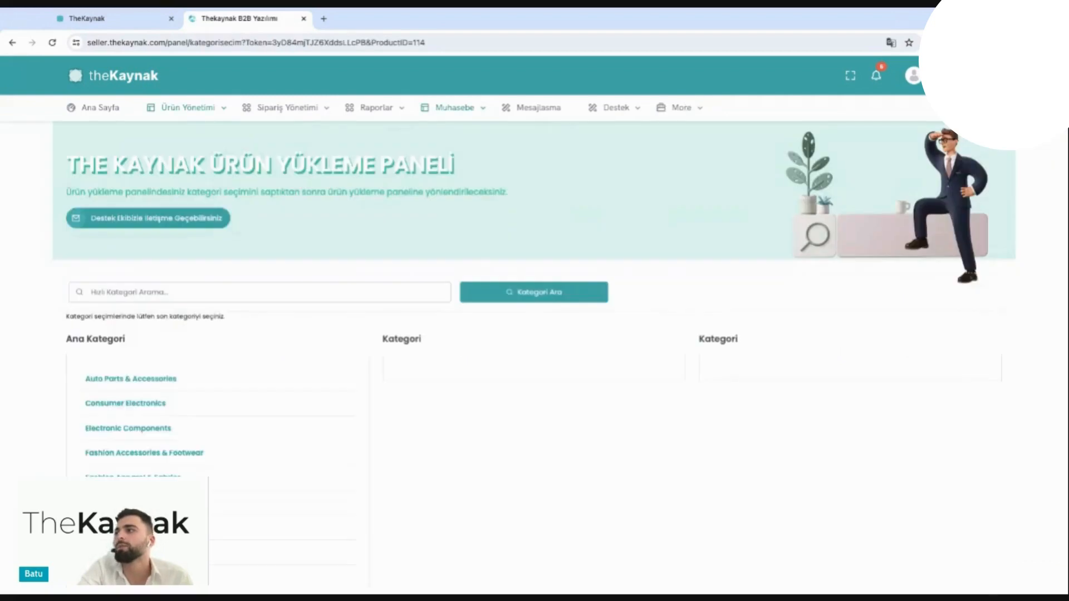
Step: Set the product category to Fashion Apparel & Fabrics > Men's Apparel > Men's Business Wear, then save and continue
{"action": "scroll", "coordinate": [186, 319], "scroll_direction": "down", "scroll_amount": 5}
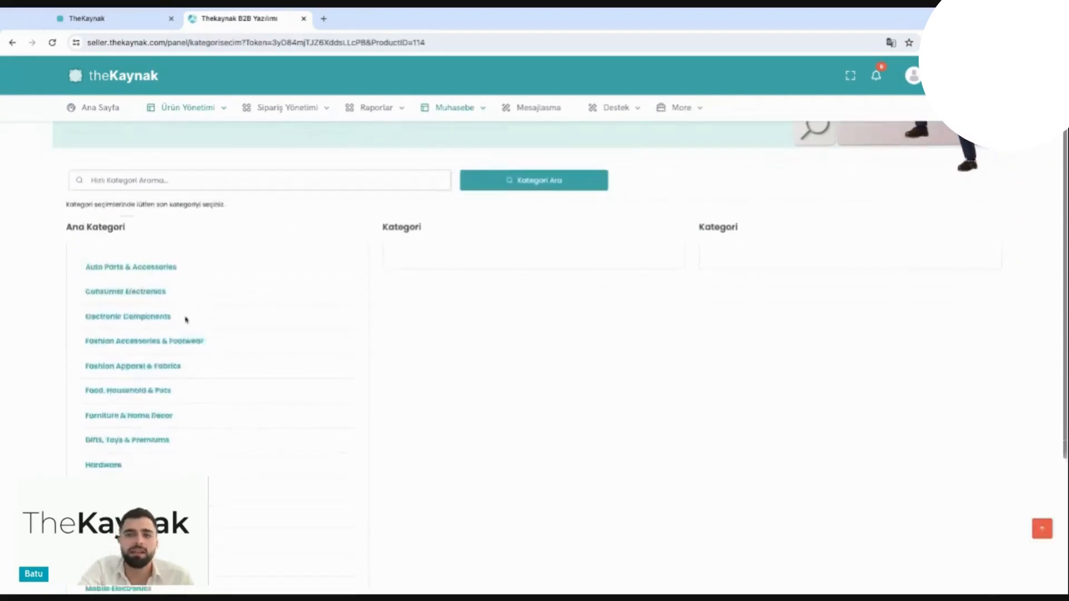
{"action": "scroll", "coordinate": [186, 318], "scroll_direction": "up", "scroll_amount": 4}
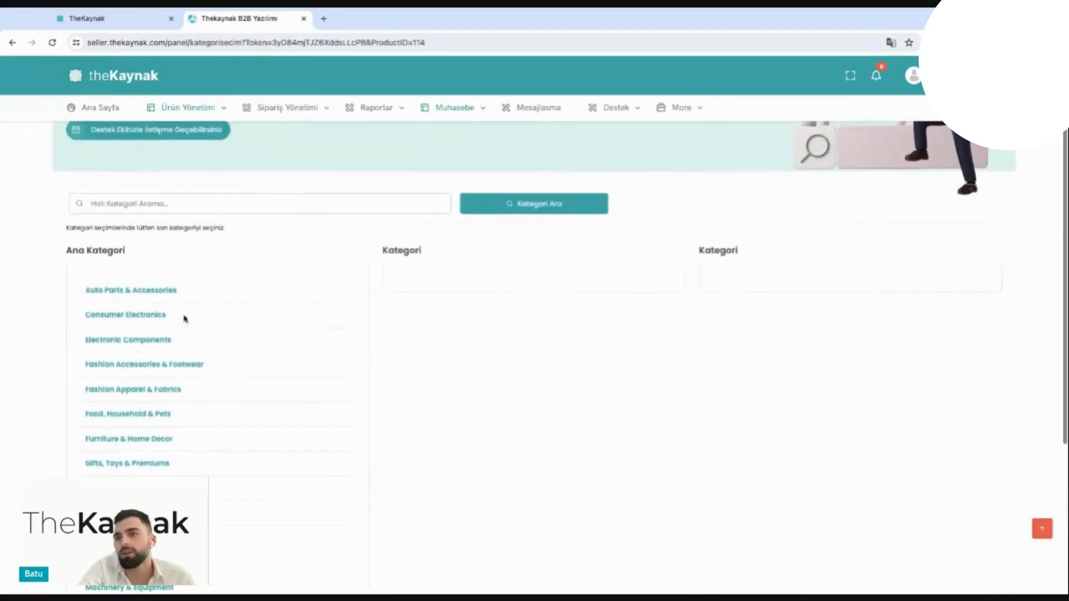
{"action": "left_click", "coordinate": [152, 382]}
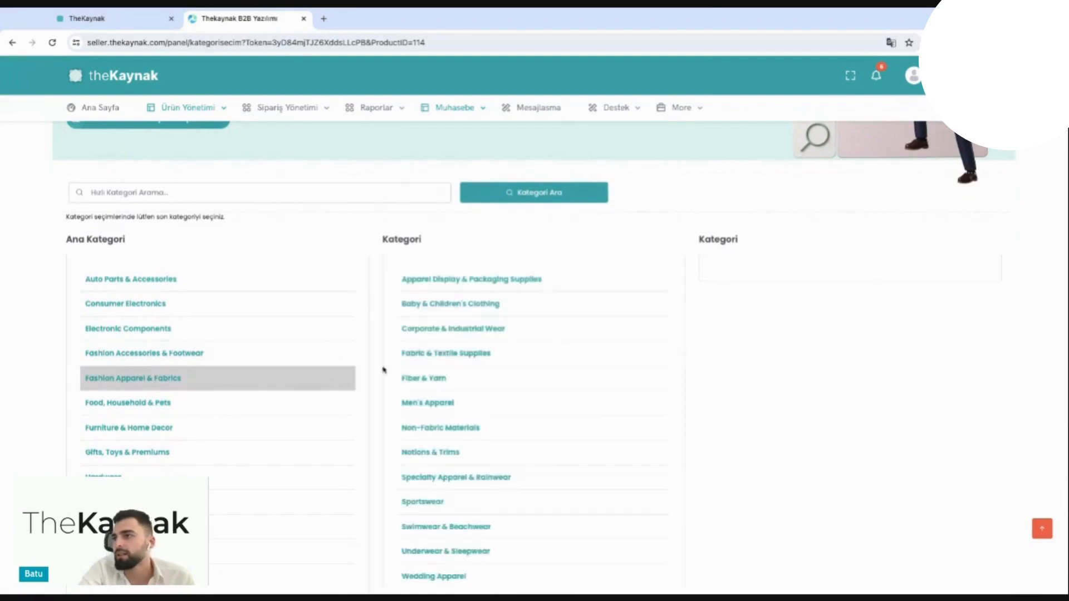
{"action": "scroll", "coordinate": [491, 314], "scroll_direction": "up", "scroll_amount": 1}
{"action": "scroll", "coordinate": [491, 315], "scroll_direction": "down", "scroll_amount": 2}
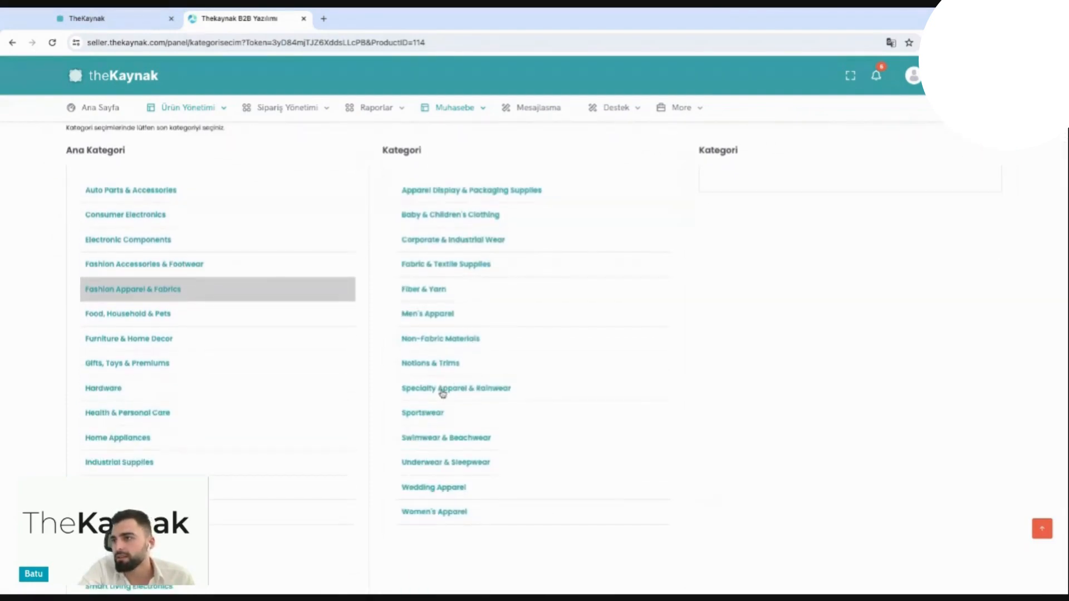
{"action": "left_click", "coordinate": [445, 319]}
{"action": "scroll", "coordinate": [683, 263], "scroll_direction": "up", "scroll_amount": 1}
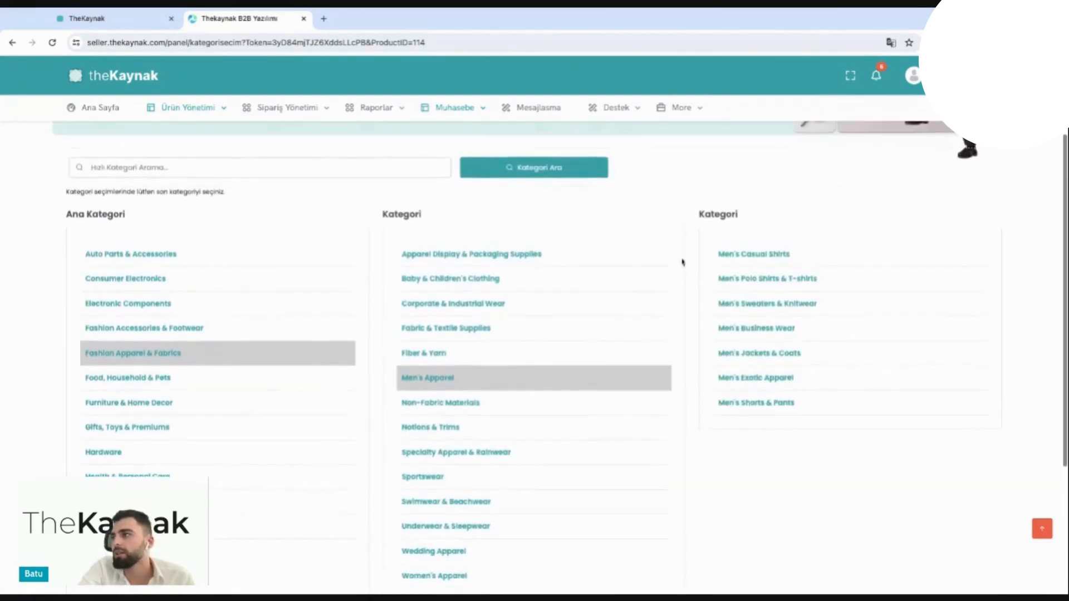
{"action": "left_click", "coordinate": [783, 330]}
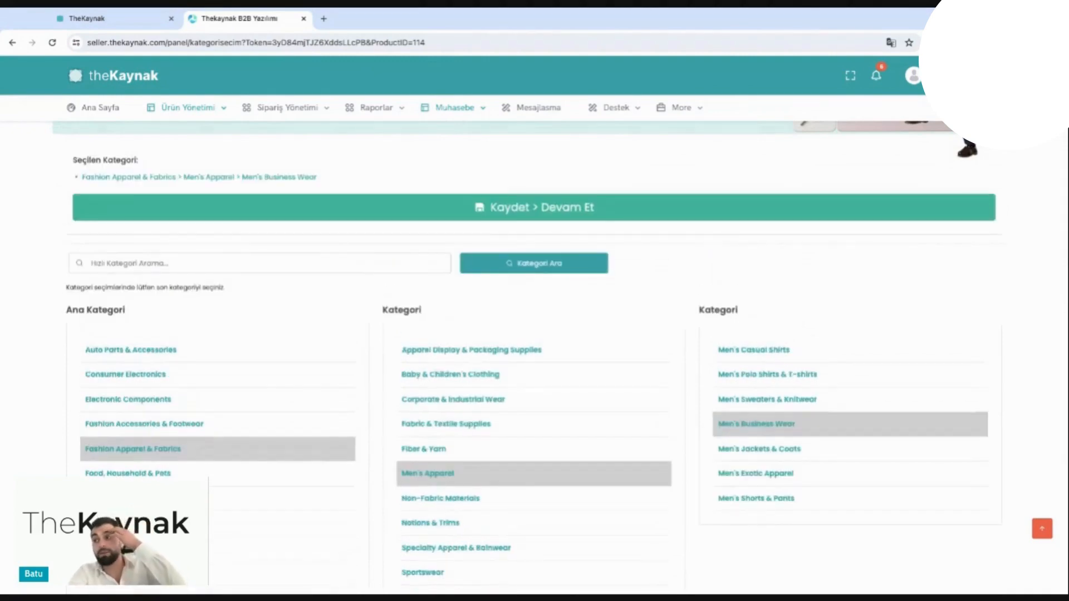
{"action": "left_click", "coordinate": [681, 216]}
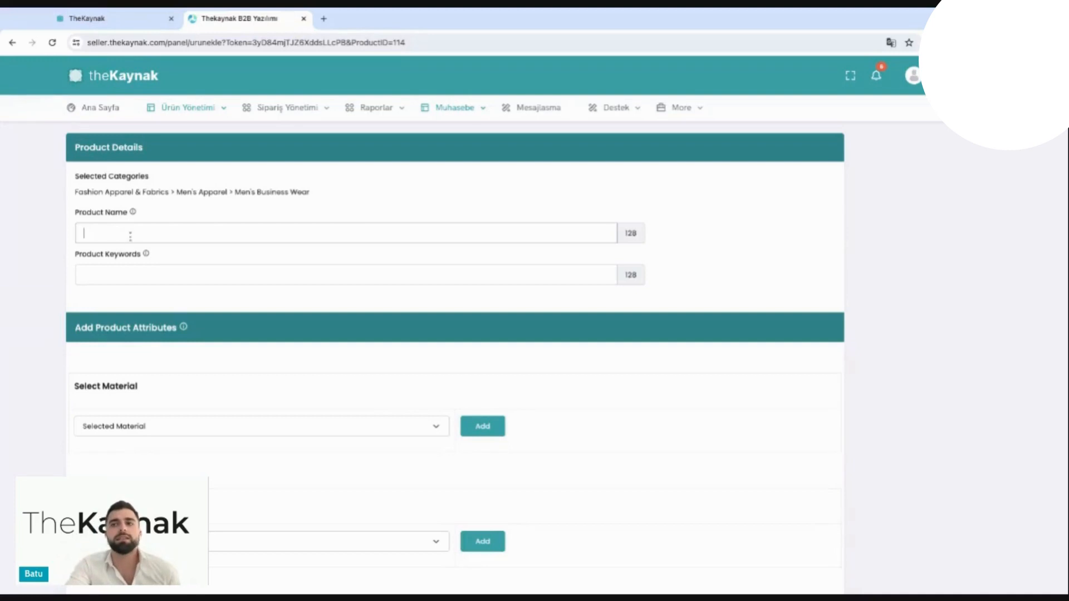
Step: Enter "White Shirt" as the product name and "stretch, cotton, polyester," as the product keywords
{"action": "mouse_move", "coordinate": [134, 215]}
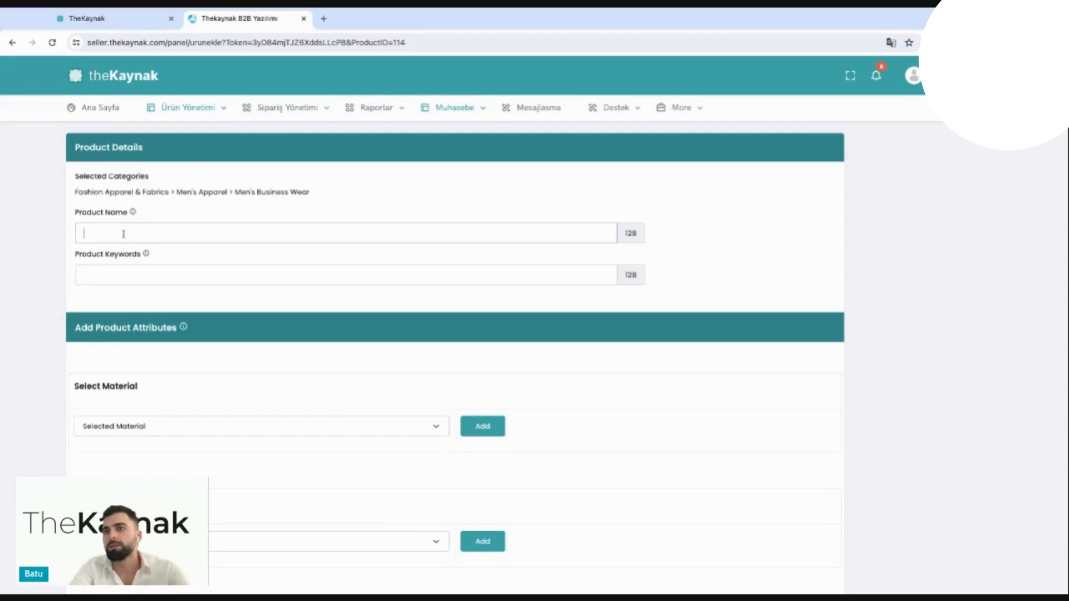
{"action": "type", "text": "ite Shirt"}
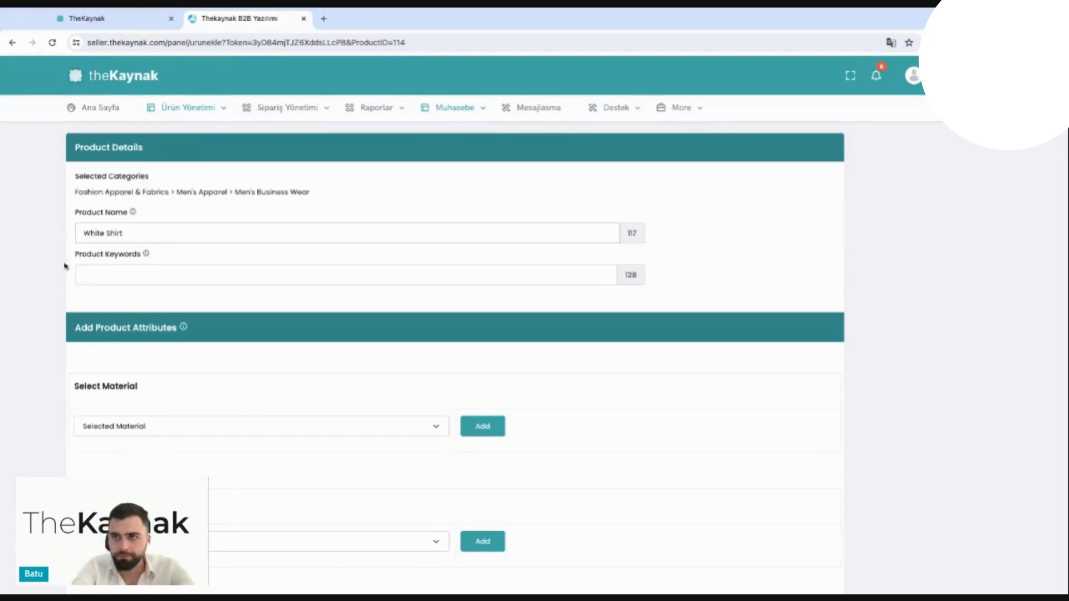
{"action": "left_click", "coordinate": [99, 274]}
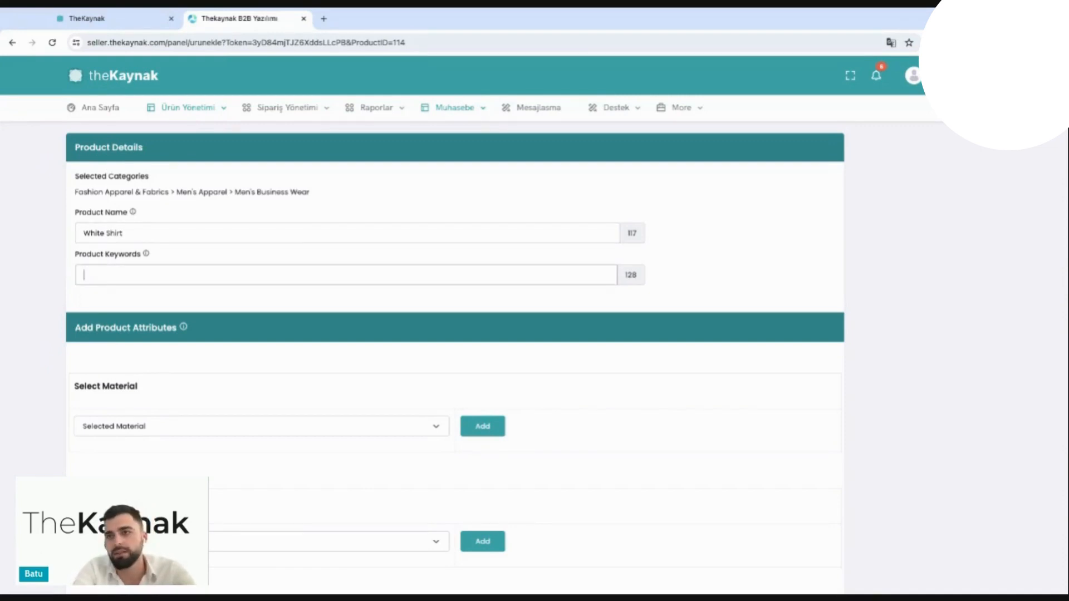
{"action": "type", "text": "stretch"}
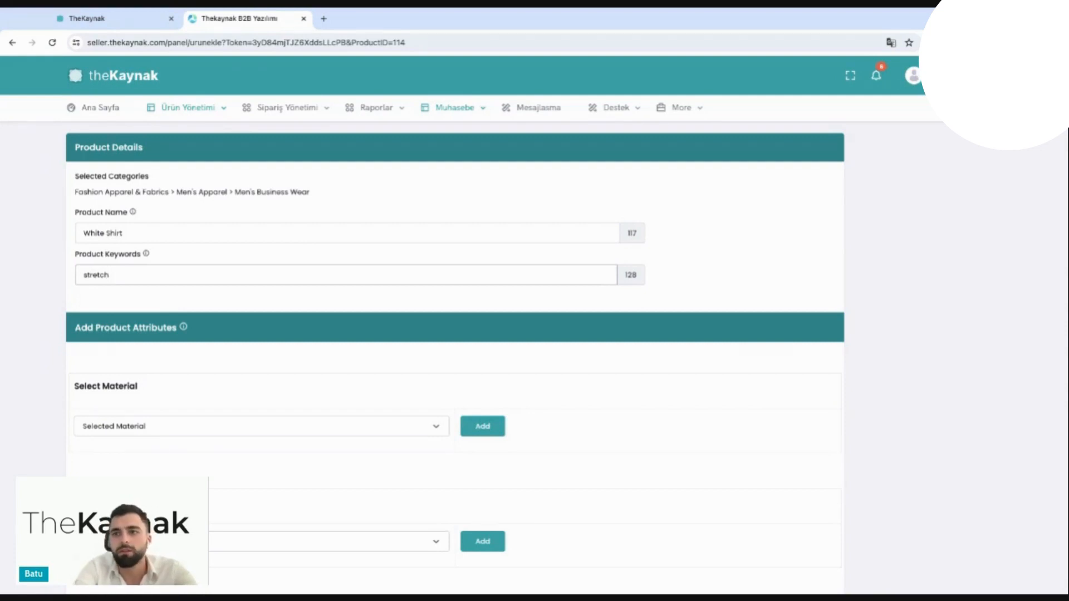
{"action": "type", "text": ", cotton,"}
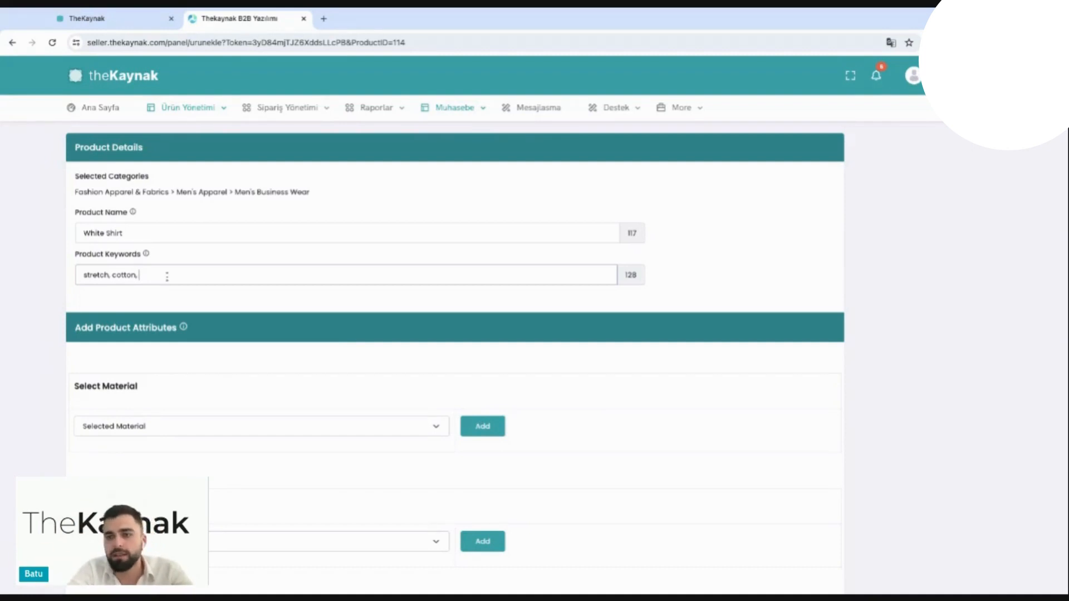
{"action": "type", "text": "polyester,"}
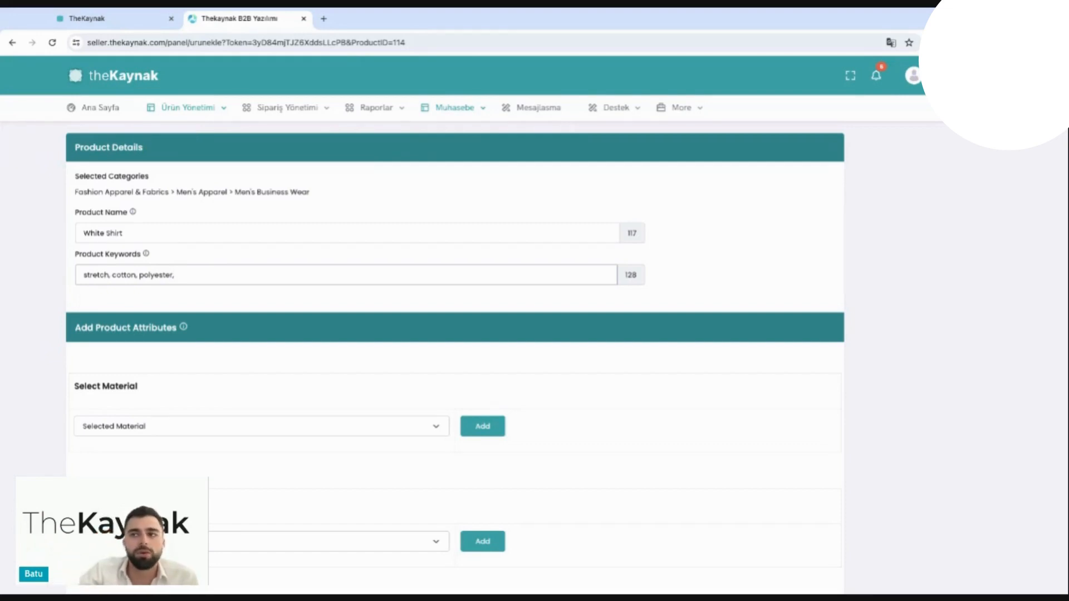
Step: Add a special product attribute named Colour with the values Black, Grey and Blue
{"action": "scroll", "coordinate": [220, 336], "scroll_direction": "down", "scroll_amount": 2}
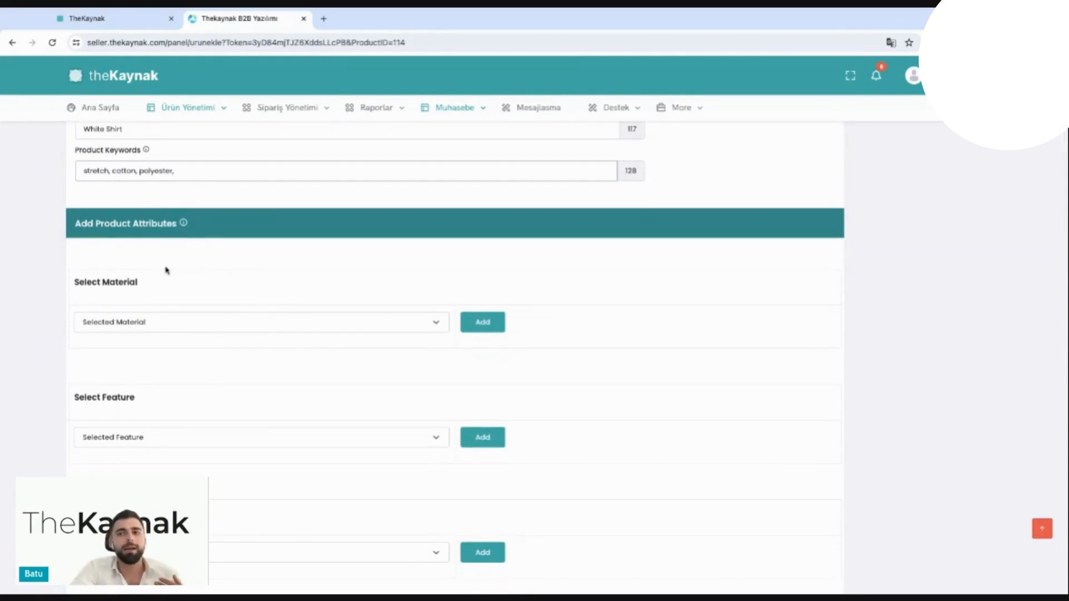
{"action": "left_click", "coordinate": [144, 323]}
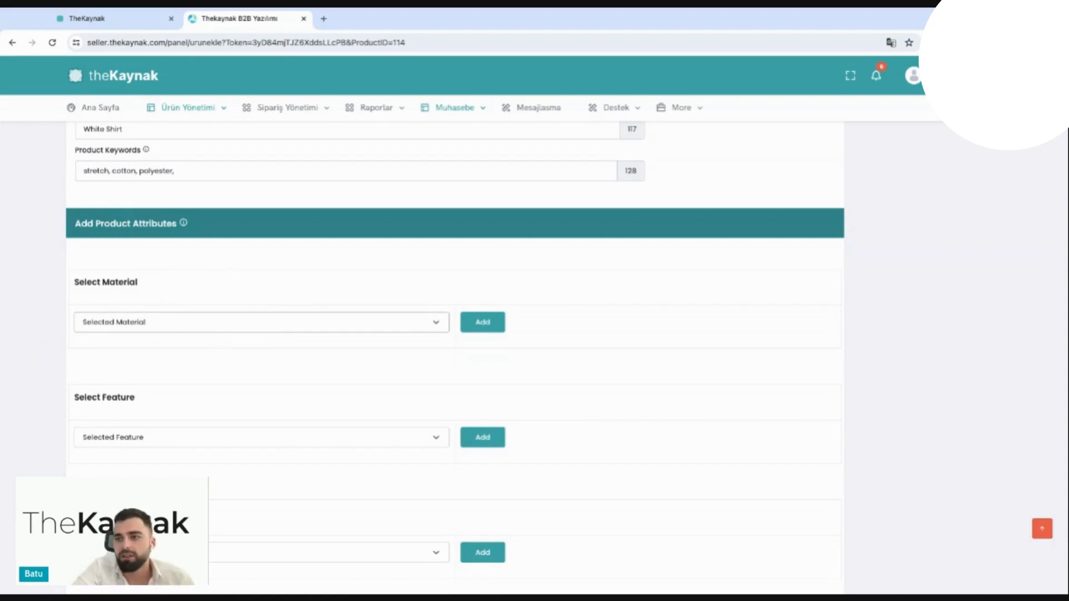
{"action": "scroll", "coordinate": [310, 386], "scroll_direction": "down", "scroll_amount": 3}
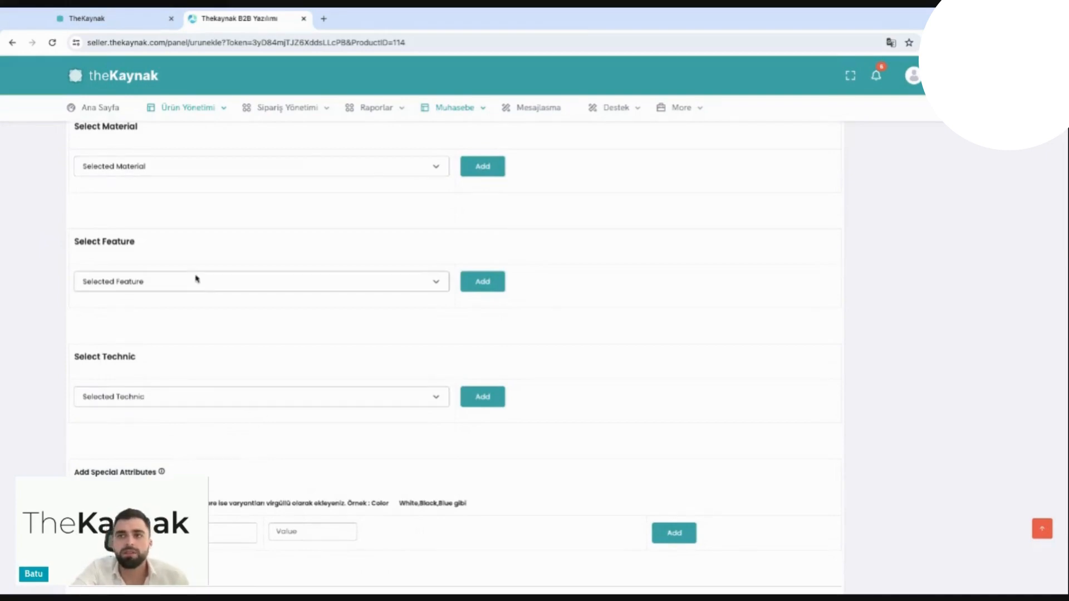
{"action": "scroll", "coordinate": [60, 310], "scroll_direction": "down", "scroll_amount": 2}
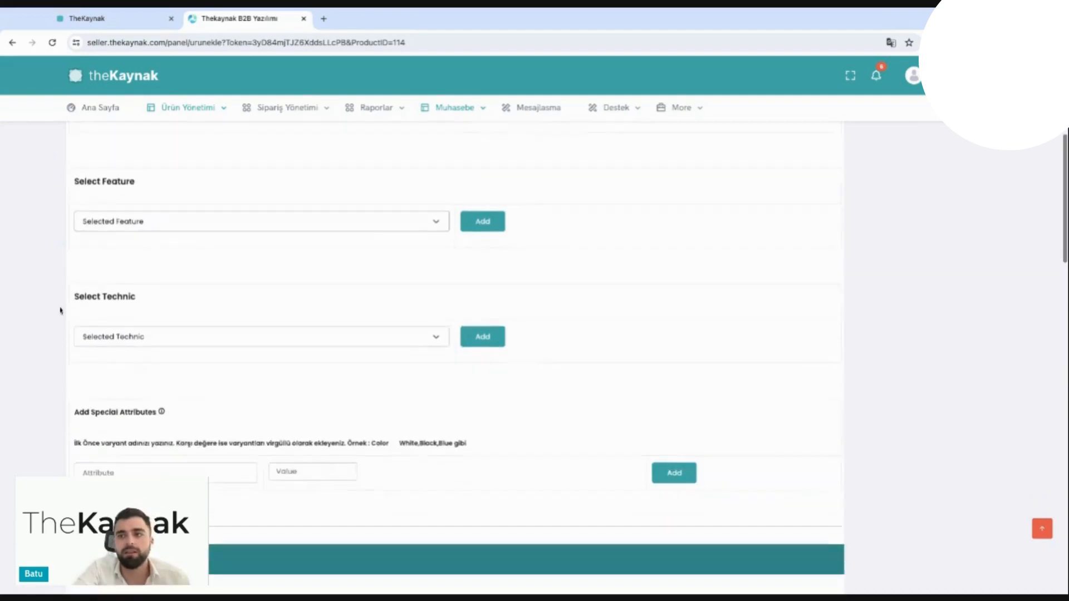
{"action": "left_click", "coordinate": [127, 438]}
{"action": "type", "text": "Colour"}
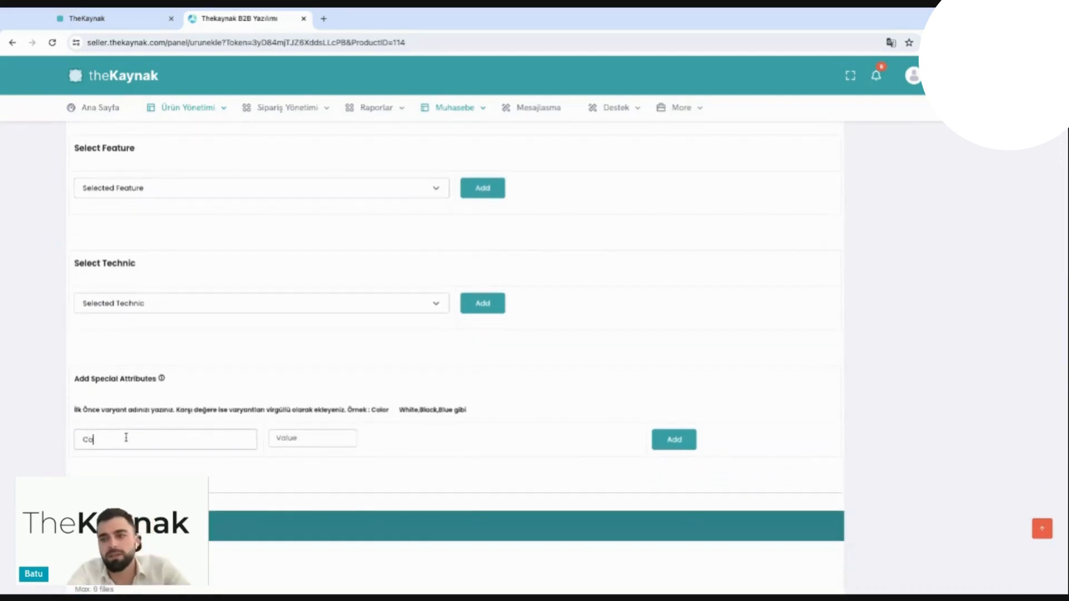
{"action": "left_click", "coordinate": [278, 438]}
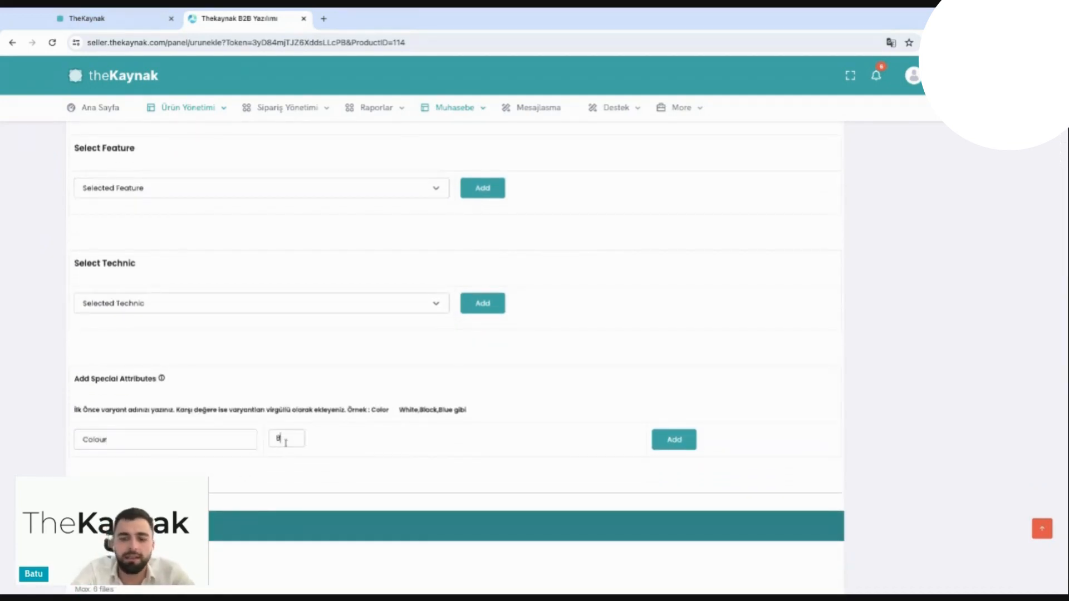
{"action": "type", "text": "Black,Grey,"}
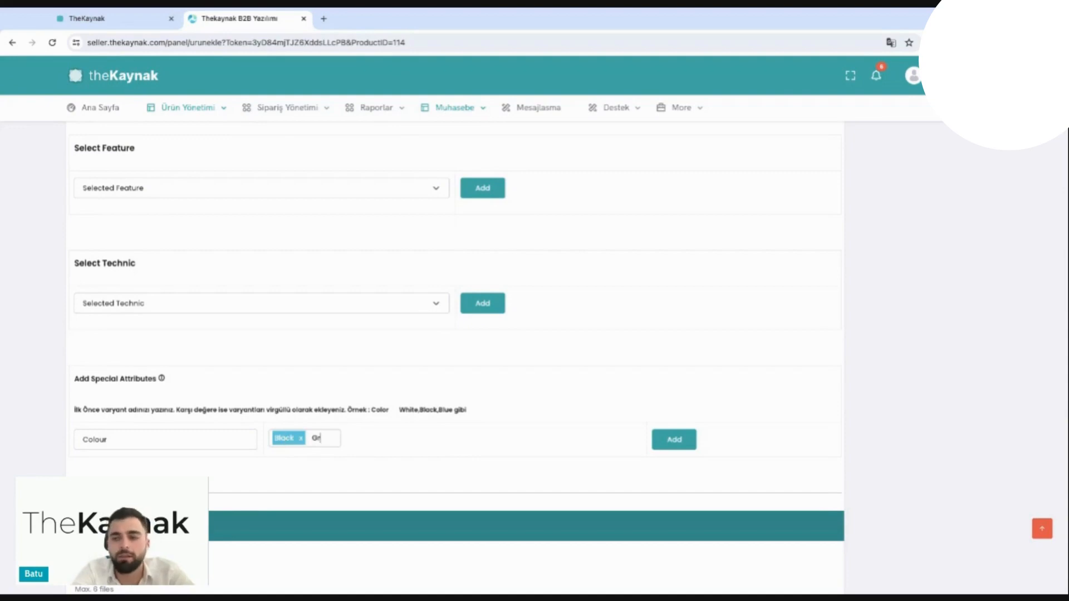
{"action": "type", "text": "Blue,"}
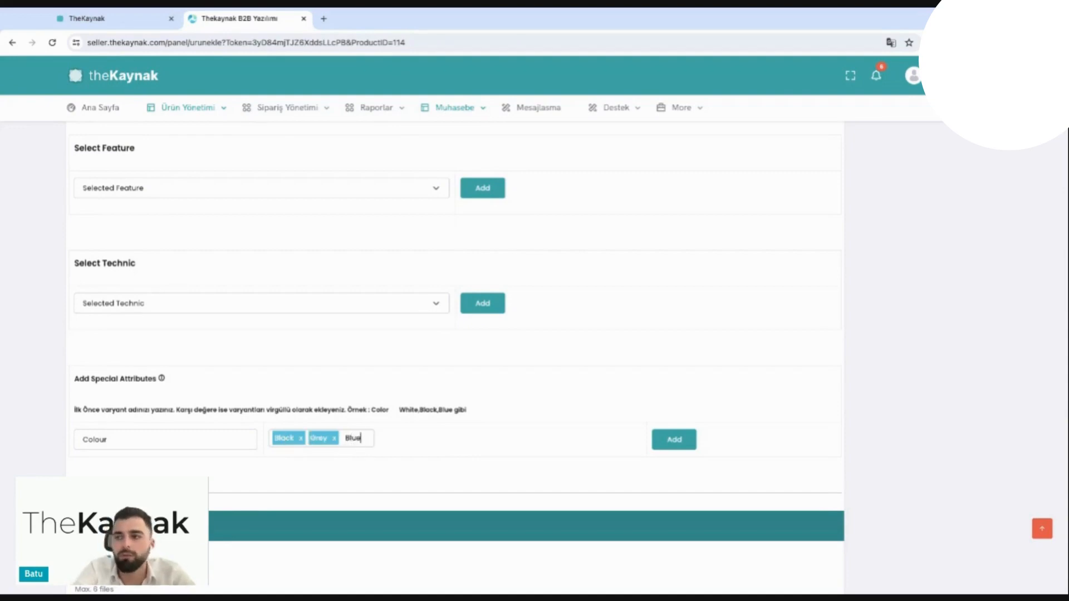
{"action": "left_click", "coordinate": [674, 440]}
Step: Set the product's minimum order quantity to 50 in the Pricing section
{"action": "scroll", "coordinate": [590, 468], "scroll_direction": "down", "scroll_amount": 1}
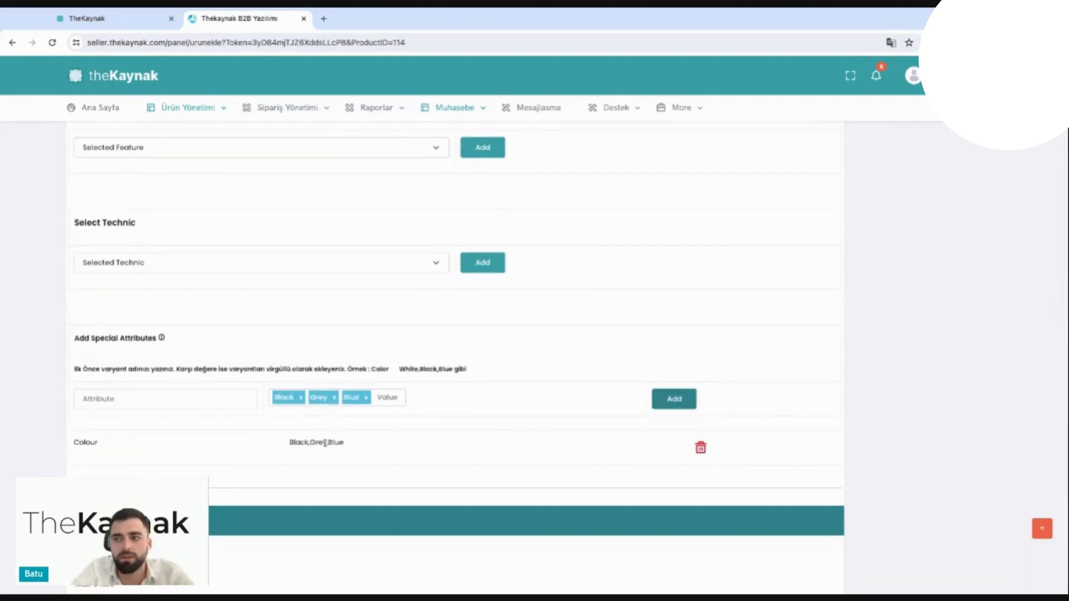
{"action": "scroll", "coordinate": [311, 447], "scroll_direction": "down", "scroll_amount": 4}
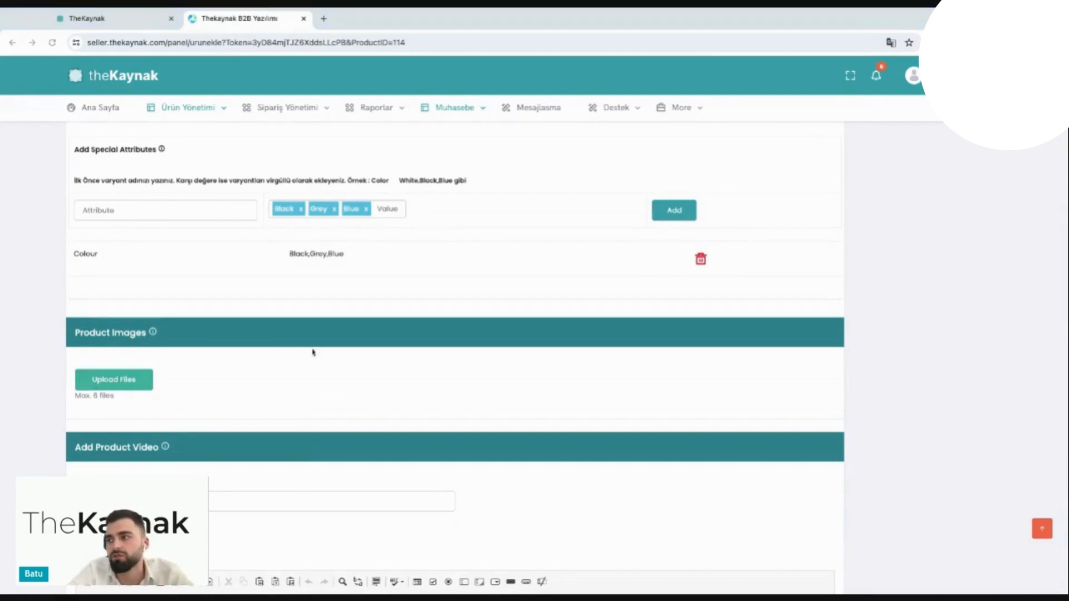
{"action": "scroll", "coordinate": [353, 427], "scroll_direction": "down", "scroll_amount": 4}
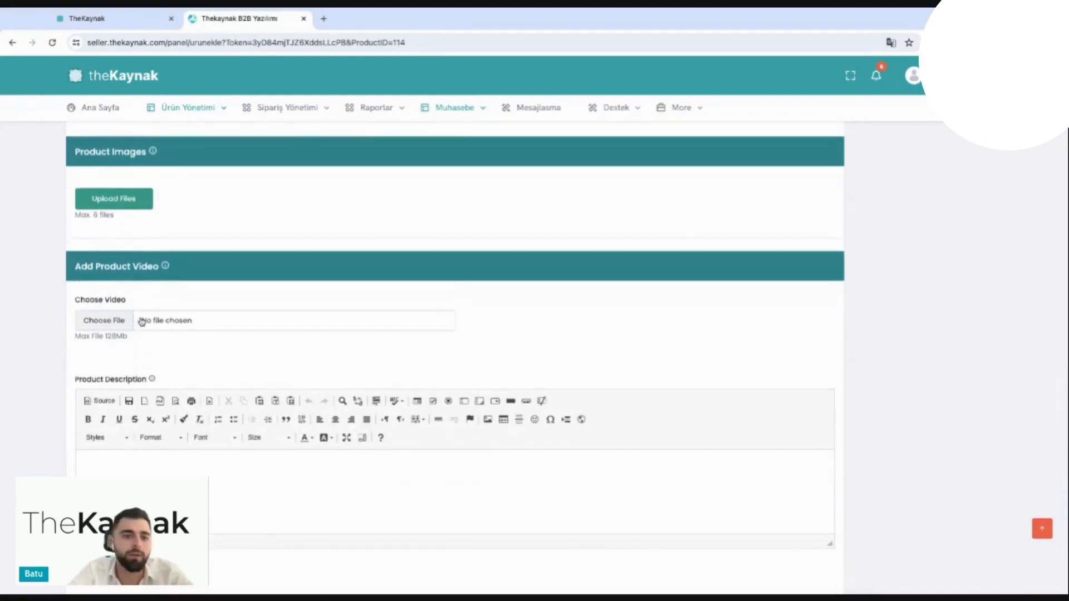
{"action": "scroll", "coordinate": [142, 322], "scroll_direction": "down", "scroll_amount": 2}
{"action": "left_click", "coordinate": [149, 403]}
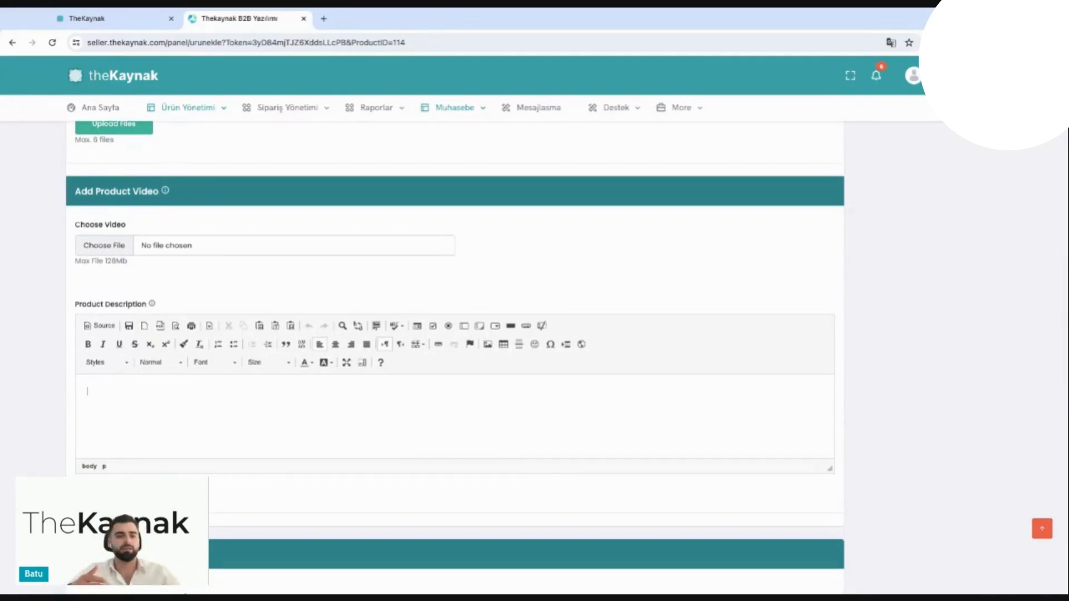
{"action": "scroll", "coordinate": [138, 415], "scroll_direction": "down", "scroll_amount": 2}
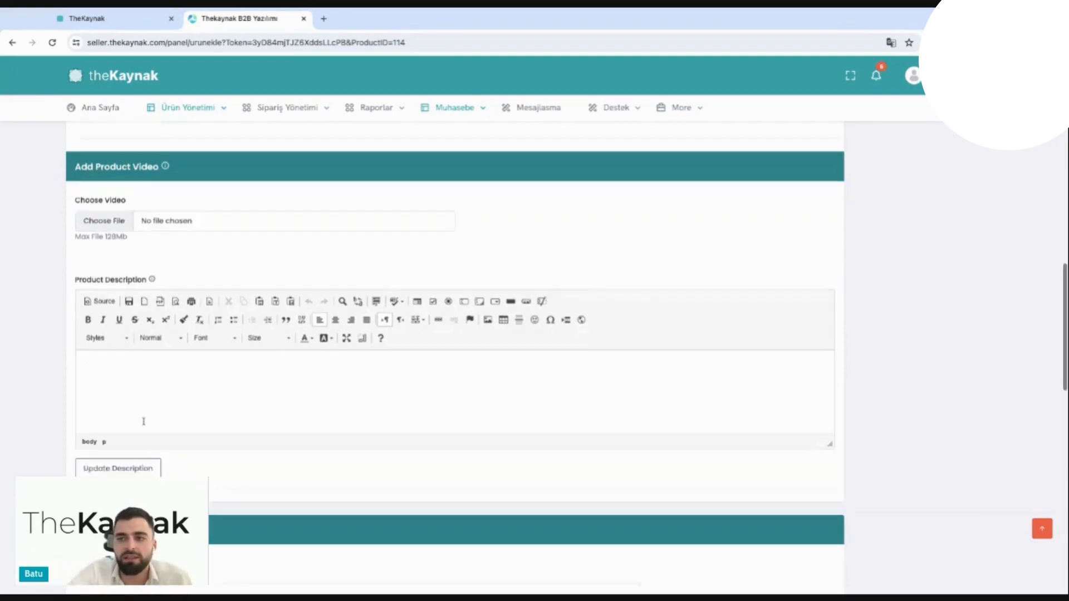
{"action": "scroll", "coordinate": [139, 427], "scroll_direction": "down", "scroll_amount": 2}
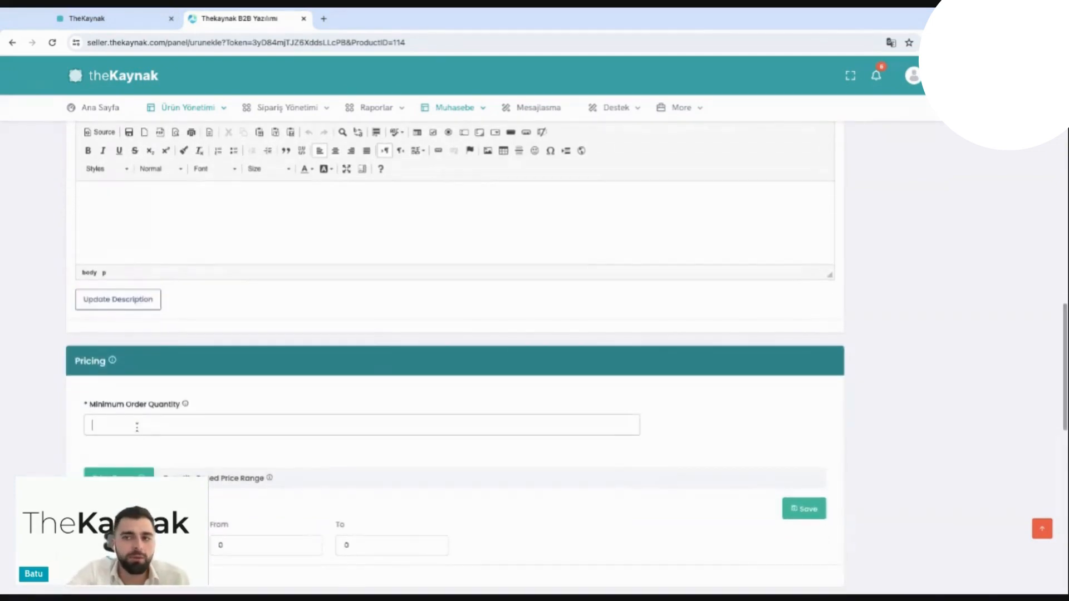
{"action": "left_click", "coordinate": [137, 427]}
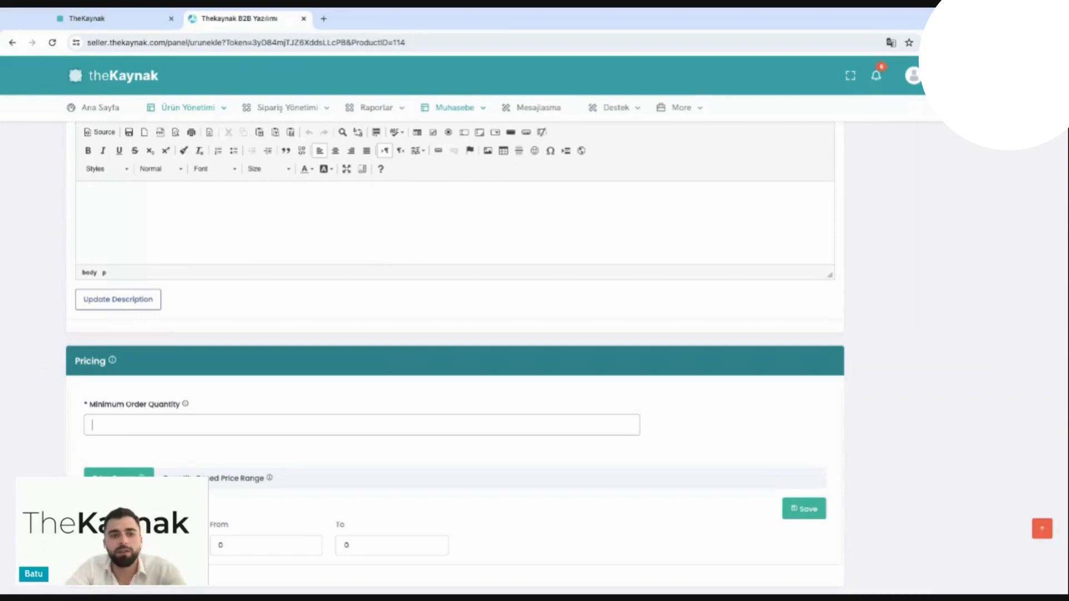
{"action": "type", "text": "50"}
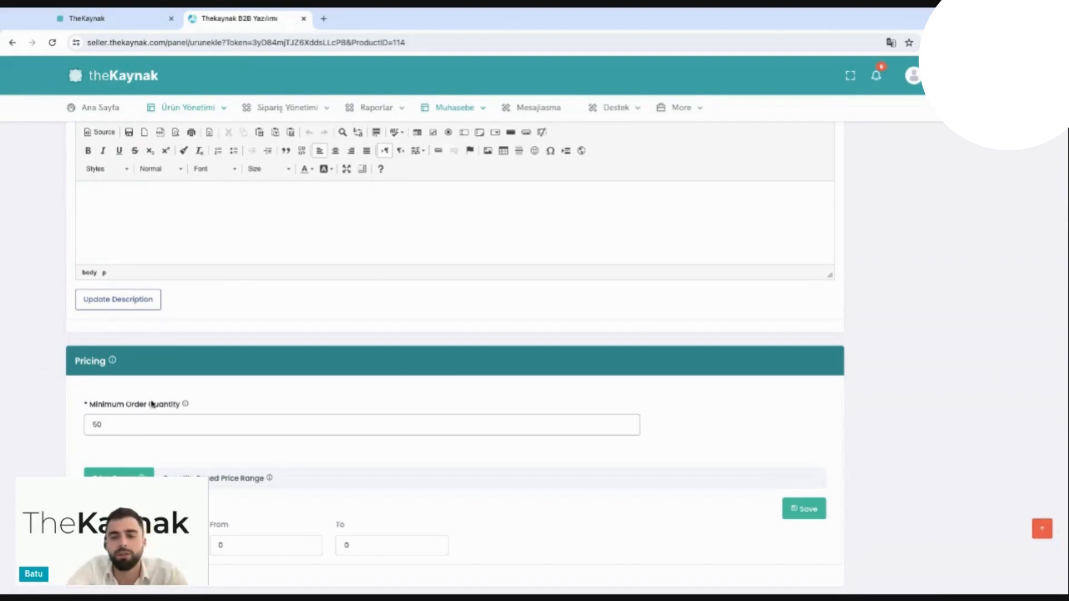
Step: Set the product's US $ price range from 10 to 14
{"action": "scroll", "coordinate": [194, 436], "scroll_direction": "down", "scroll_amount": 1}
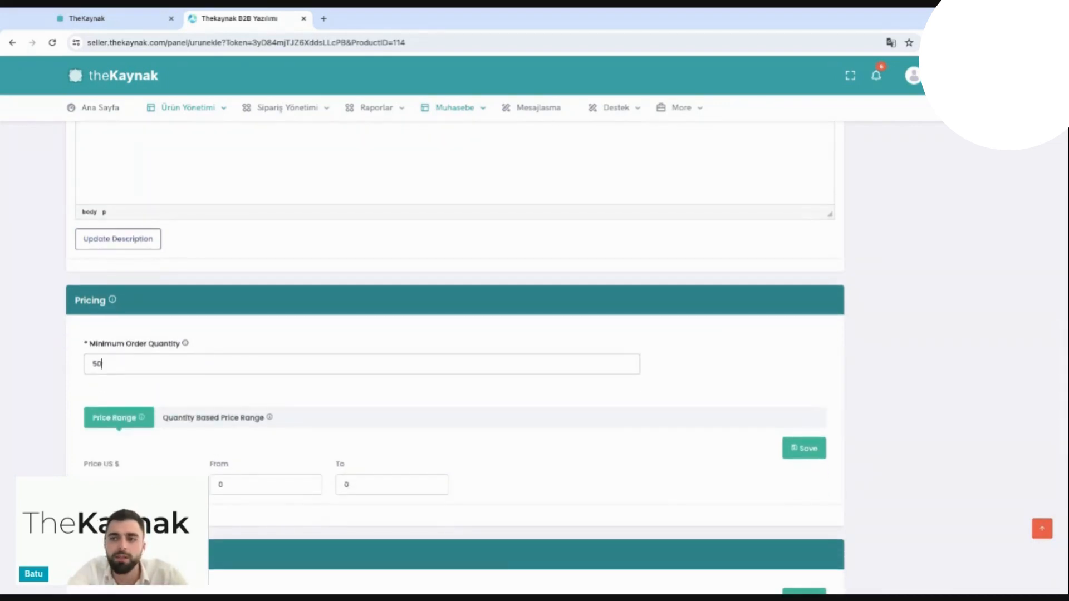
{"action": "scroll", "coordinate": [455, 357], "scroll_direction": "down", "scroll_amount": 1}
{"action": "double_click", "coordinate": [221, 465]}
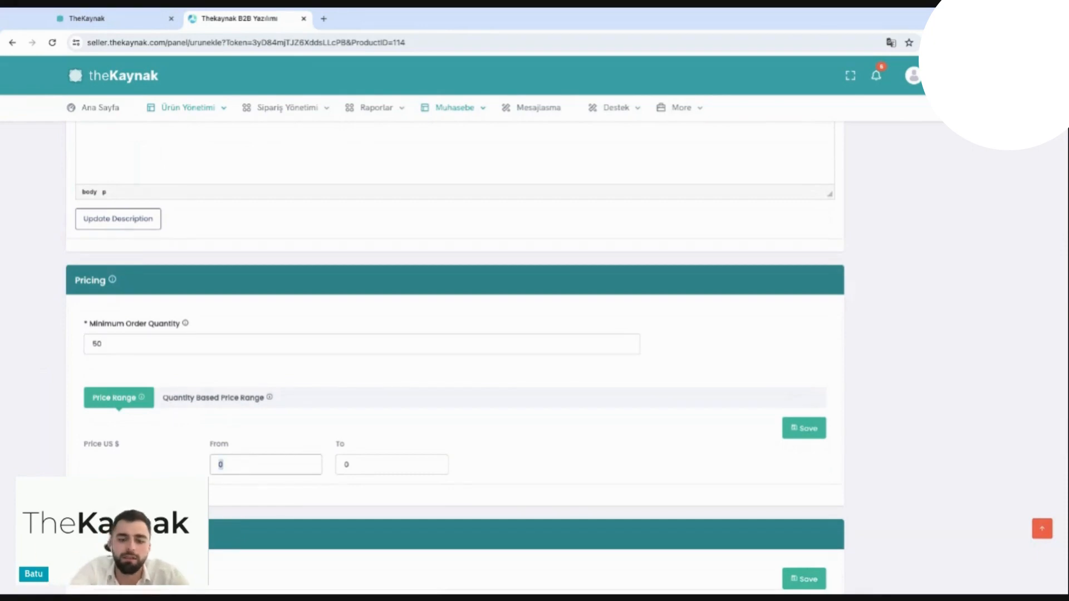
{"action": "type", "text": "10"}
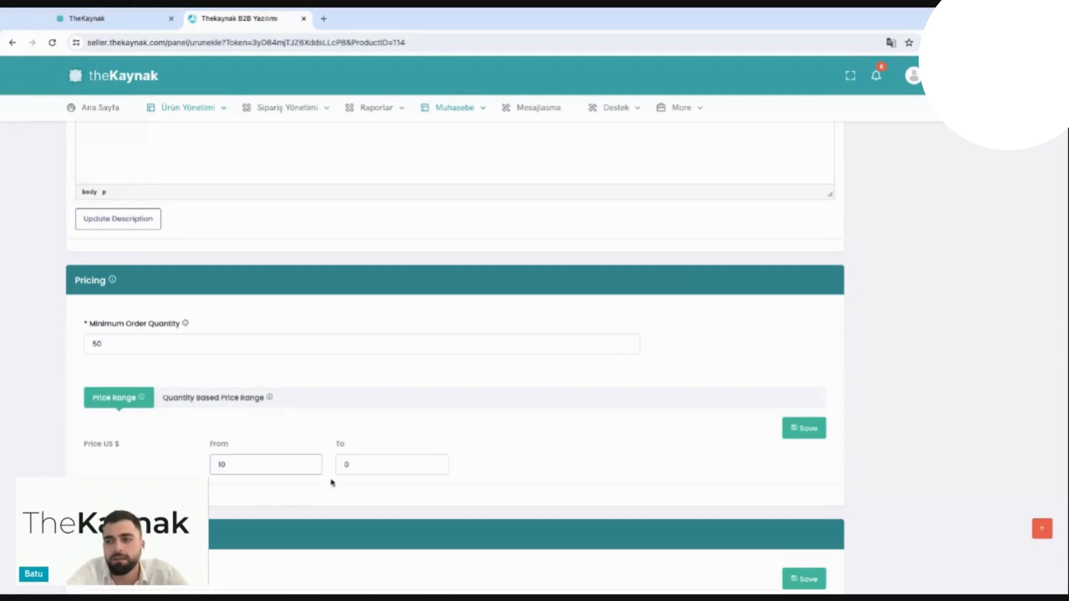
{"action": "double_click", "coordinate": [356, 468]}
{"action": "type", "text": "14"}
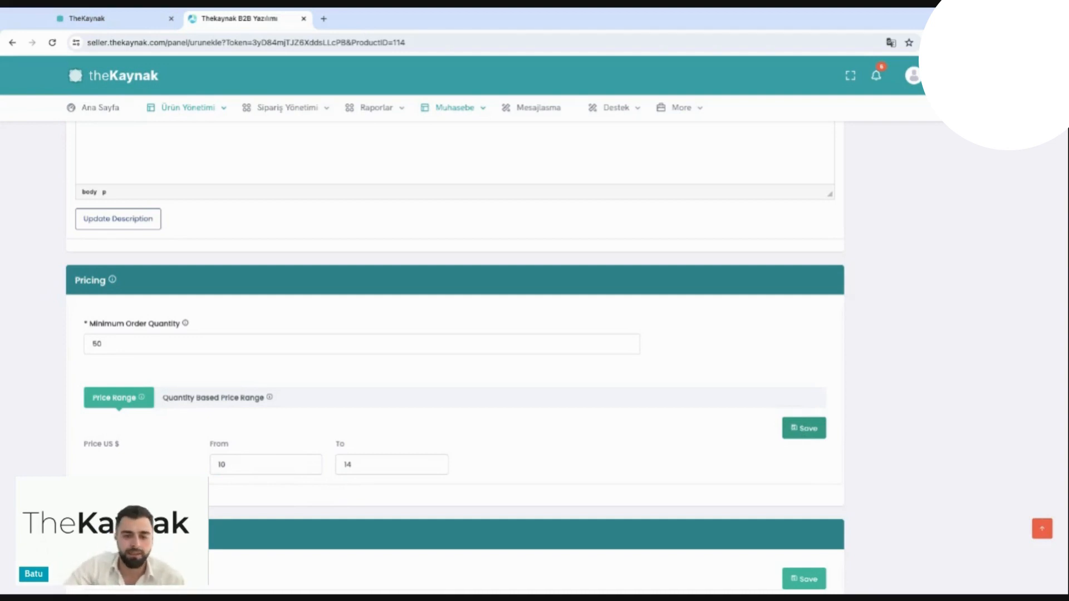
Step: Switch to quantity-based pricing and set a price of US $ 10 for quantities of 100 or more
{"action": "left_click", "coordinate": [222, 397]}
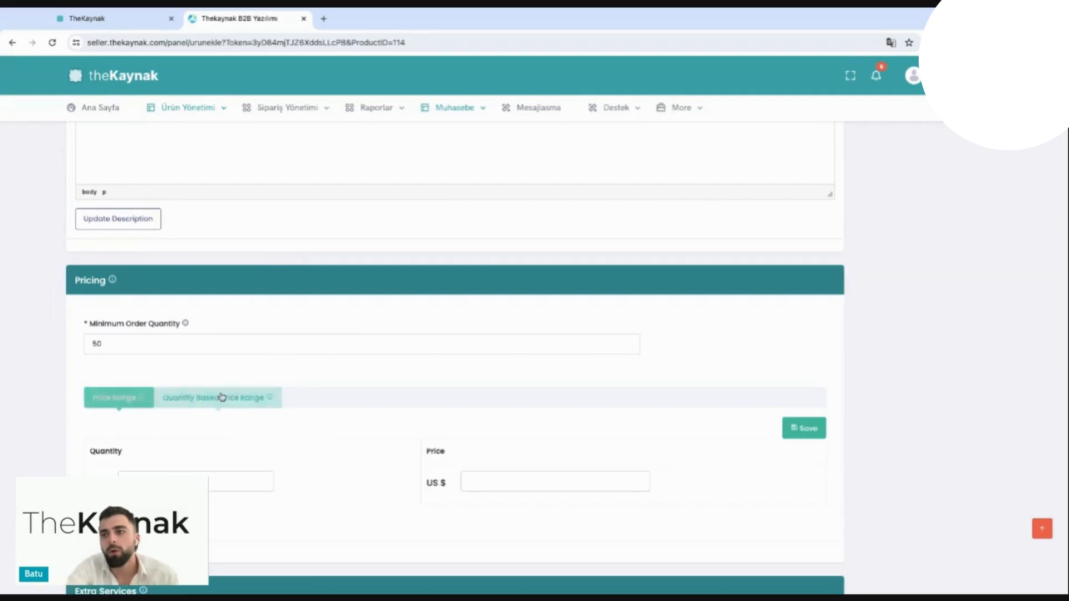
{"action": "left_click", "coordinate": [203, 478]}
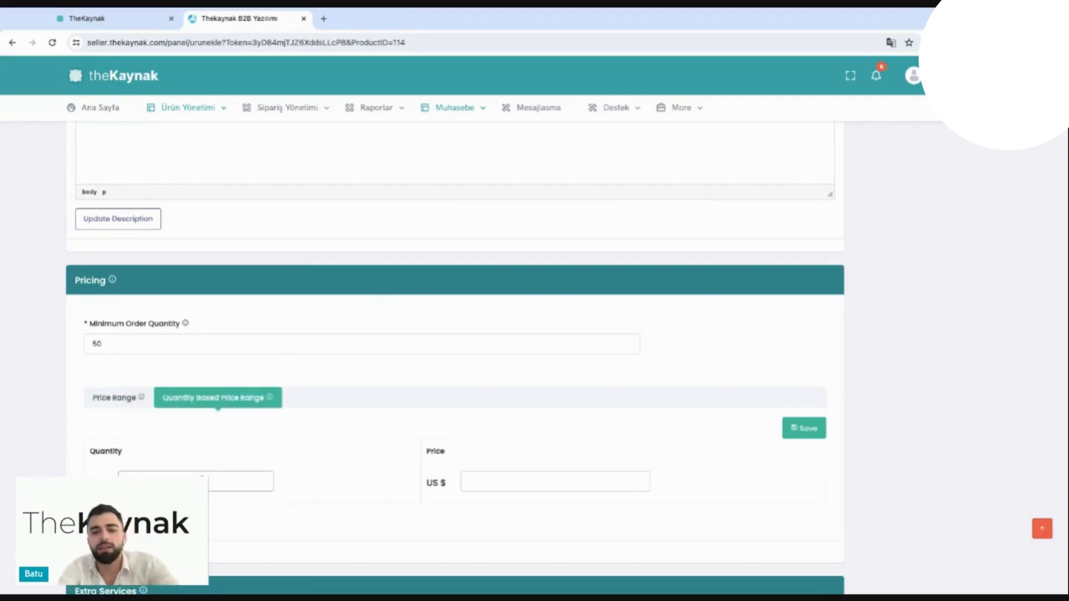
{"action": "type", "text": "50"}
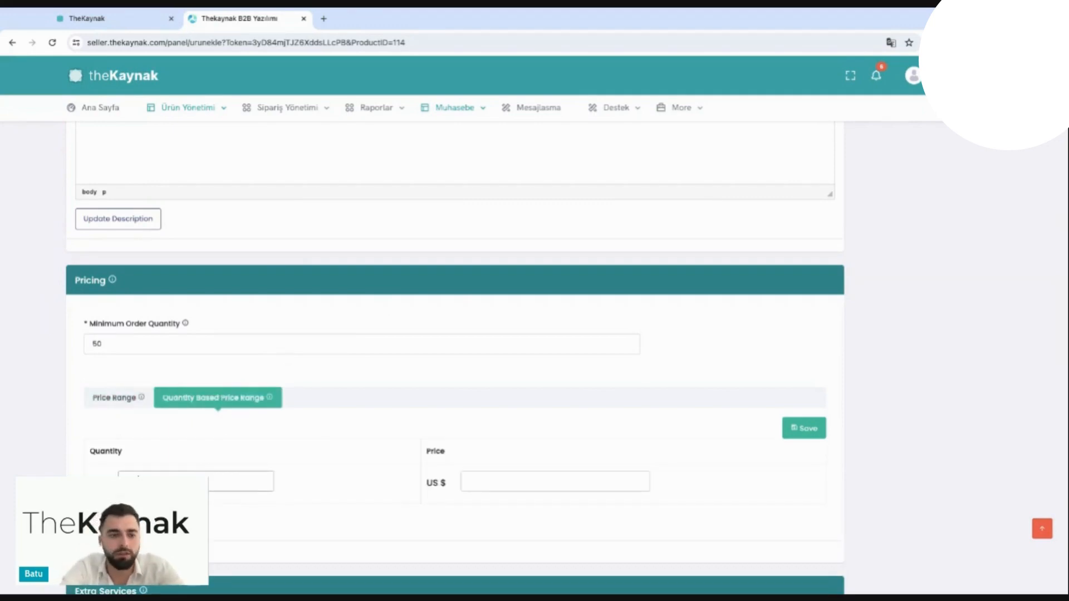
{"action": "left_click", "coordinate": [476, 482]}
{"action": "type", "text": "10"}
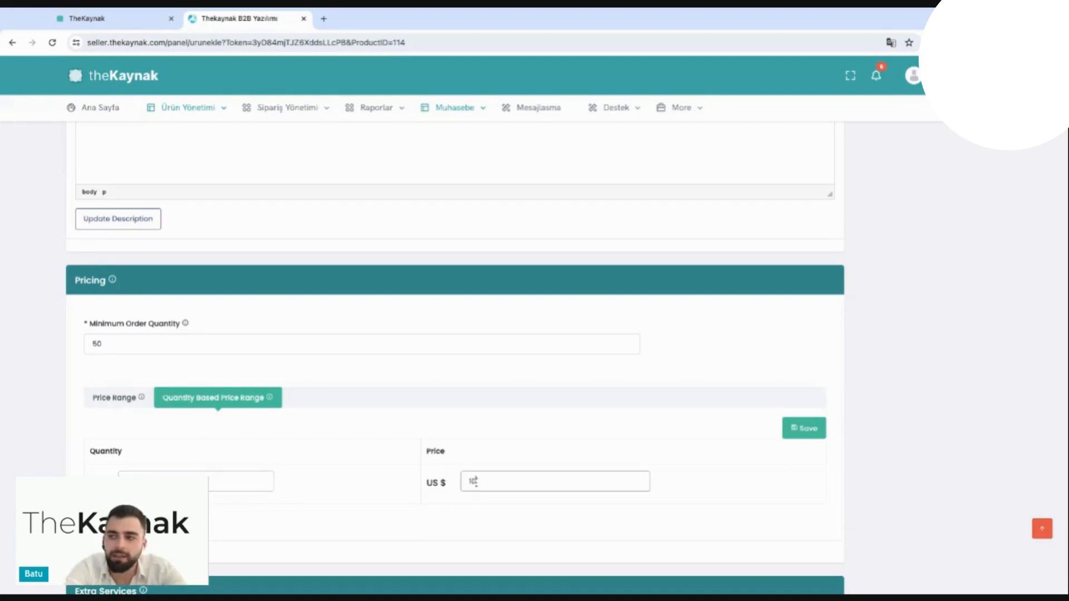
Step: Add a second price line of US $ 12 for quantities of 50 or more and save the quantity-based prices
{"action": "left_click", "coordinate": [183, 522]}
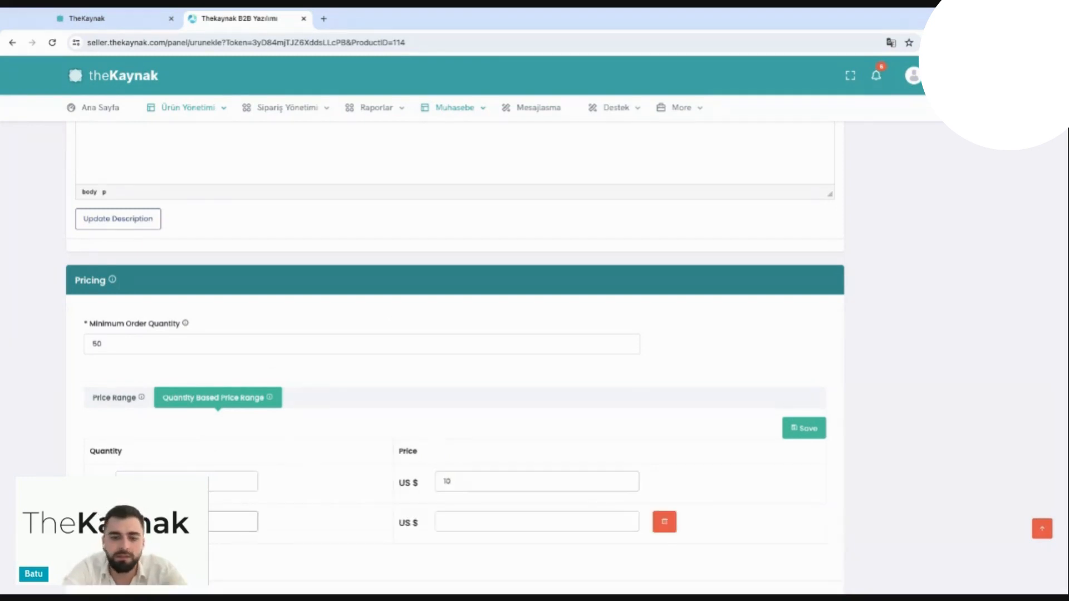
{"action": "left_click", "coordinate": [489, 522]}
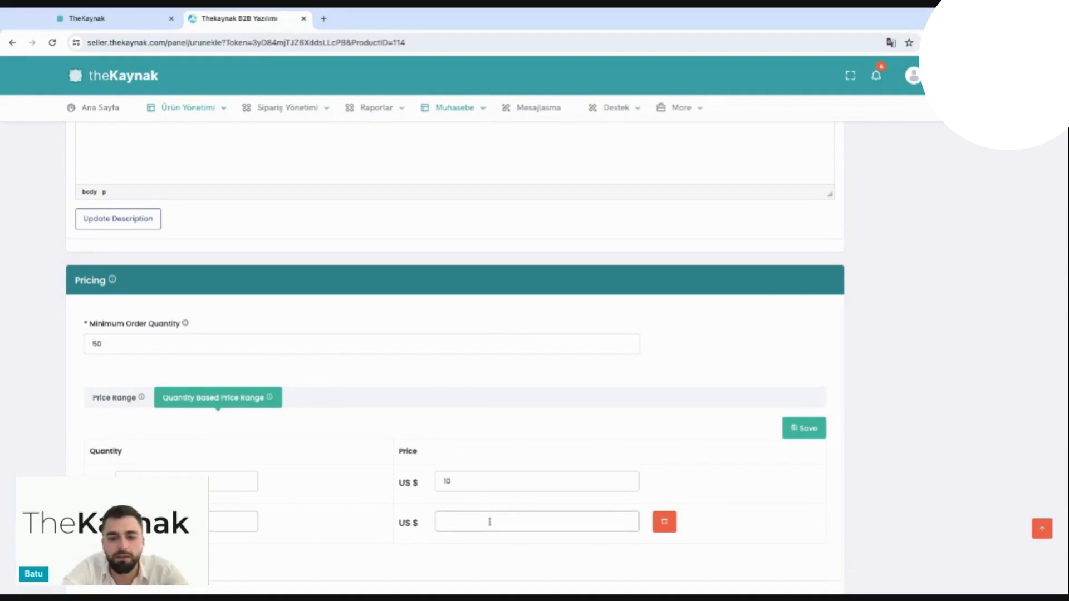
{"action": "type", "text": "12"}
{"action": "scroll", "coordinate": [489, 521], "scroll_direction": "down", "scroll_amount": 2}
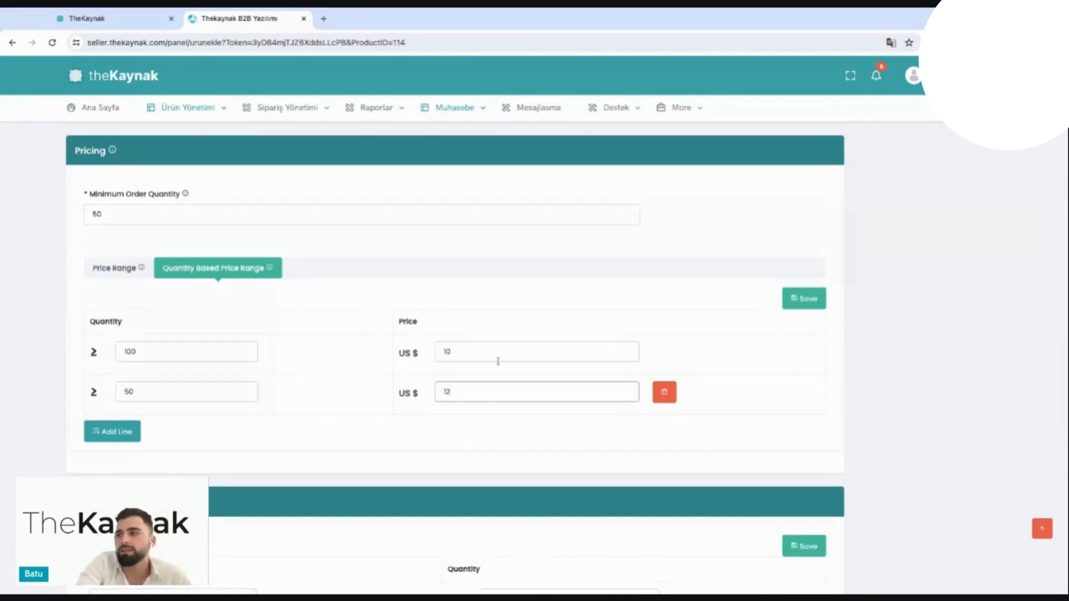
{"action": "left_click", "coordinate": [796, 300]}
Step: Set Logo as an extra service with a minimum quantity of 100
{"action": "scroll", "coordinate": [624, 342], "scroll_direction": "down", "scroll_amount": 1}
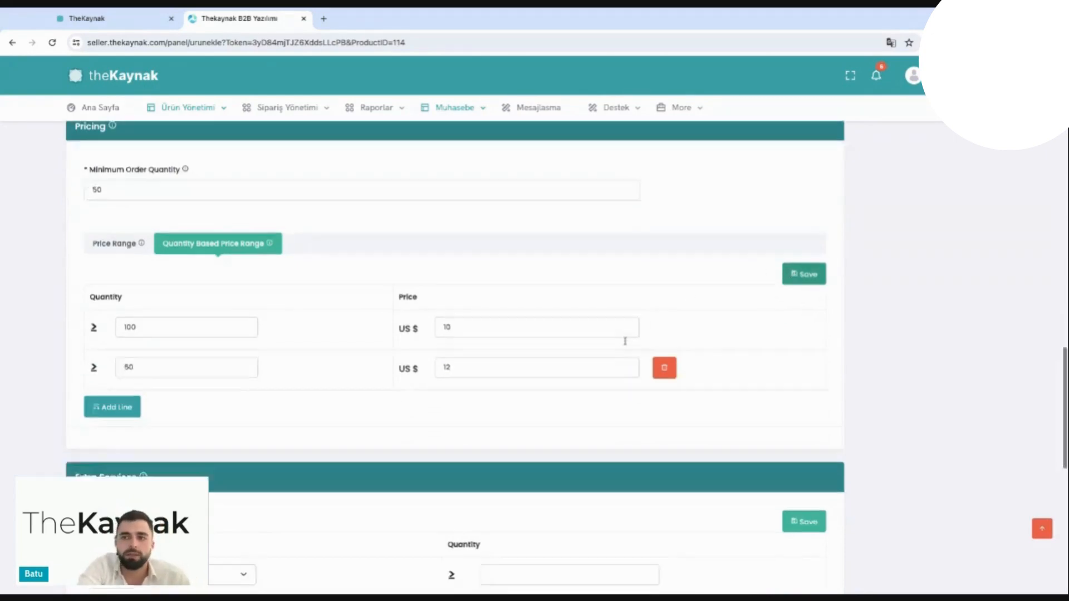
{"action": "scroll", "coordinate": [625, 341], "scroll_direction": "down", "scroll_amount": 3}
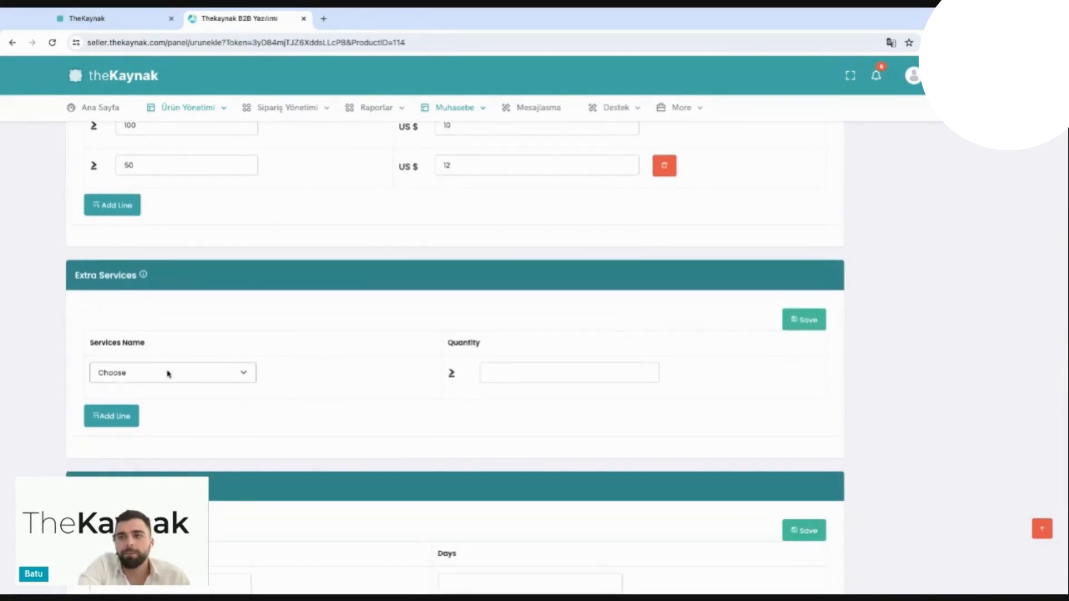
{"action": "left_click", "coordinate": [167, 374]}
{"action": "left_click", "coordinate": [190, 403]}
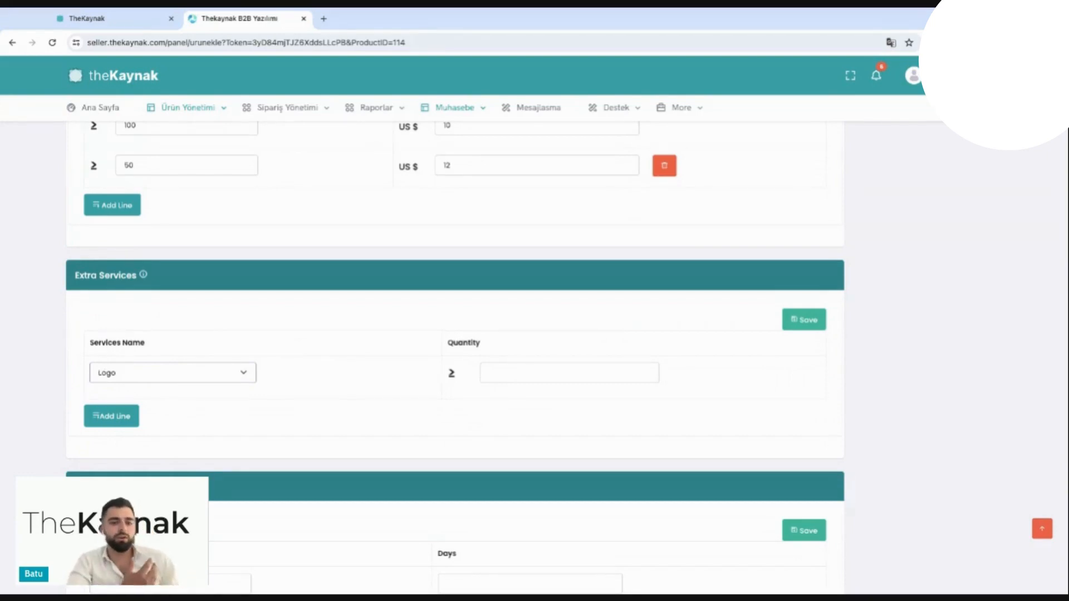
{"action": "left_click", "coordinate": [495, 379]}
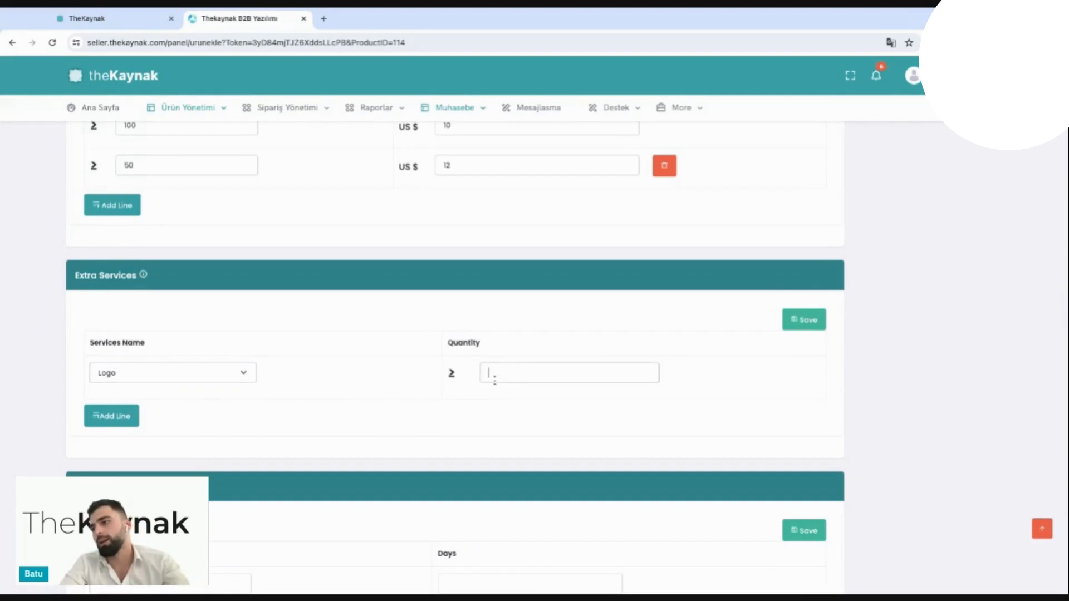
{"action": "type", "text": "100"}
Step: Add a Packaging line to the extra services with a minimum quantity of 500
{"action": "left_click", "coordinate": [132, 417]}
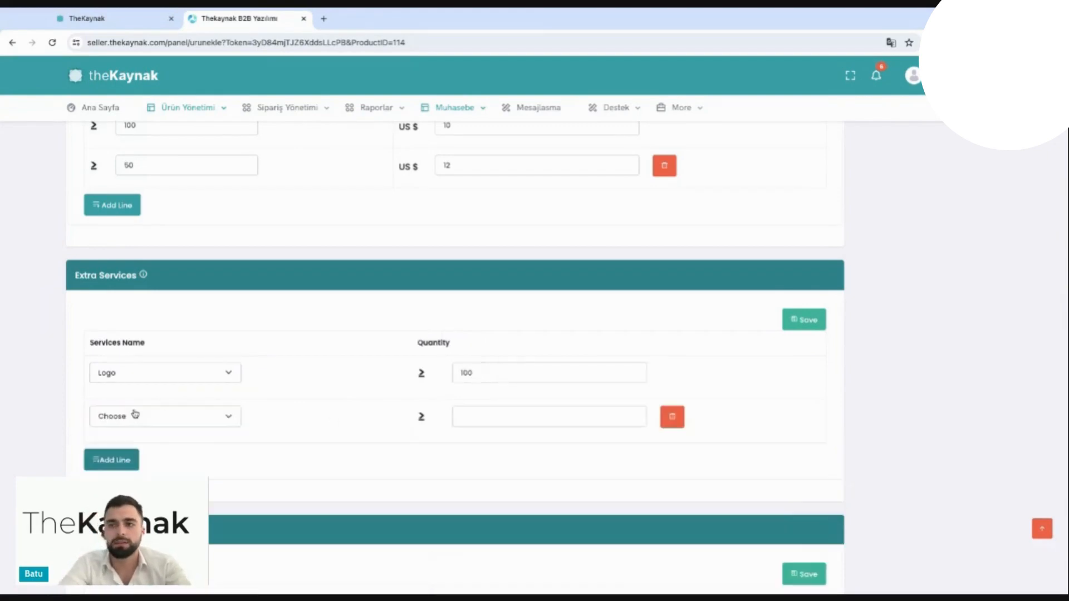
{"action": "left_click", "coordinate": [127, 444]}
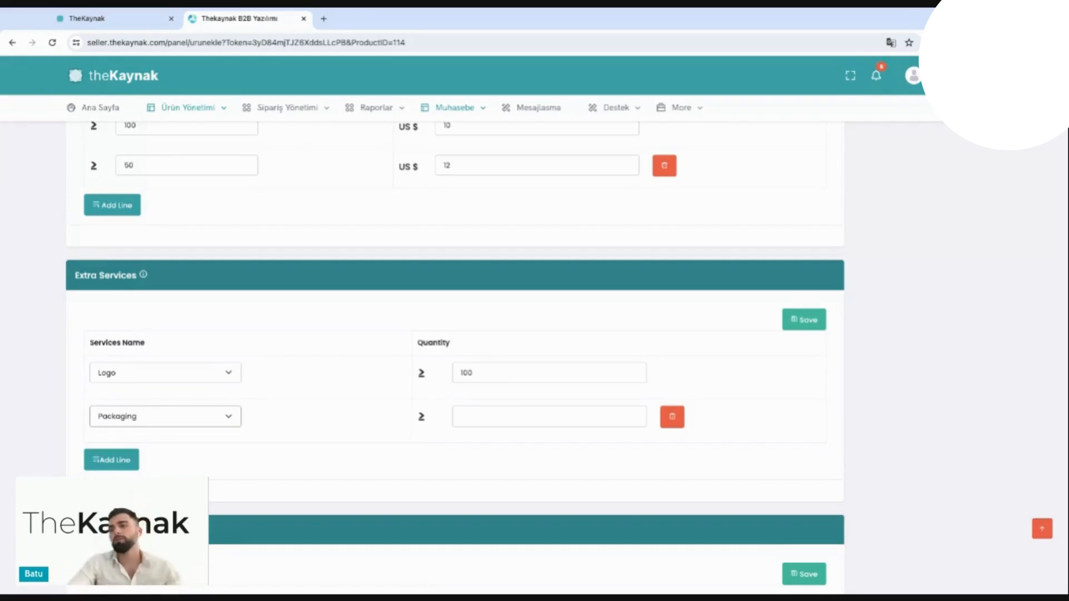
{"action": "left_click", "coordinate": [456, 422]}
{"action": "type", "text": "500"}
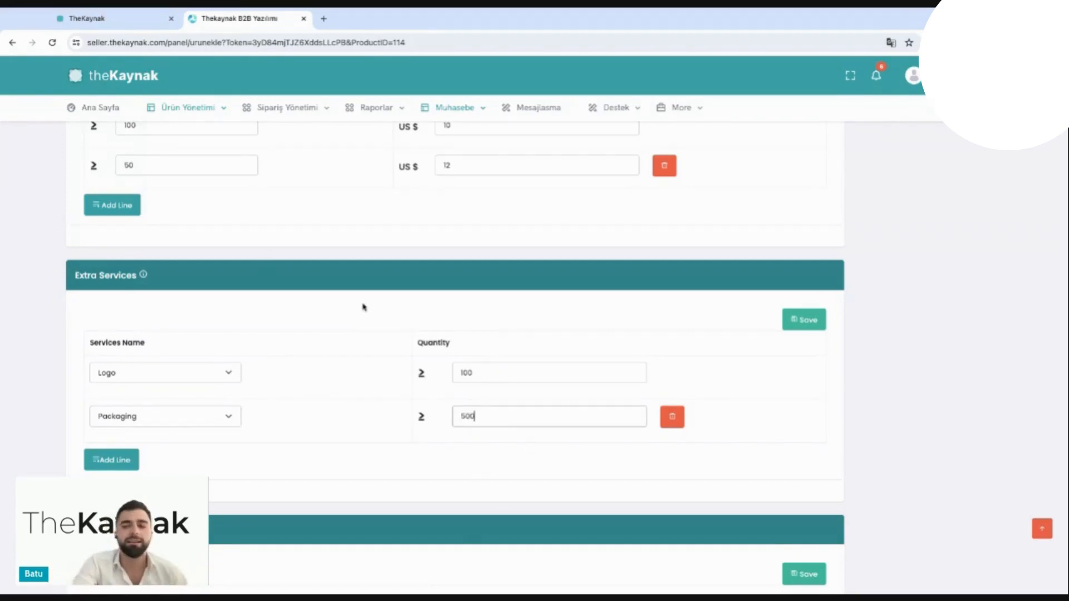
{"action": "scroll", "coordinate": [364, 308], "scroll_direction": "down", "scroll_amount": 1}
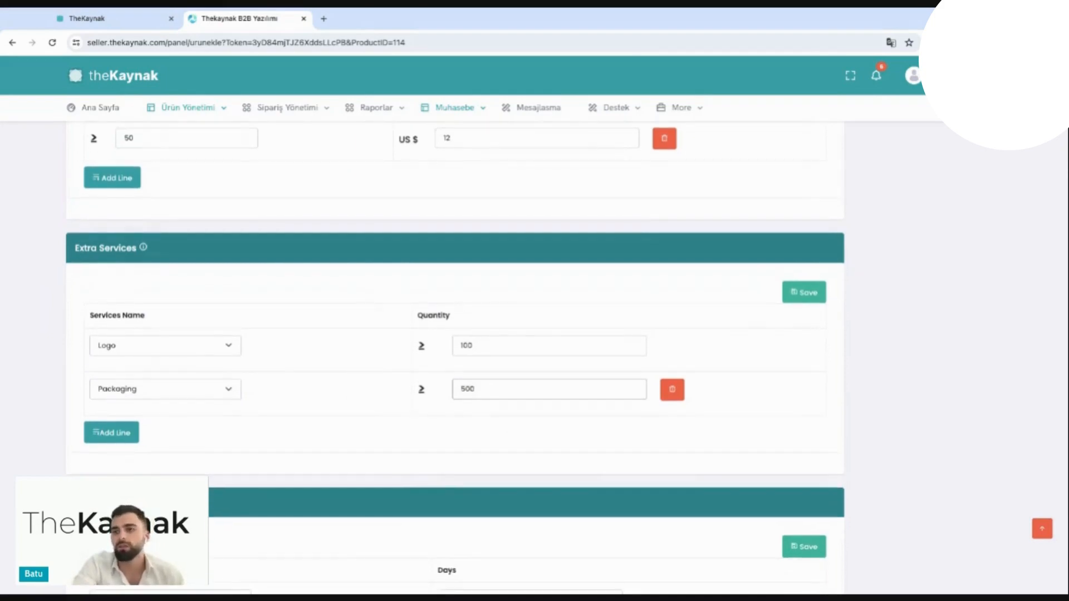
Step: Set the first logistics line to a quantity of 1000 with 20 days
{"action": "scroll", "coordinate": [217, 316], "scroll_direction": "down", "scroll_amount": 3}
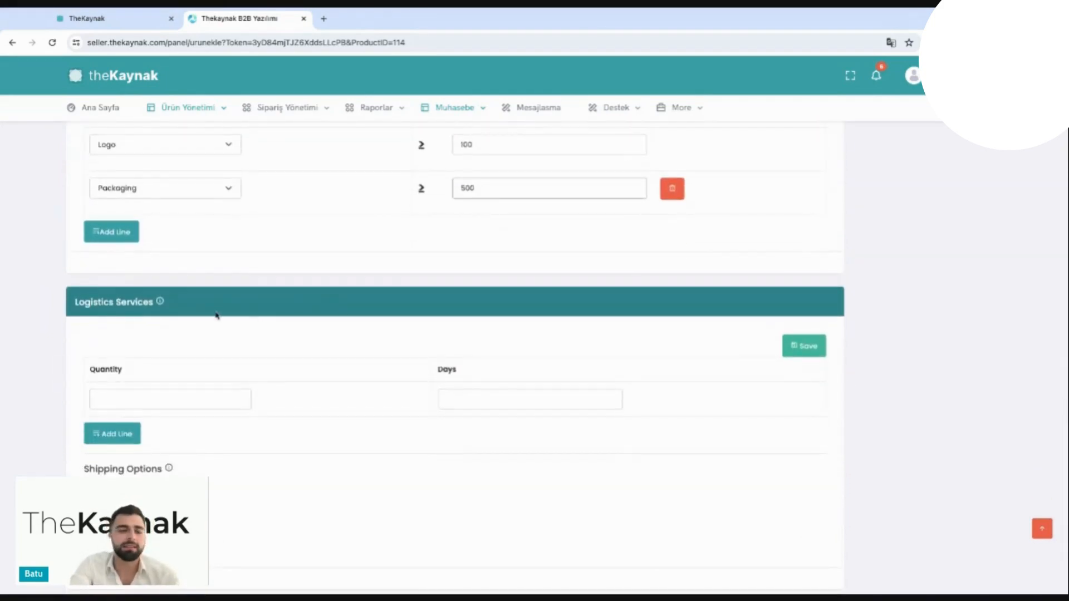
{"action": "scroll", "coordinate": [217, 316], "scroll_direction": "down", "scroll_amount": 2}
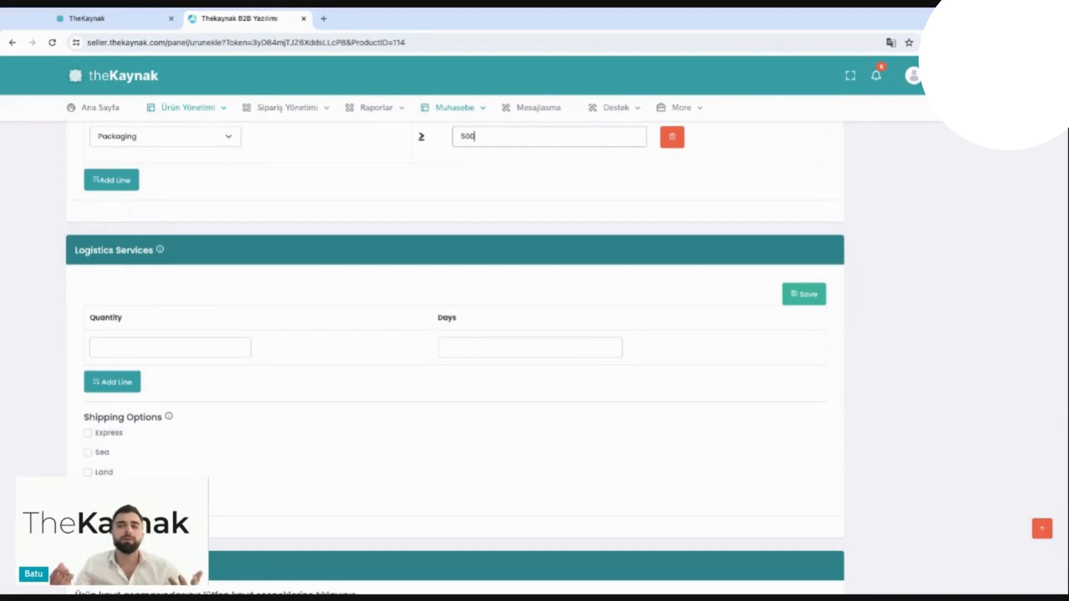
{"action": "scroll", "coordinate": [455, 334], "scroll_direction": "down", "scroll_amount": 1}
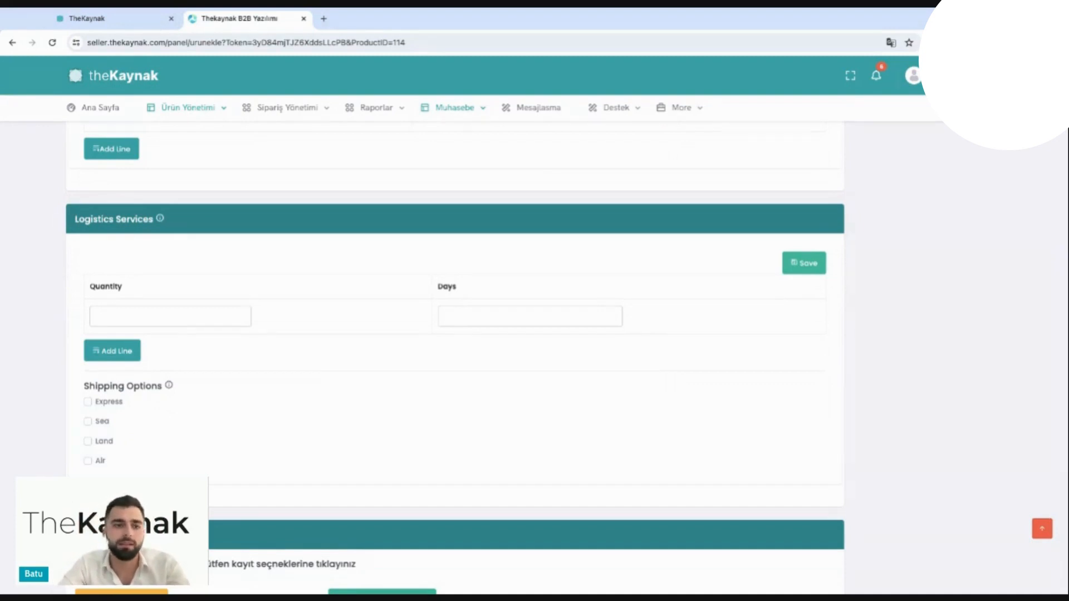
{"action": "left_click", "coordinate": [171, 316]}
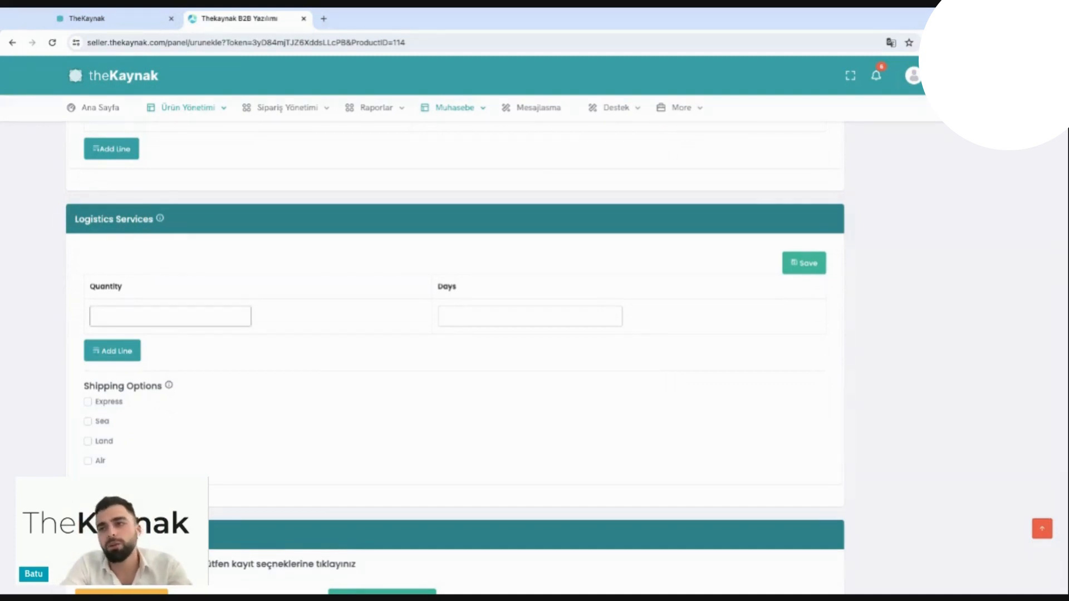
{"action": "type", "text": "1000"}
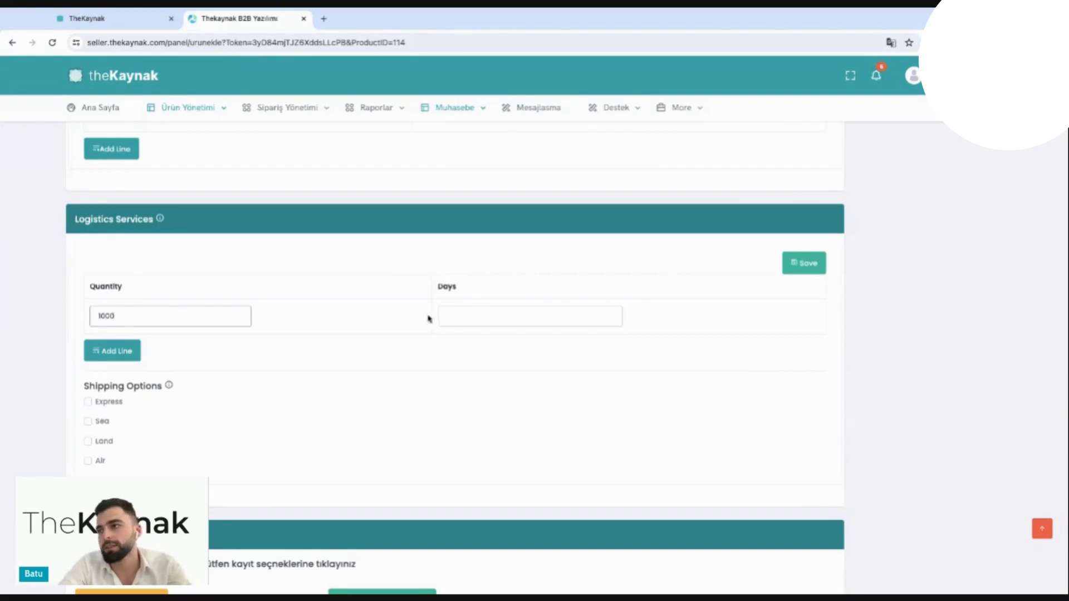
{"action": "left_click", "coordinate": [444, 317]}
{"action": "type", "text": "20"}
Step: Add a second logistics line with a quantity of 10000 and 40 days
{"action": "left_click", "coordinate": [124, 352]}
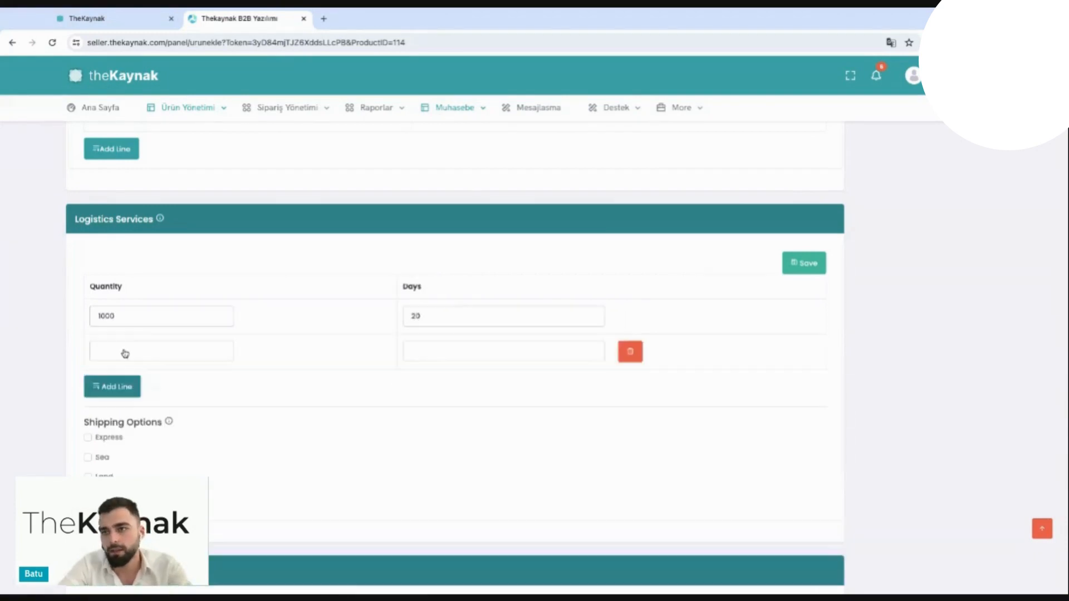
{"action": "left_click", "coordinate": [130, 350]}
{"action": "type", "text": "10000"}
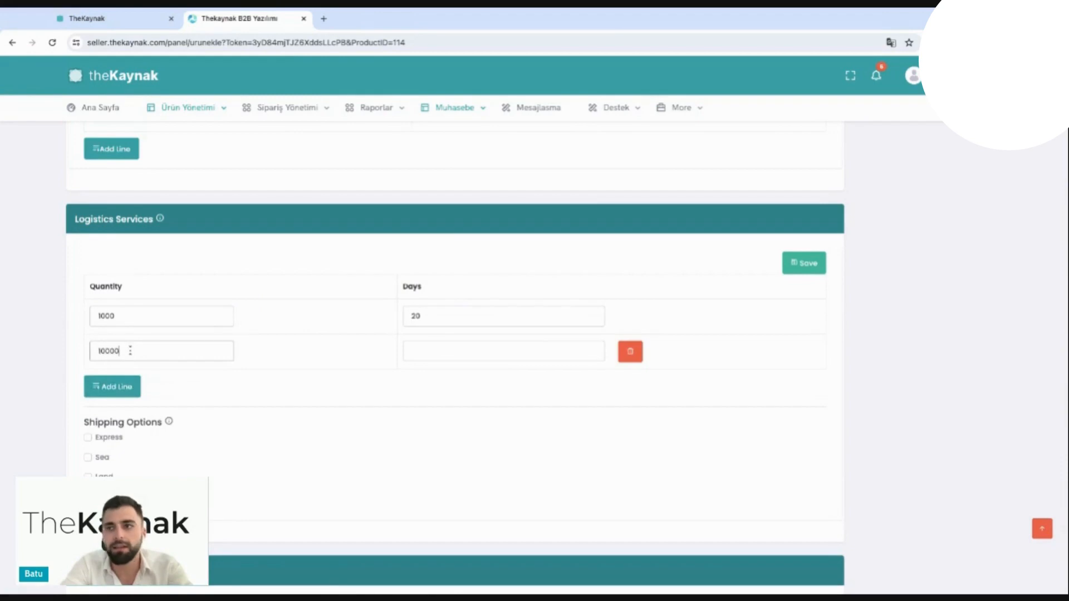
{"action": "left_click", "coordinate": [422, 356]}
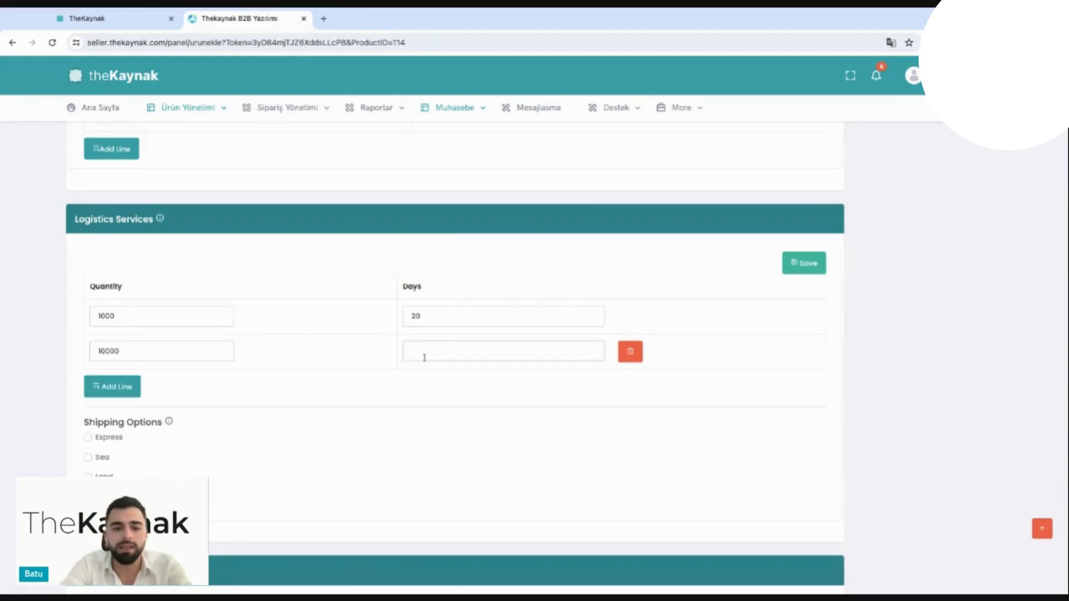
{"action": "type", "text": "40"}
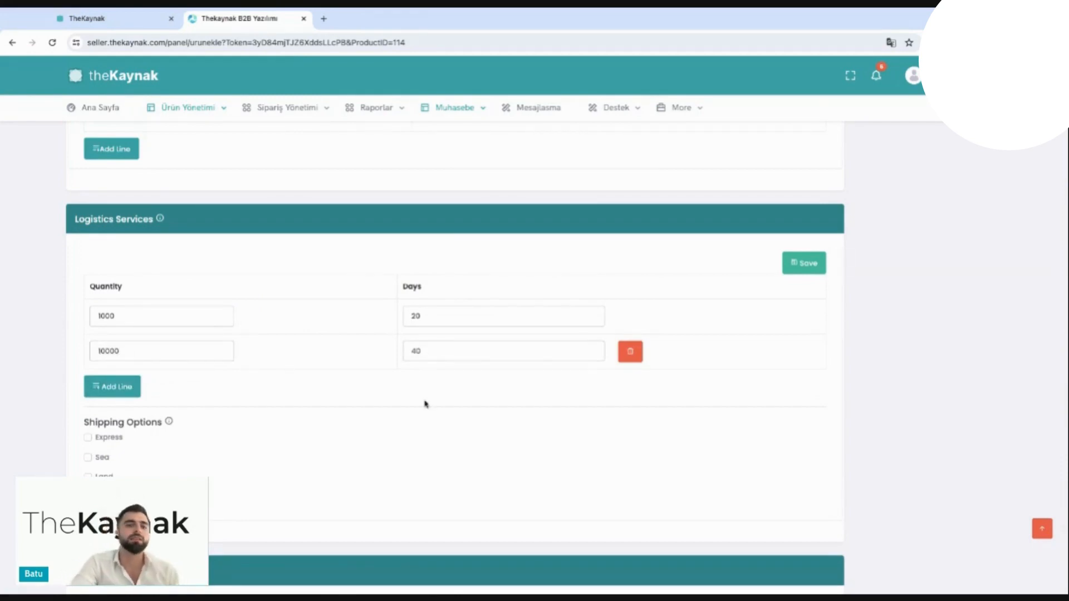
Step: Enable all four shipping options for the product: Express, Sea, Land and Air
{"action": "scroll", "coordinate": [251, 341], "scroll_direction": "down", "scroll_amount": 1}
{"action": "scroll", "coordinate": [252, 342], "scroll_direction": "down", "scroll_amount": 3}
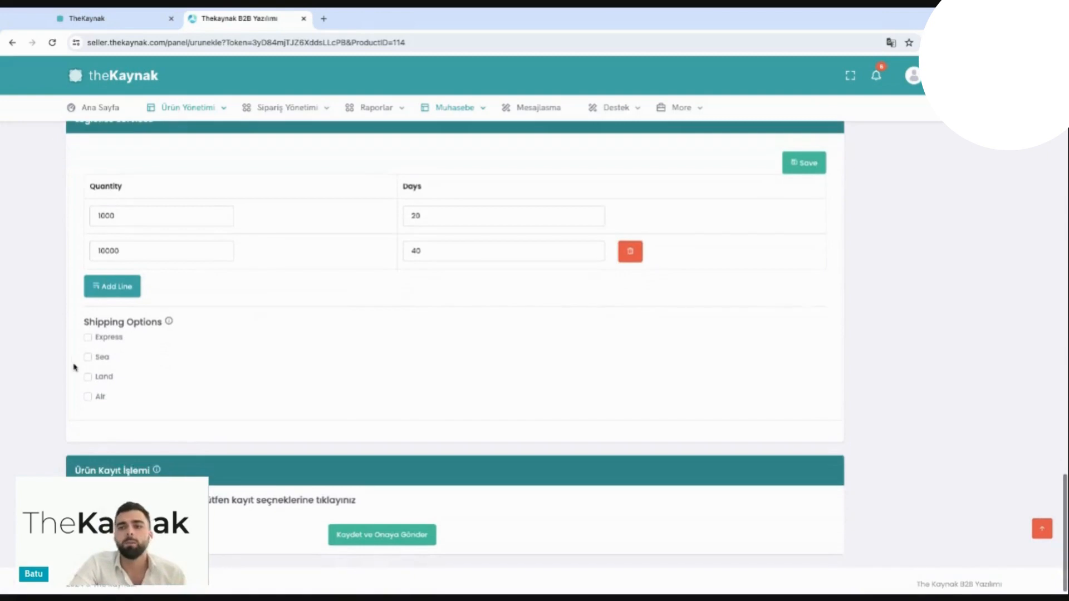
{"action": "left_click", "coordinate": [107, 341]}
{"action": "left_click", "coordinate": [101, 358]}
{"action": "left_click", "coordinate": [101, 377]}
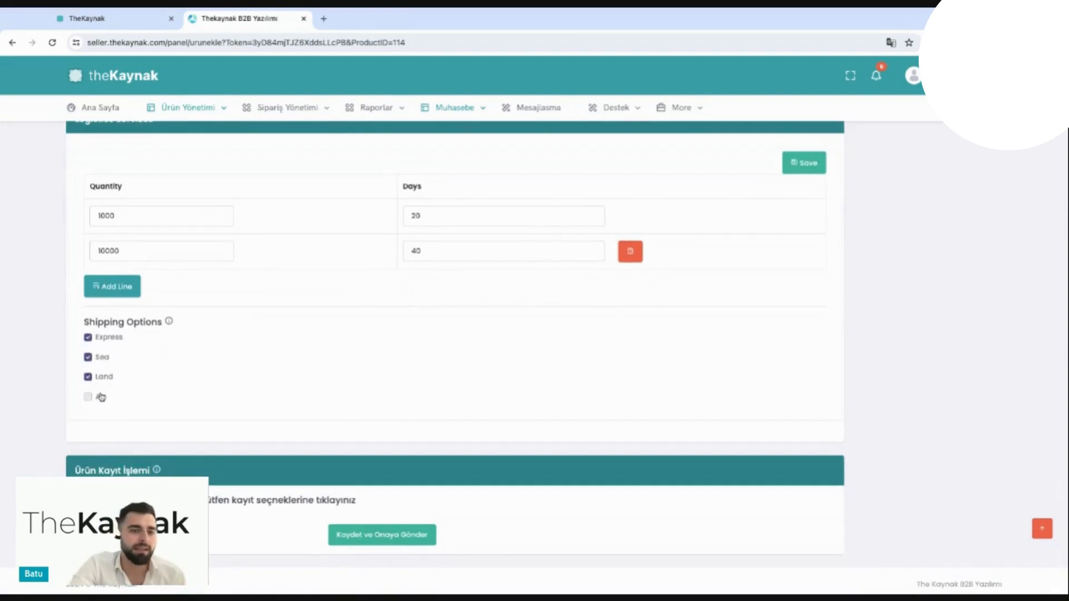
{"action": "left_click", "coordinate": [99, 397]}
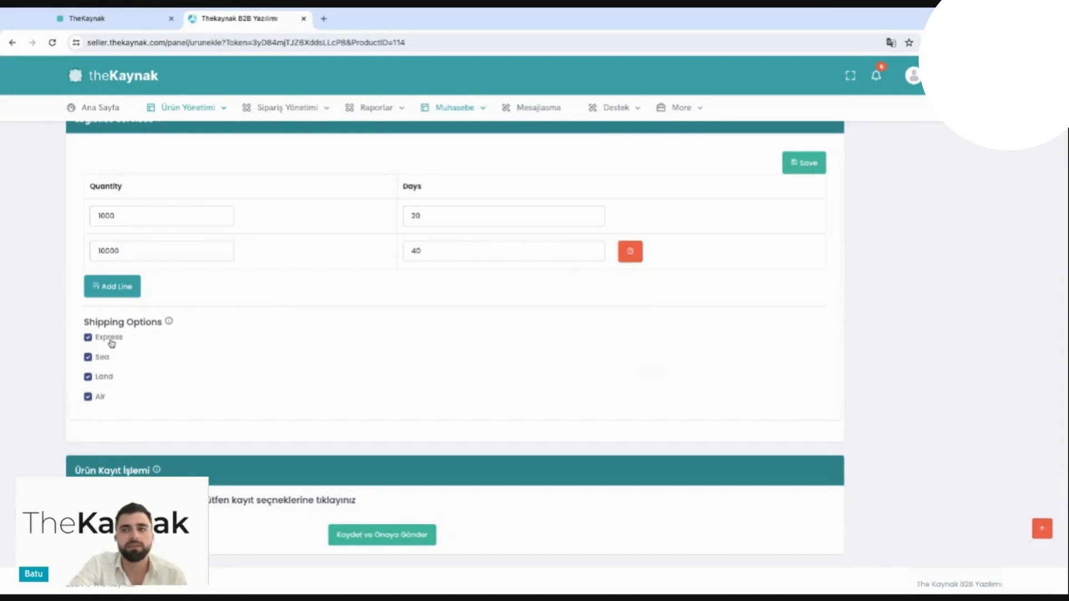
Step: Review the logistics settings and the product registration choices at the end of the product form
{"action": "scroll", "coordinate": [167, 379], "scroll_direction": "down", "scroll_amount": 1}
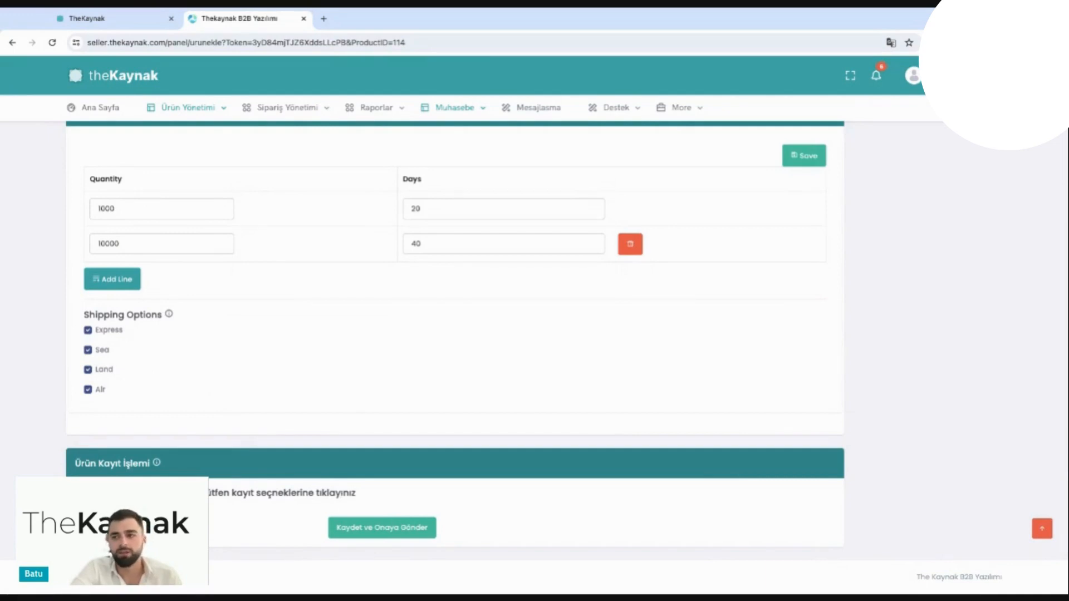
{"action": "scroll", "coordinate": [455, 356], "scroll_direction": "up", "scroll_amount": 1}
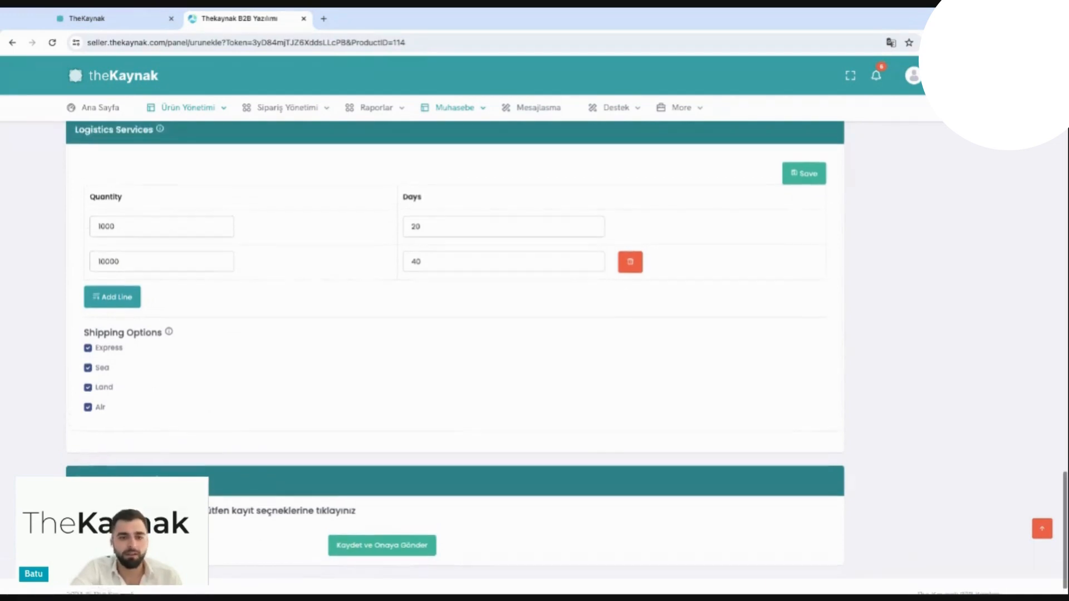
{"action": "scroll", "coordinate": [455, 356], "scroll_direction": "down", "scroll_amount": 1}
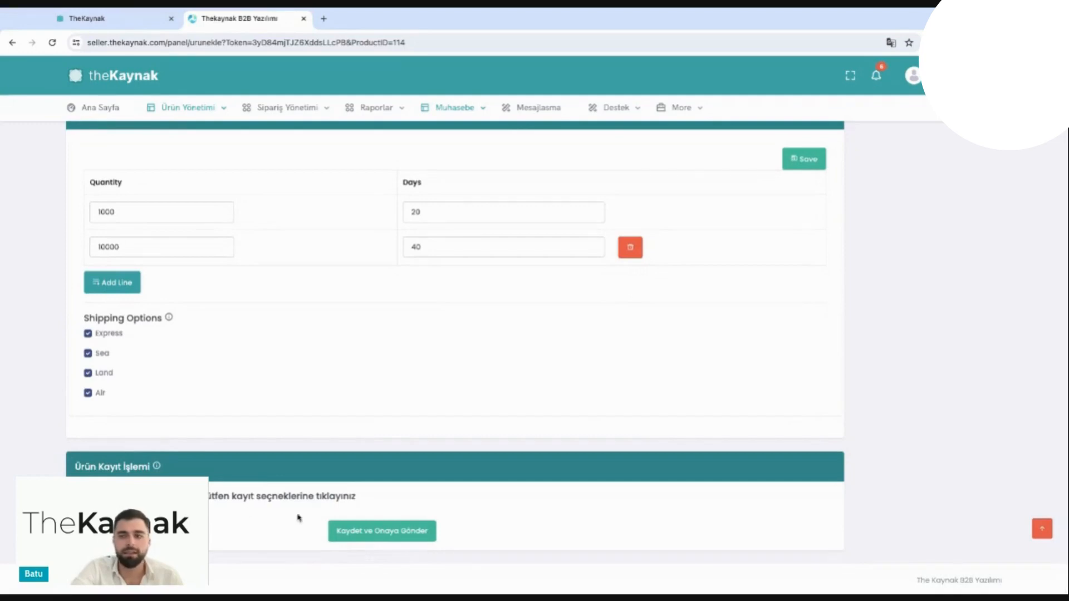
{"action": "scroll", "coordinate": [406, 532], "scroll_direction": "up", "scroll_amount": 1}
{"action": "scroll", "coordinate": [404, 536], "scroll_direction": "down", "scroll_amount": 1}
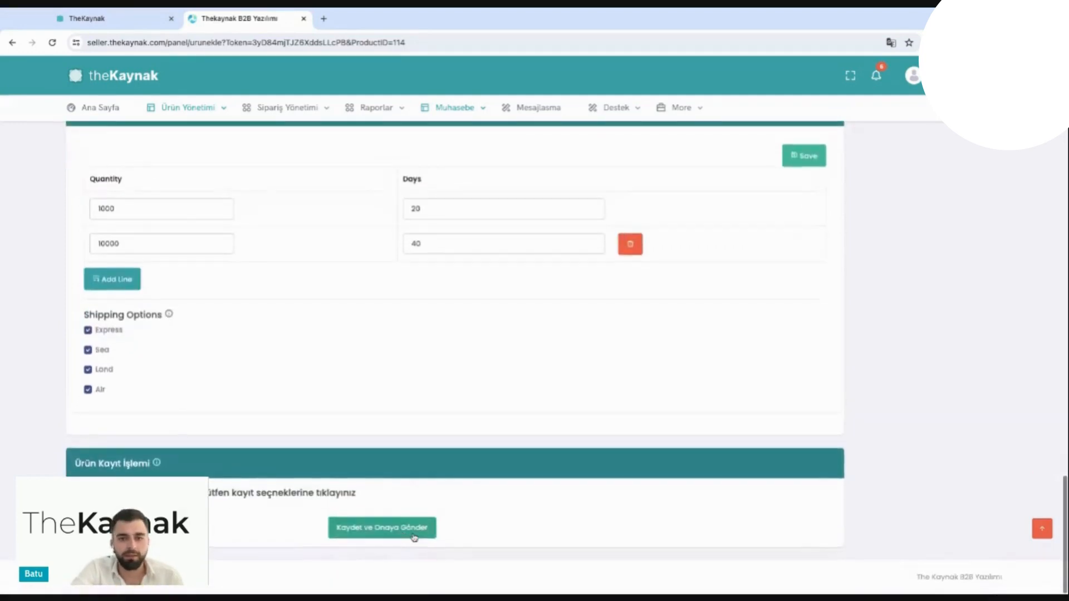
{"action": "scroll", "coordinate": [406, 532], "scroll_direction": "up", "scroll_amount": 1}
{"action": "scroll", "coordinate": [406, 532], "scroll_direction": "down", "scroll_amount": 1}
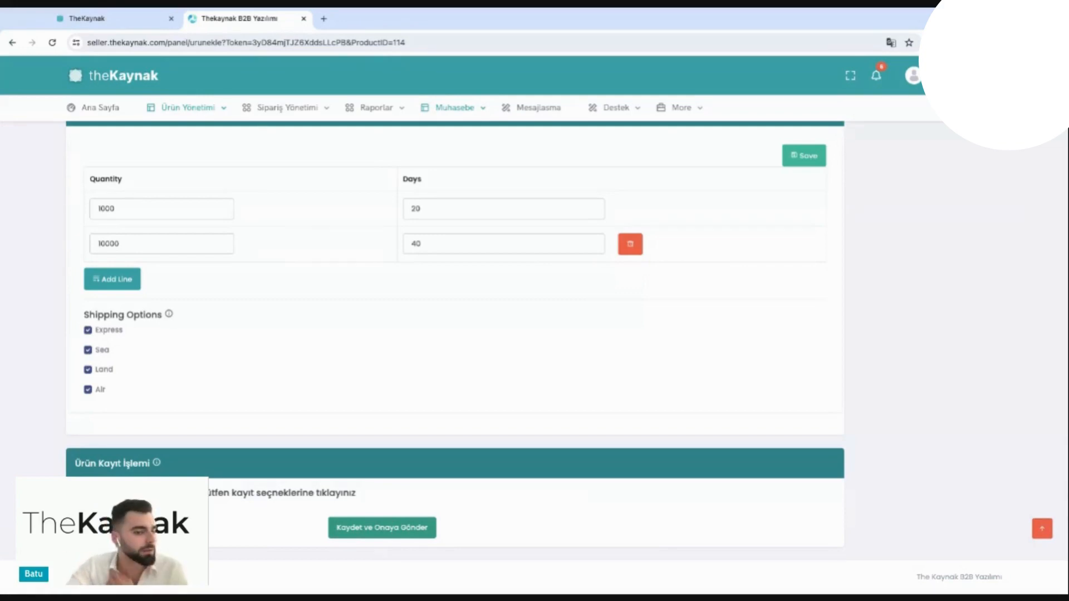
{"action": "scroll", "coordinate": [413, 439], "scroll_direction": "up", "scroll_amount": 2}
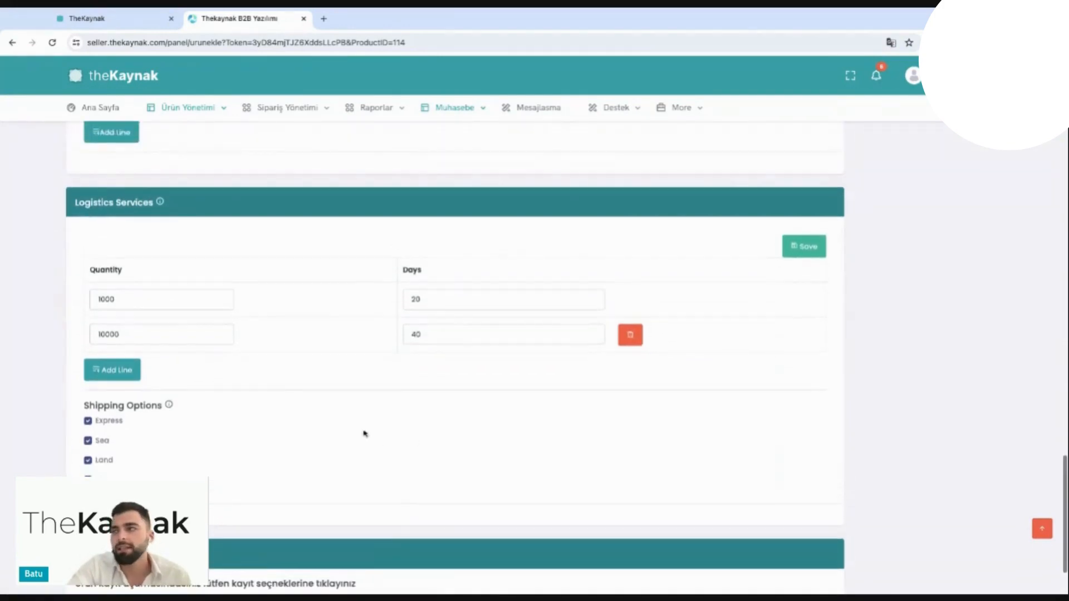
{"action": "scroll", "coordinate": [365, 432], "scroll_direction": "down", "scroll_amount": 2}
Step: Leave the product form for the seller panel's home page and open the Mesajlasma live chat page
{"action": "scroll", "coordinate": [365, 434], "scroll_direction": "up", "scroll_amount": 7}
{"action": "scroll", "coordinate": [363, 433], "scroll_direction": "up", "scroll_amount": 15}
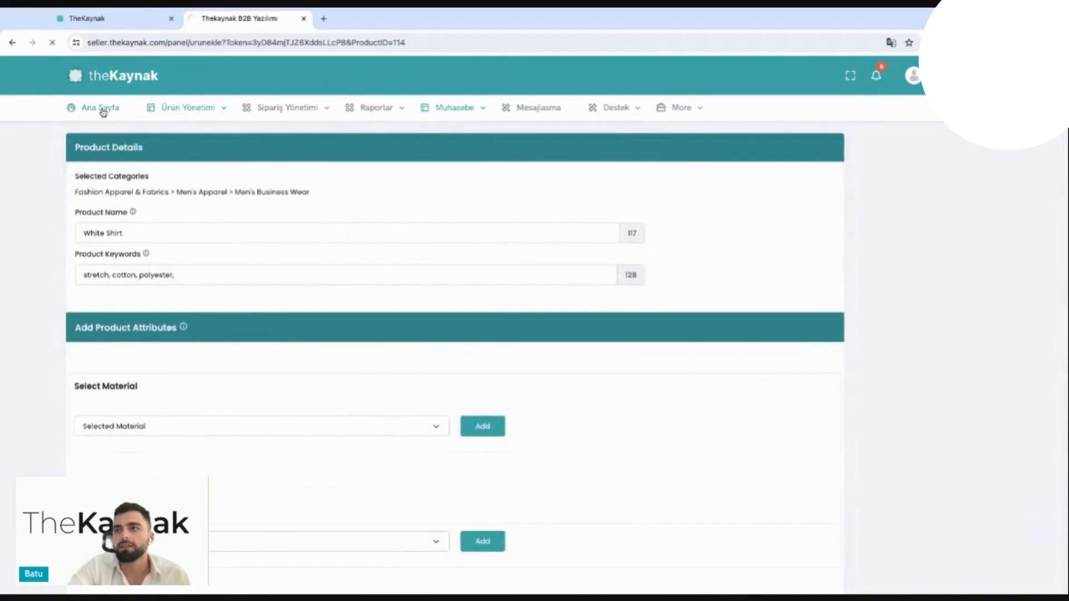
{"action": "left_click", "coordinate": [101, 110]}
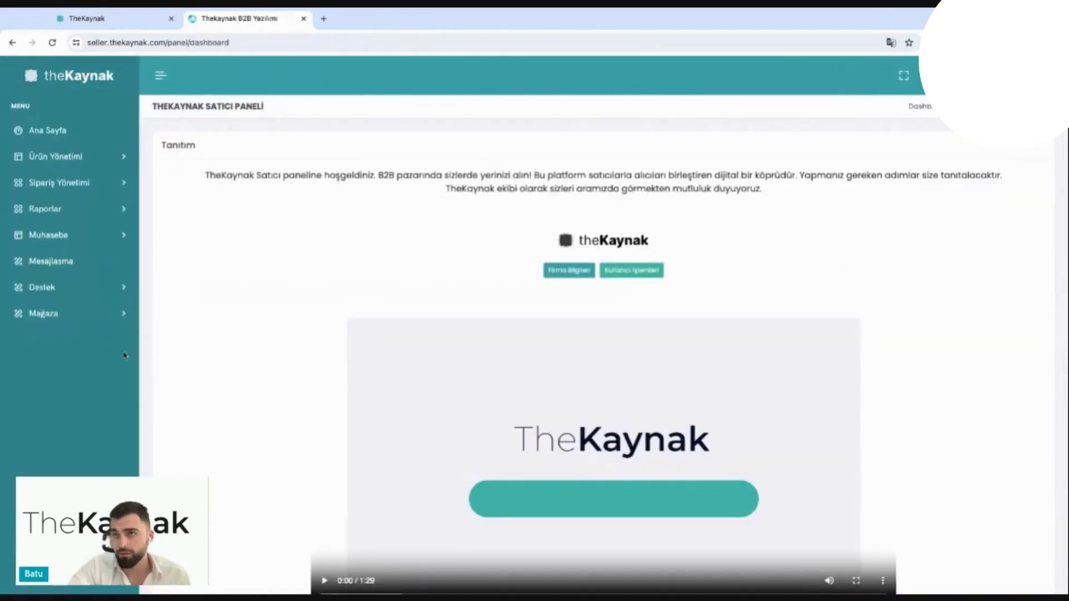
{"action": "left_click", "coordinate": [56, 268]}
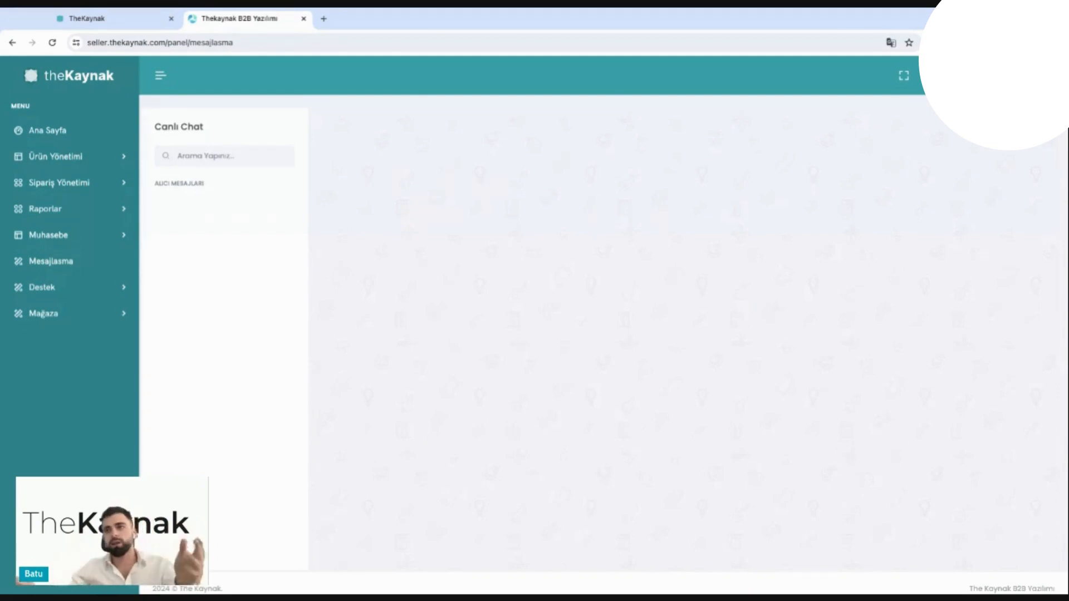
Step: Open the Siparişler list under order management and start creating a new order
{"action": "left_click", "coordinate": [126, 186]}
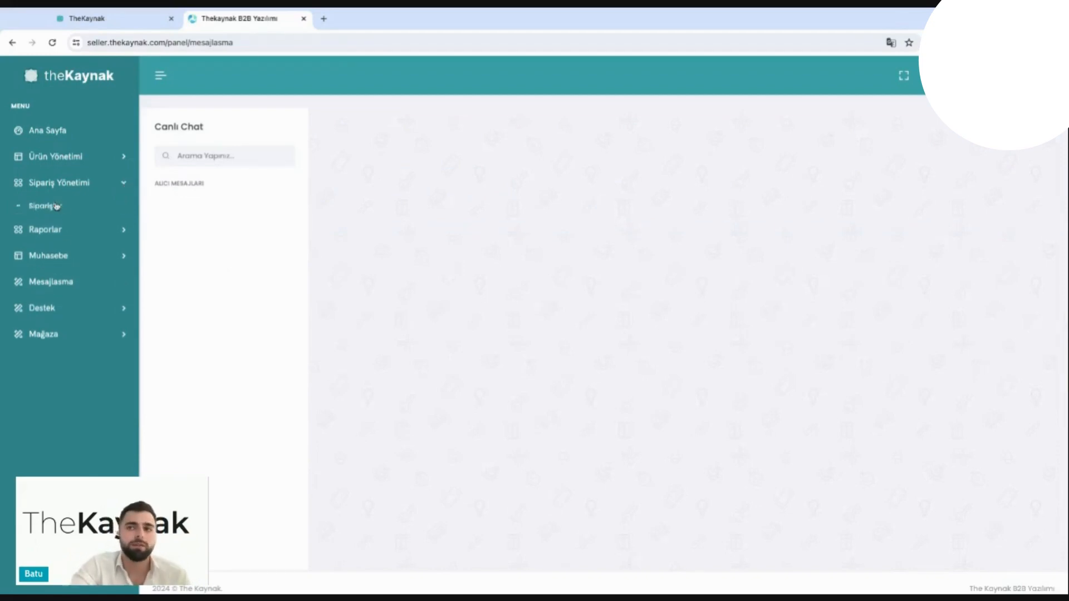
{"action": "left_click", "coordinate": [55, 206]}
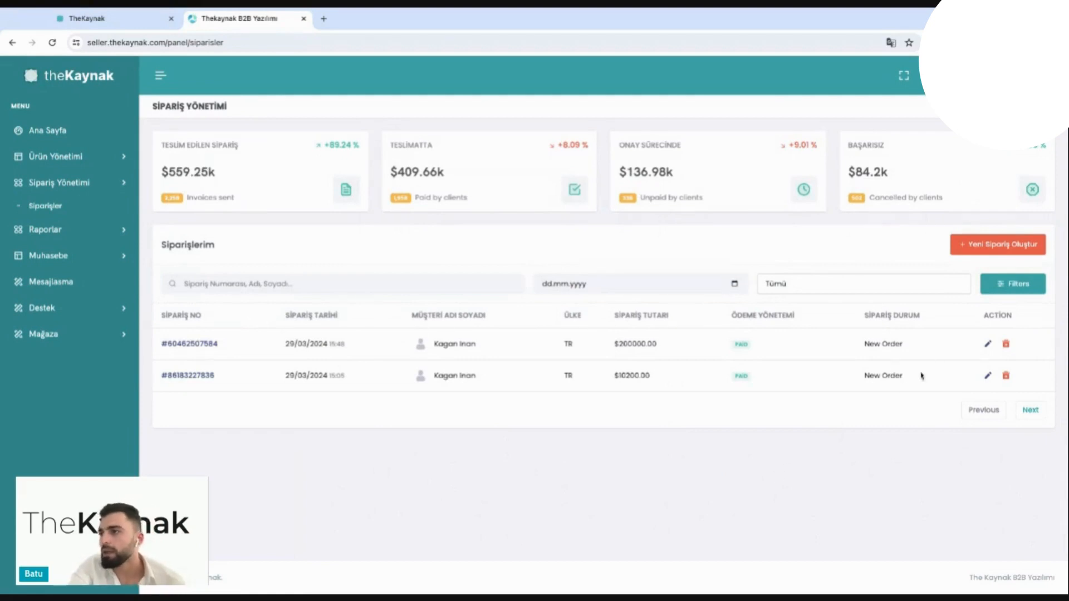
{"action": "left_click", "coordinate": [972, 243]}
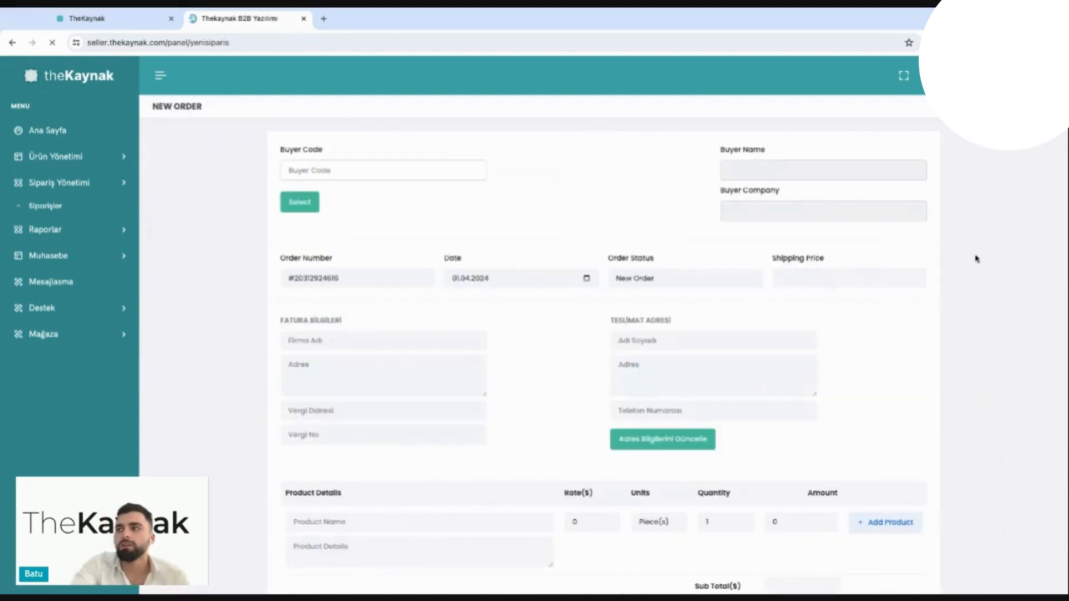
Step: Enter the buyer code in the new order and load that buyer's details
{"action": "left_click", "coordinate": [359, 166]}
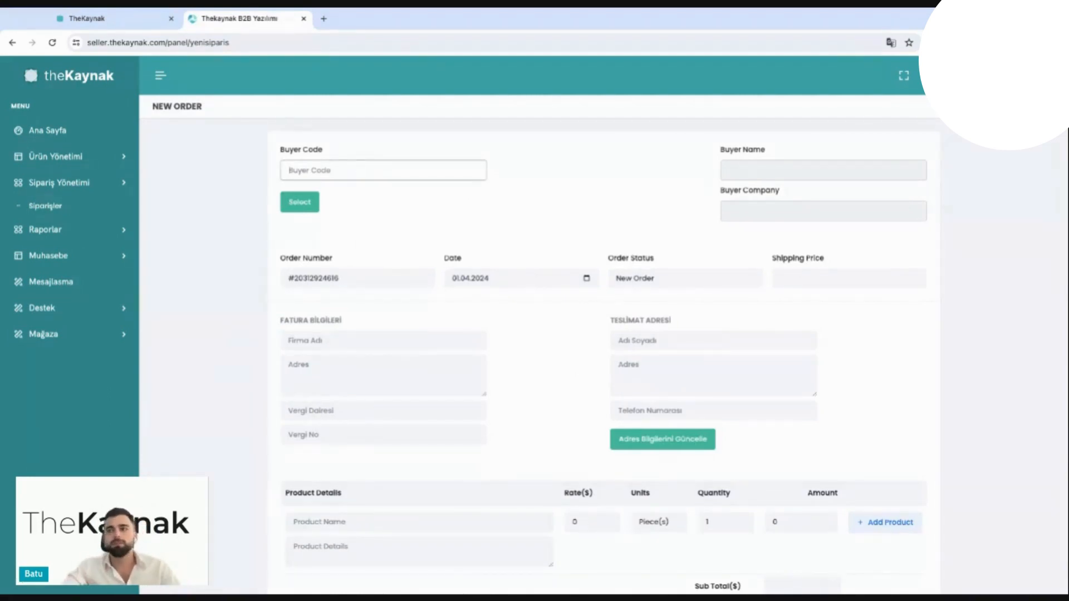
{"action": "type", "text": "1000"}
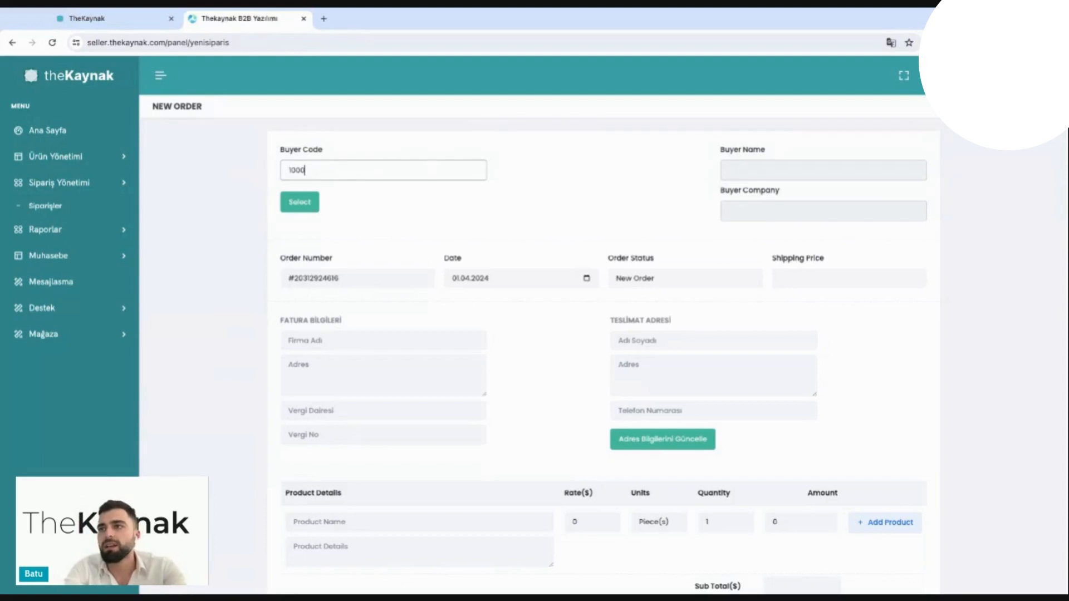
{"action": "type", "text": "6"}
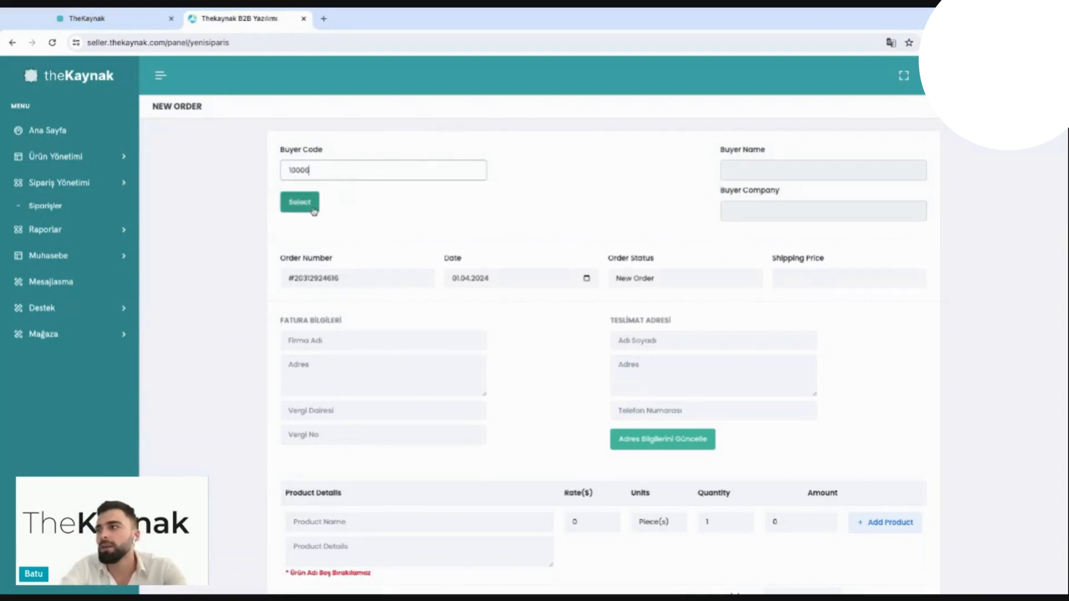
{"action": "left_click", "coordinate": [314, 214]}
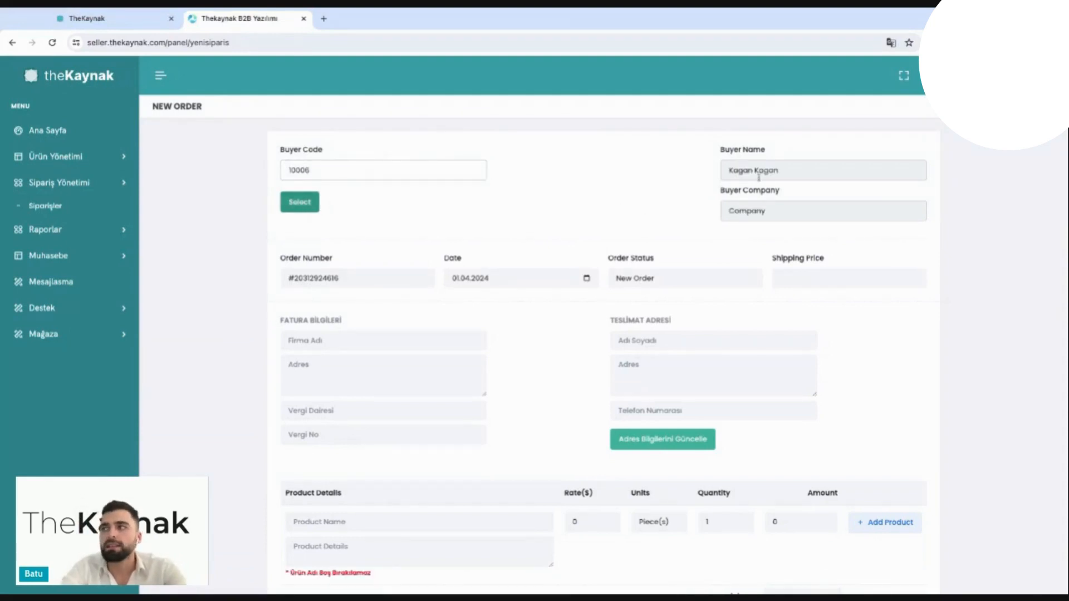
Step: Enter "A company" as the company name in the billing information and select the delivery address's name field
{"action": "scroll", "coordinate": [758, 189], "scroll_direction": "down", "scroll_amount": 1}
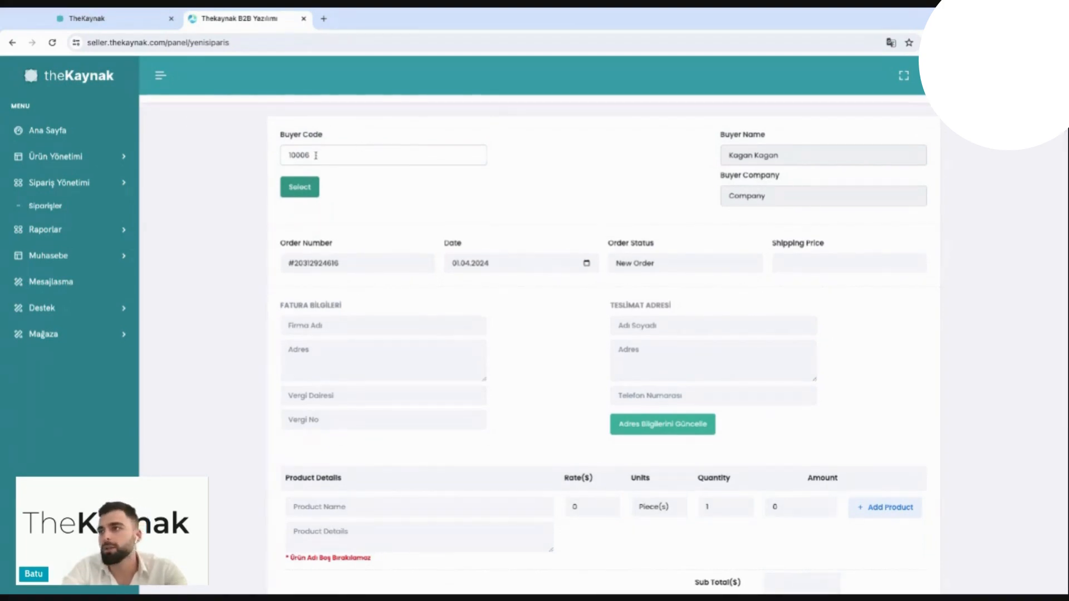
{"action": "scroll", "coordinate": [316, 155], "scroll_direction": "down", "scroll_amount": 1}
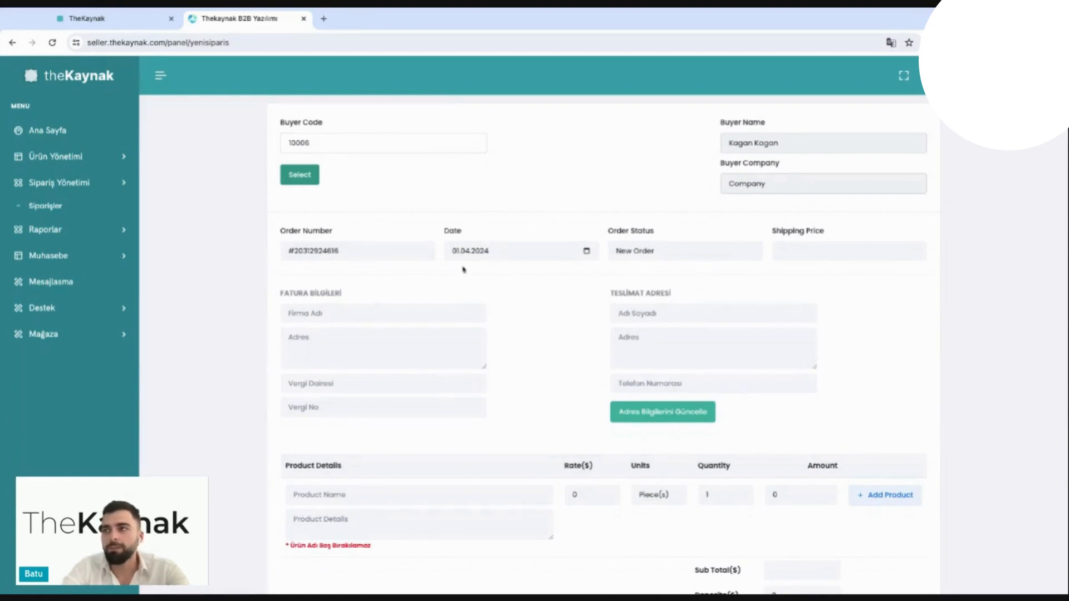
{"action": "scroll", "coordinate": [475, 261], "scroll_direction": "down", "scroll_amount": 1}
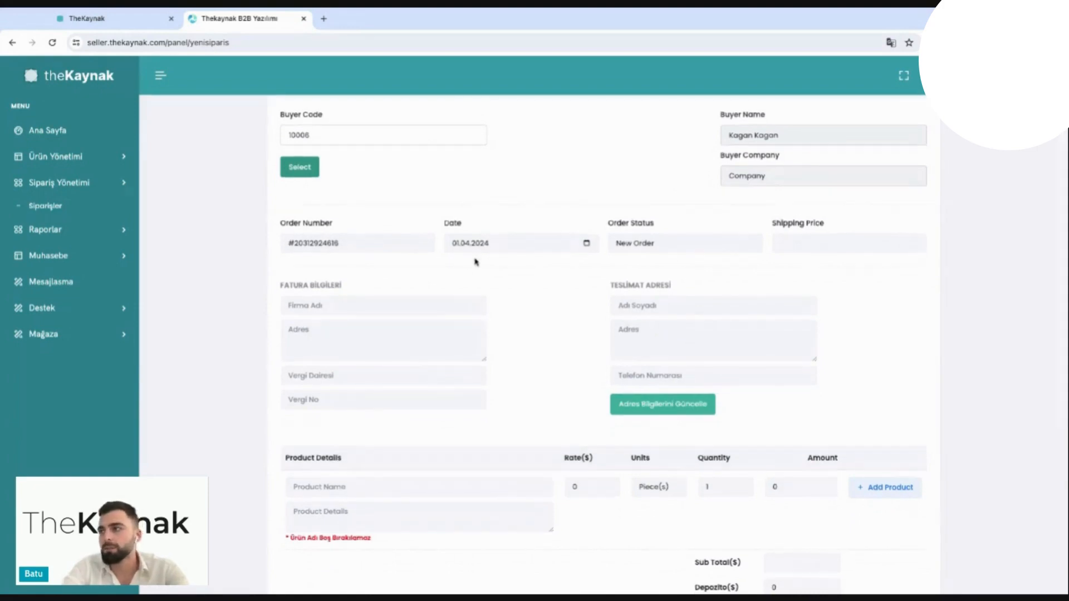
{"action": "scroll", "coordinate": [701, 249], "scroll_direction": "down", "scroll_amount": 1}
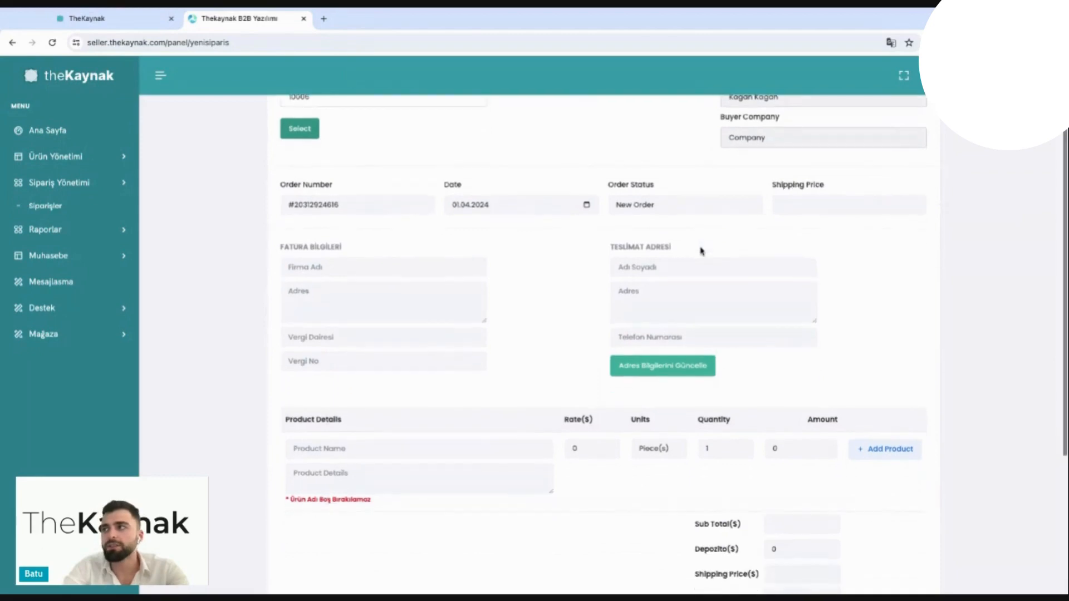
{"action": "left_click", "coordinate": [372, 266]}
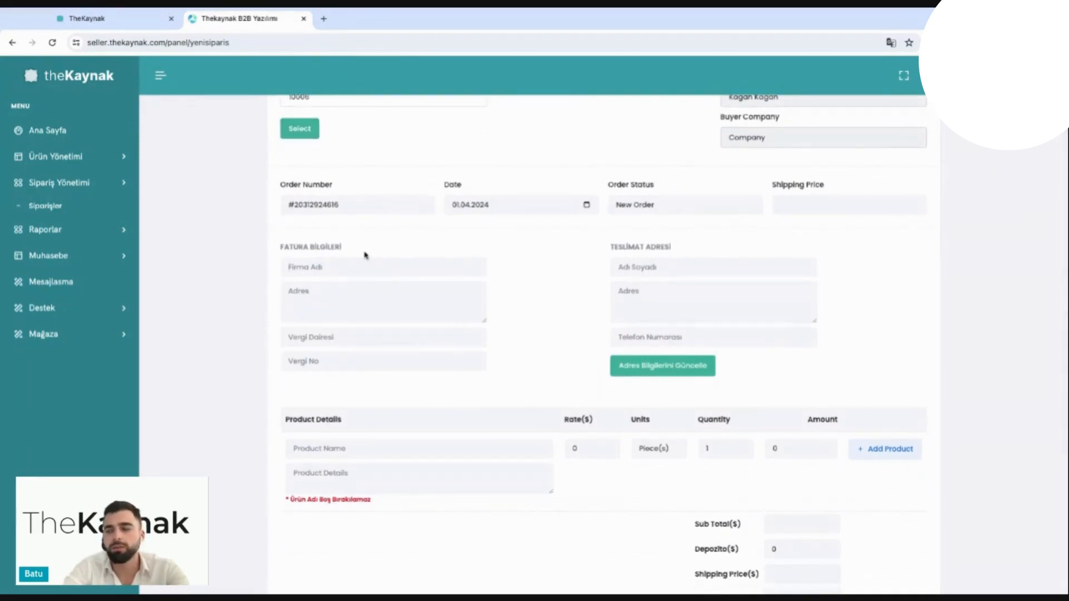
{"action": "type", "text": "A company"}
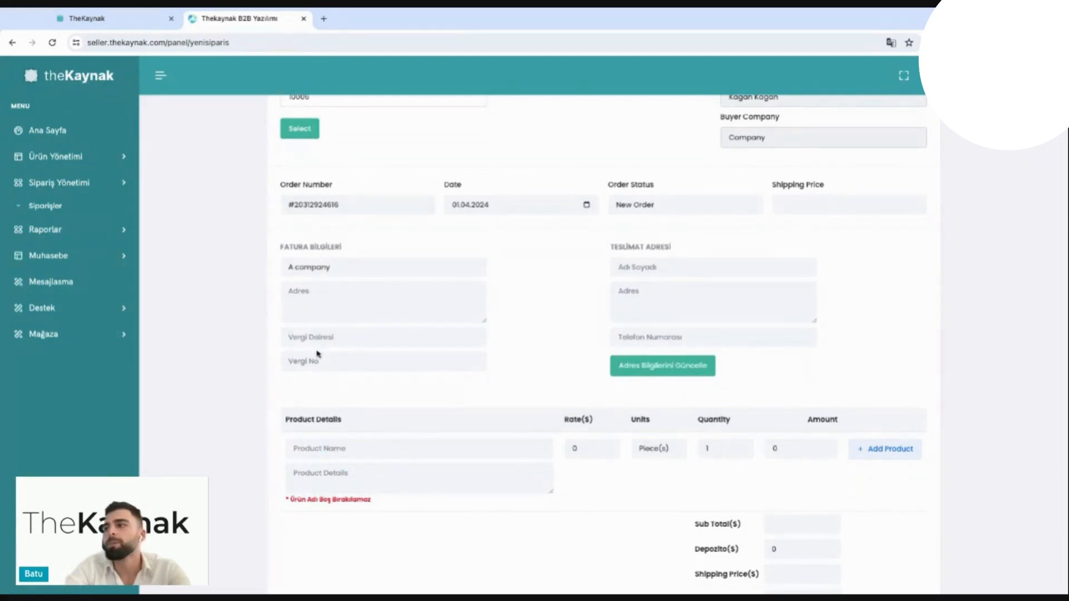
{"action": "left_click", "coordinate": [668, 266]}
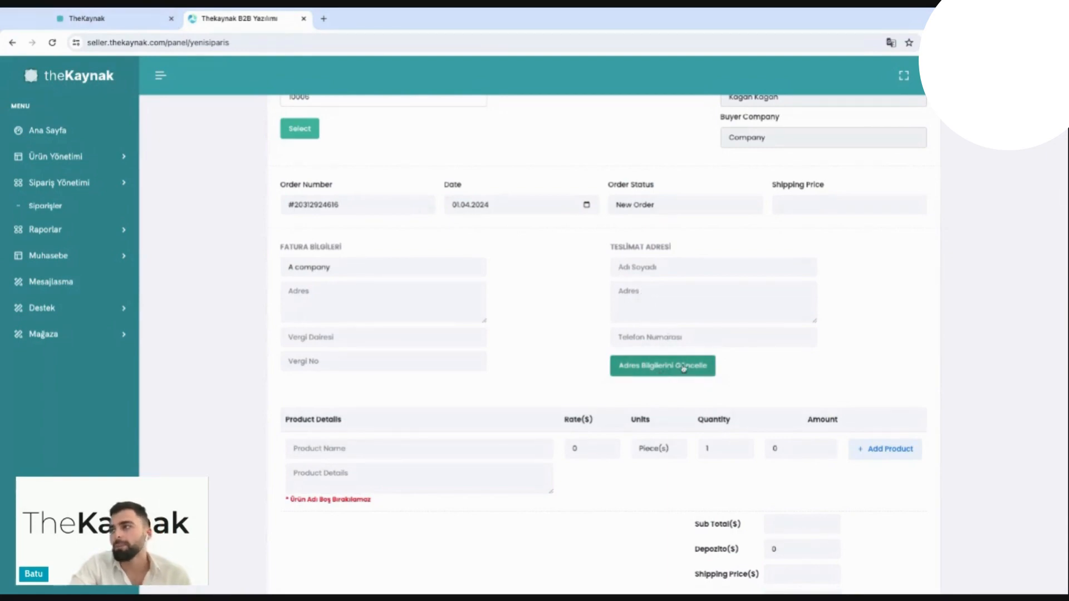
Step: Enter White Shirts as the product name in the order's product line and set its rate to $10
{"action": "scroll", "coordinate": [683, 367], "scroll_direction": "down", "scroll_amount": 1}
{"action": "left_click", "coordinate": [381, 421]}
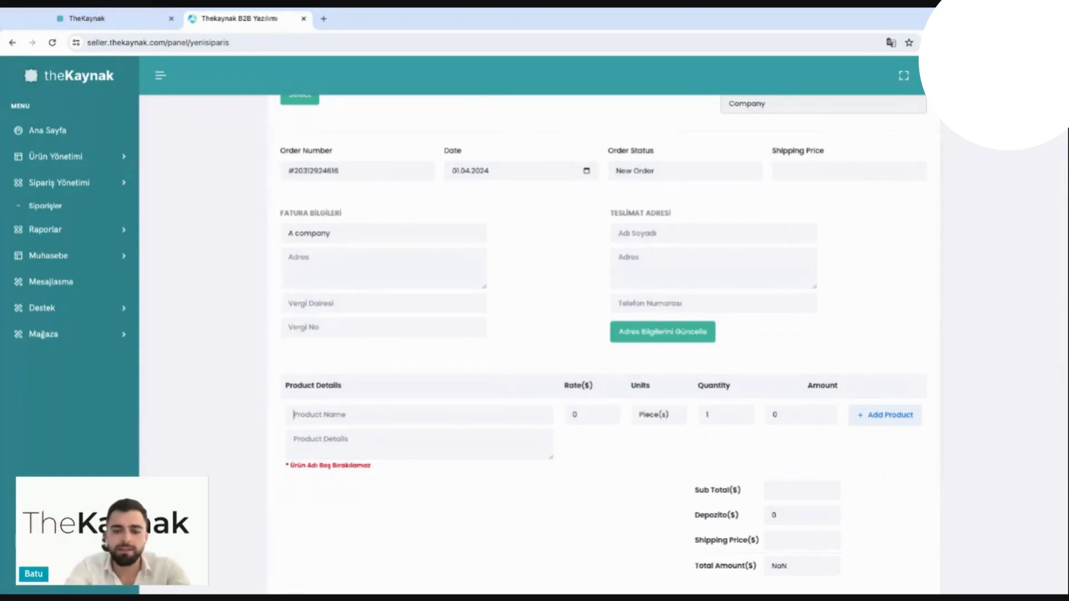
{"action": "type", "text": "1000"}
{"action": "key", "text": "BackSpace"}
{"action": "key", "text": "BackSpace"}
{"action": "key", "text": "BackSpace"}
{"action": "key", "text": "BackSpace"}
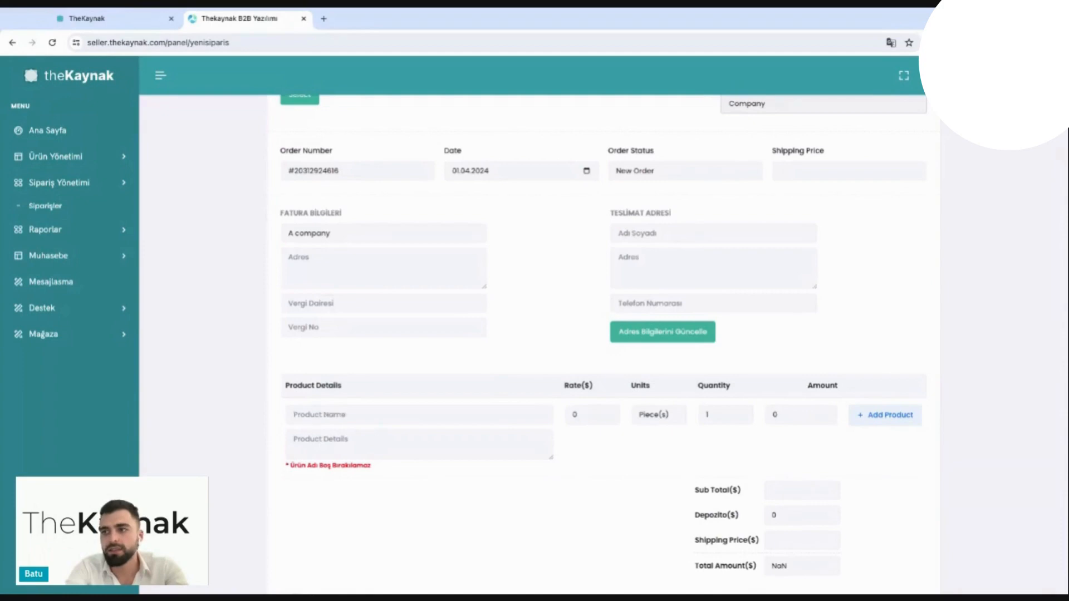
{"action": "type", "text": "White Shirts"}
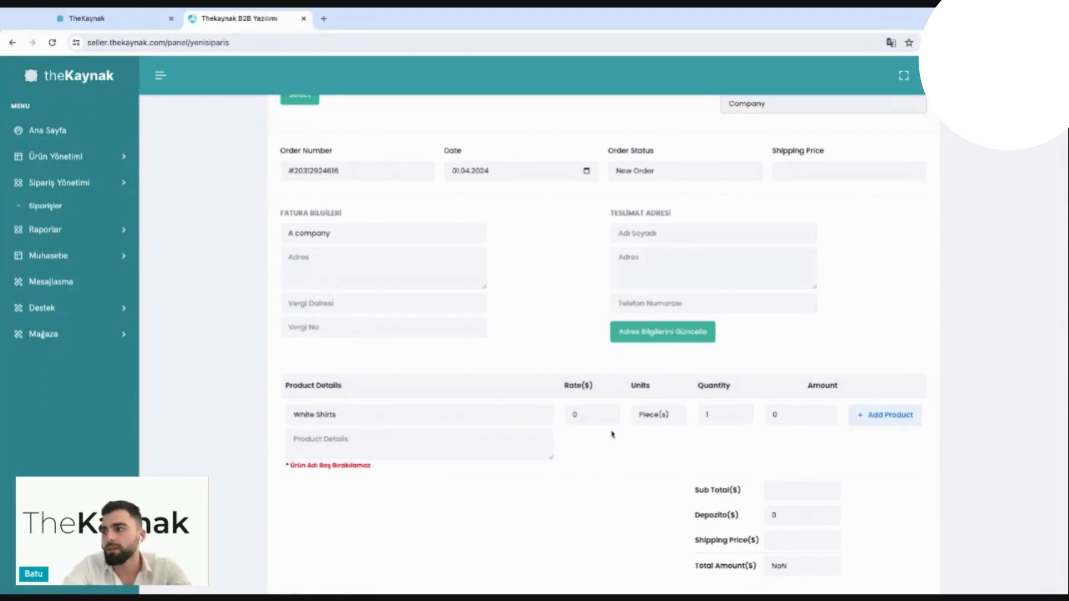
{"action": "left_click", "coordinate": [601, 416]}
{"action": "type", "text": "10"}
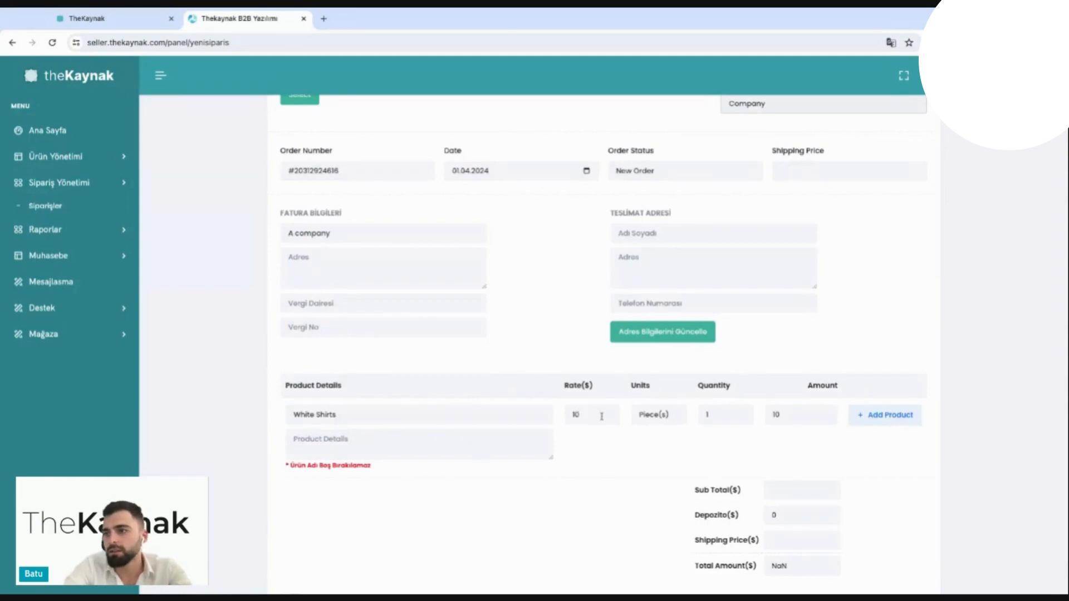
Step: Describe the White Shirts line as "2 ply cotton anti wrinkle." and set its quantity to 1000
{"action": "left_click", "coordinate": [322, 439]}
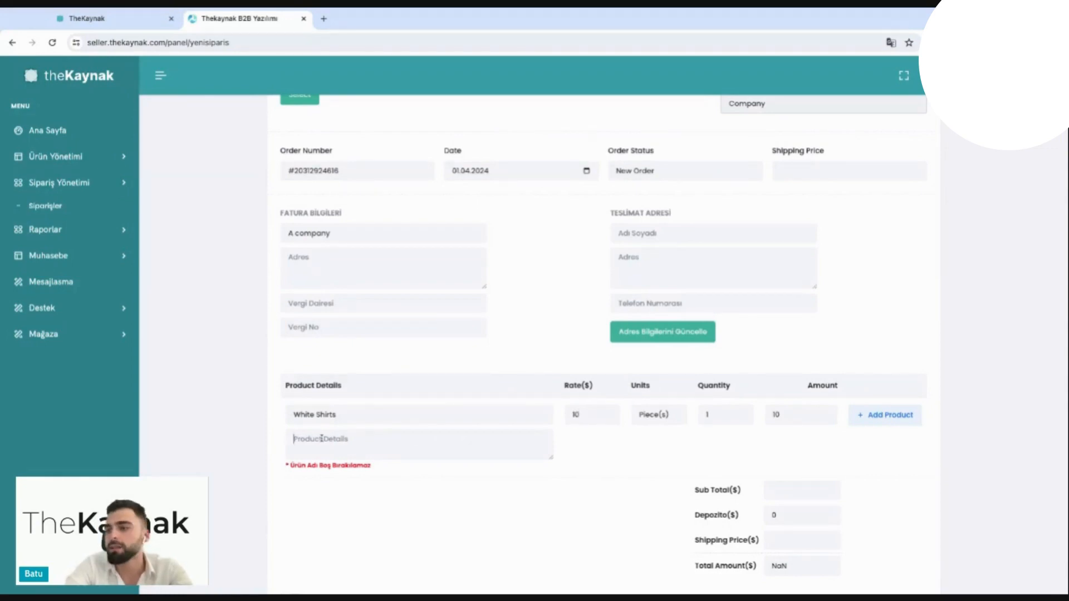
{"action": "type", "text": "2"}
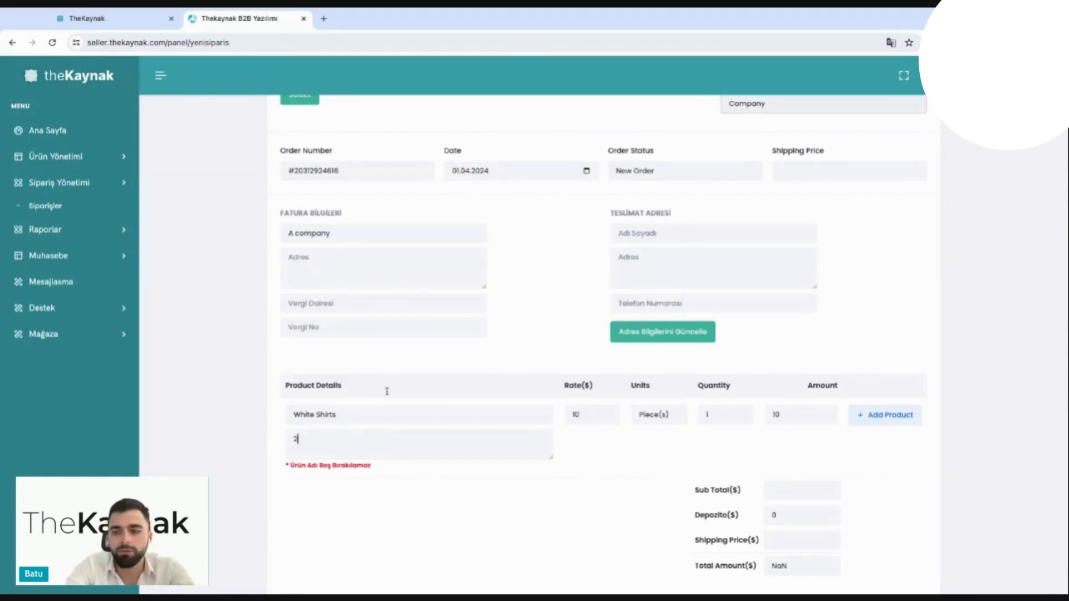
{"action": "type", "text": " ply cotton "}
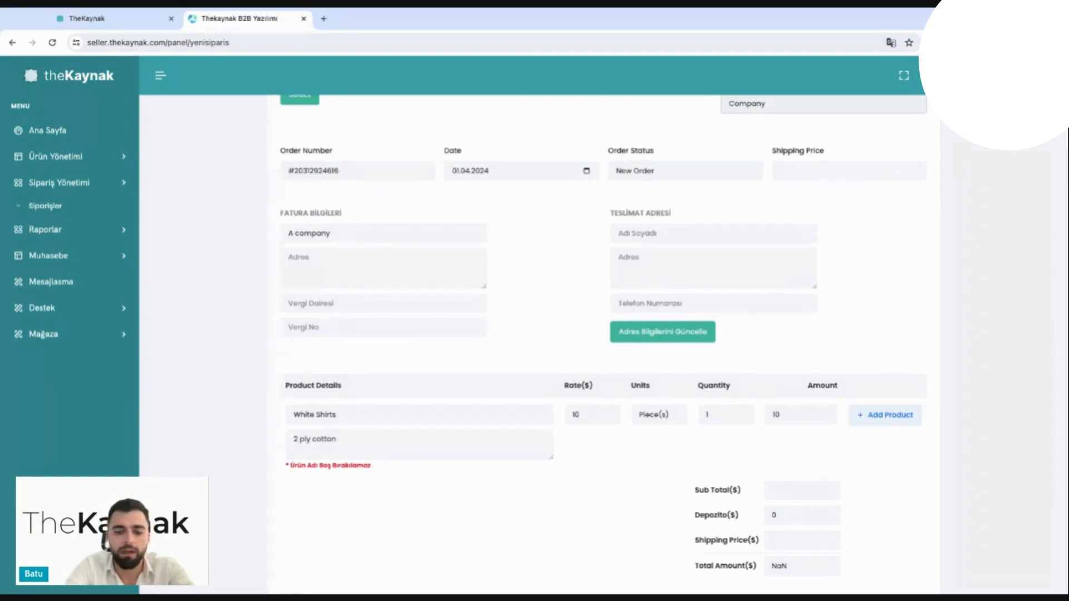
{"action": "type", "text": "anti"}
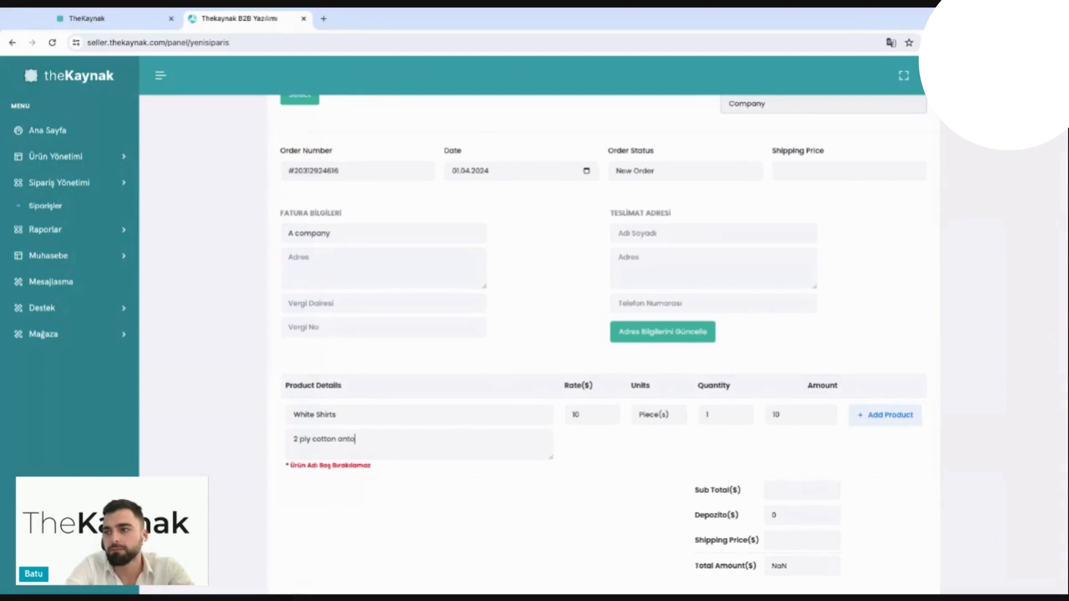
{"action": "type", "text": " wrinkle."}
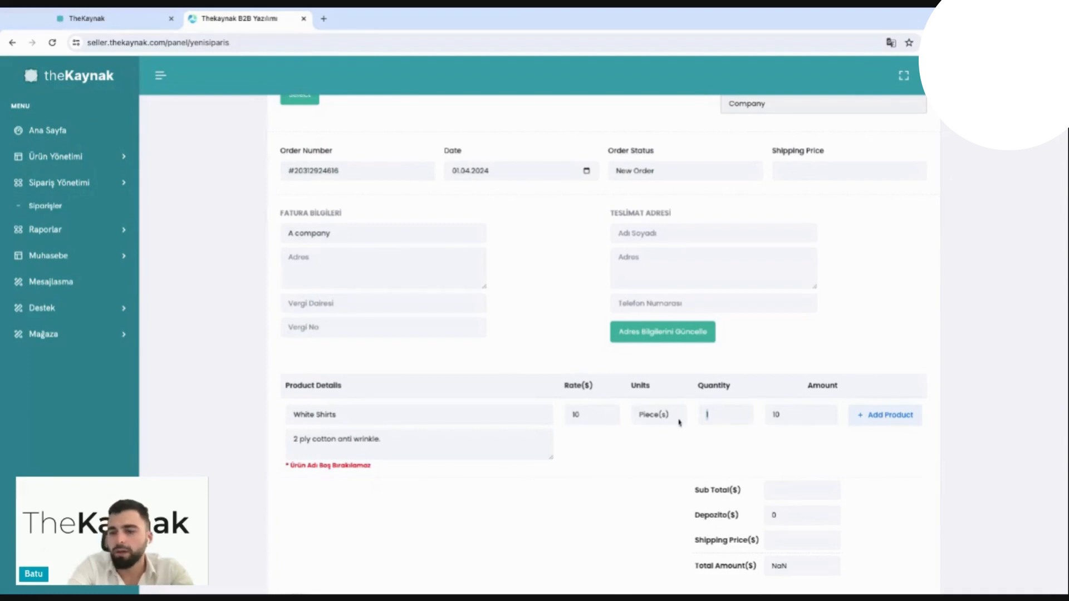
{"action": "type", "text": "000"}
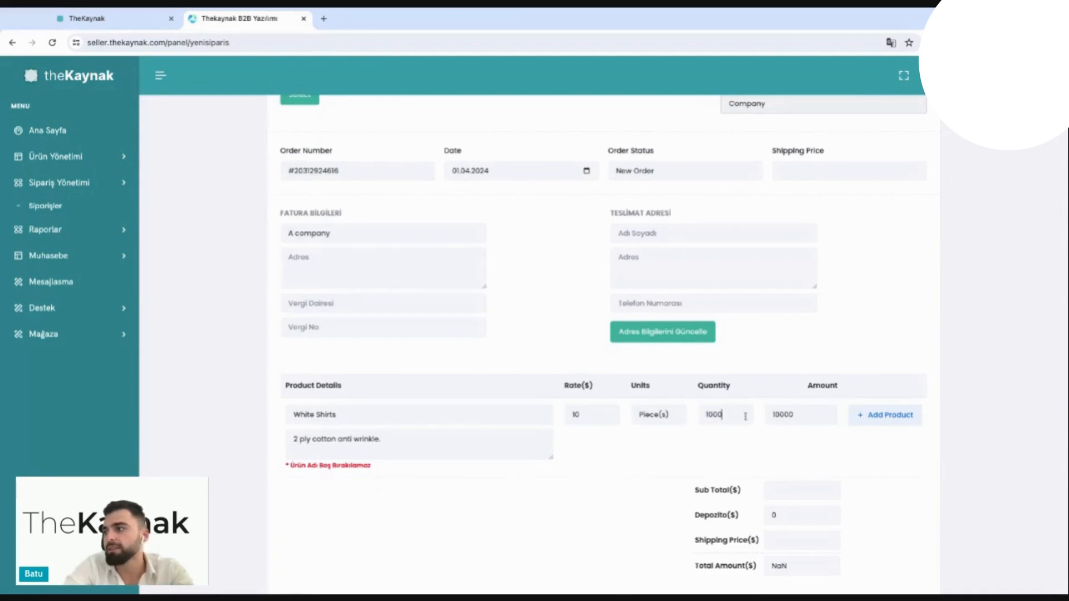
Step: Set the order's shipping price to 100 and add the White Shirts line to the order
{"action": "scroll", "coordinate": [745, 417], "scroll_direction": "down", "scroll_amount": 1}
{"action": "scroll", "coordinate": [805, 473], "scroll_direction": "down", "scroll_amount": 1}
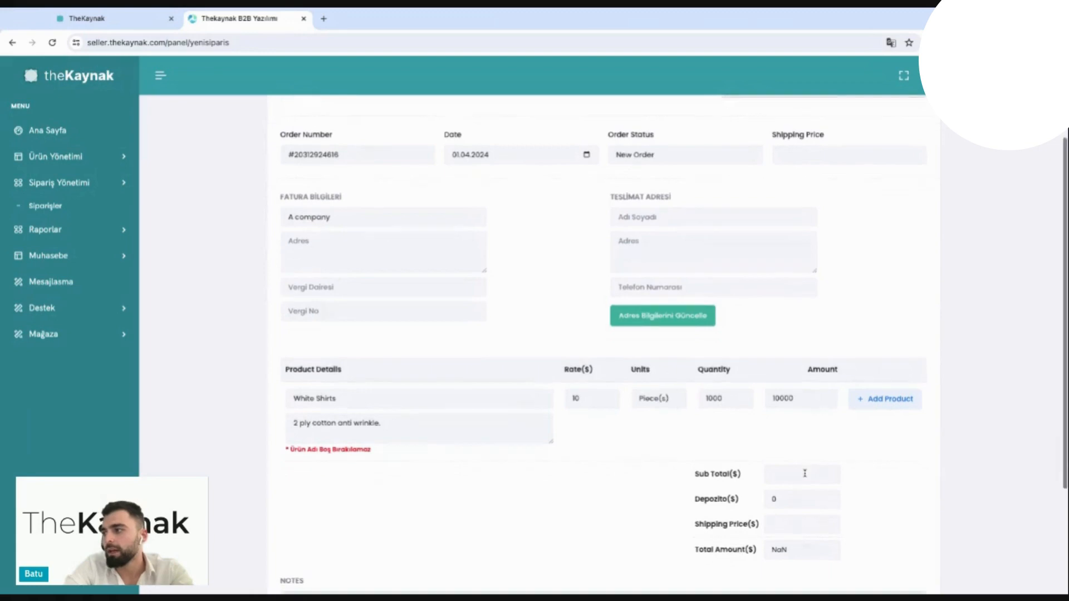
{"action": "scroll", "coordinate": [805, 473], "scroll_direction": "up", "scroll_amount": 3}
{"action": "left_click", "coordinate": [814, 207]}
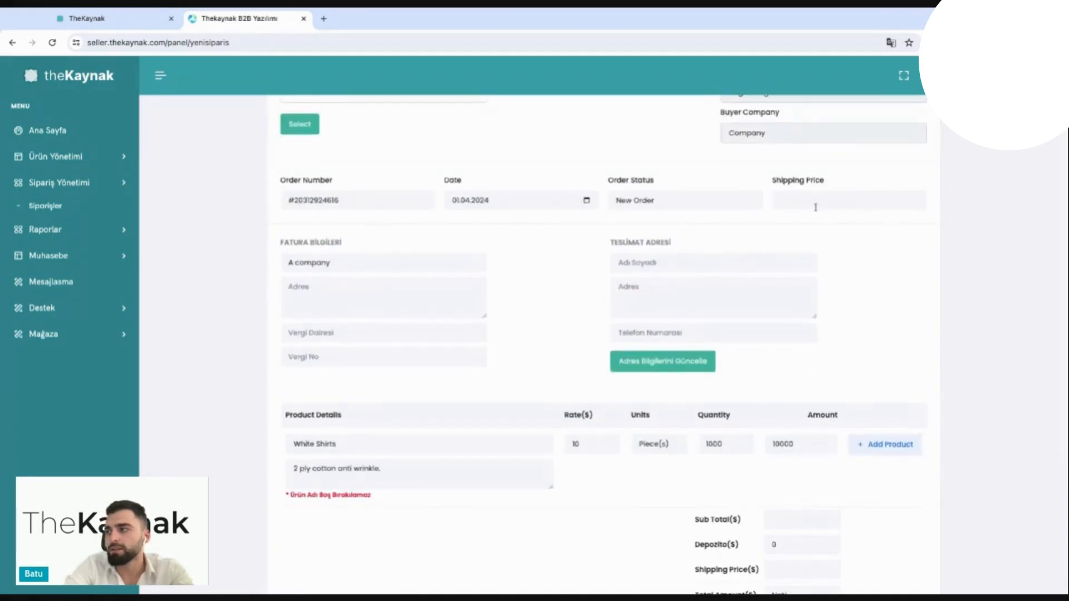
{"action": "type", "text": "100"}
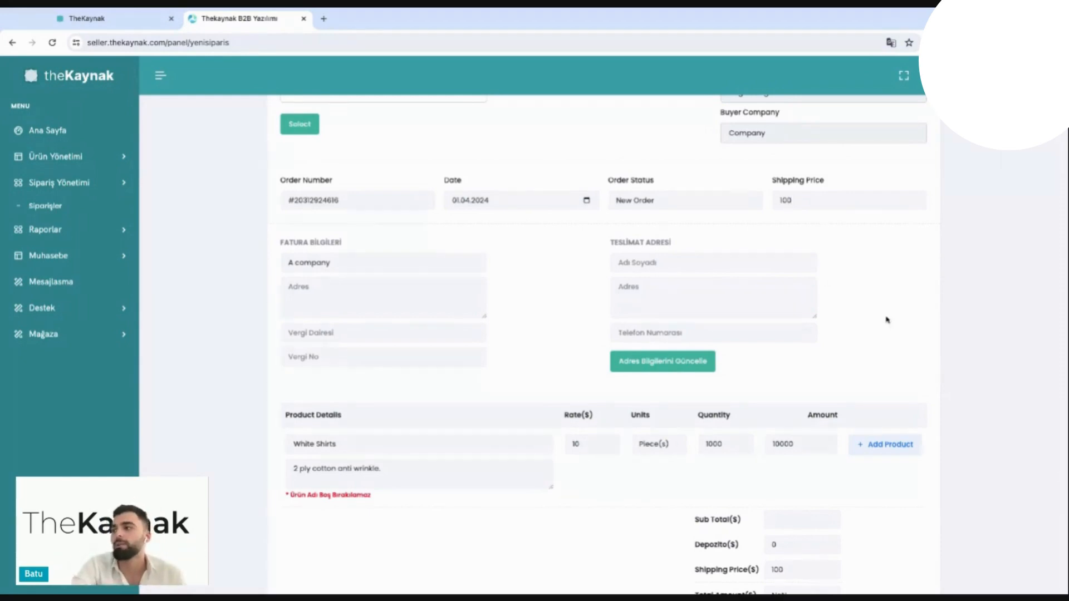
{"action": "scroll", "coordinate": [887, 319], "scroll_direction": "down", "scroll_amount": 1}
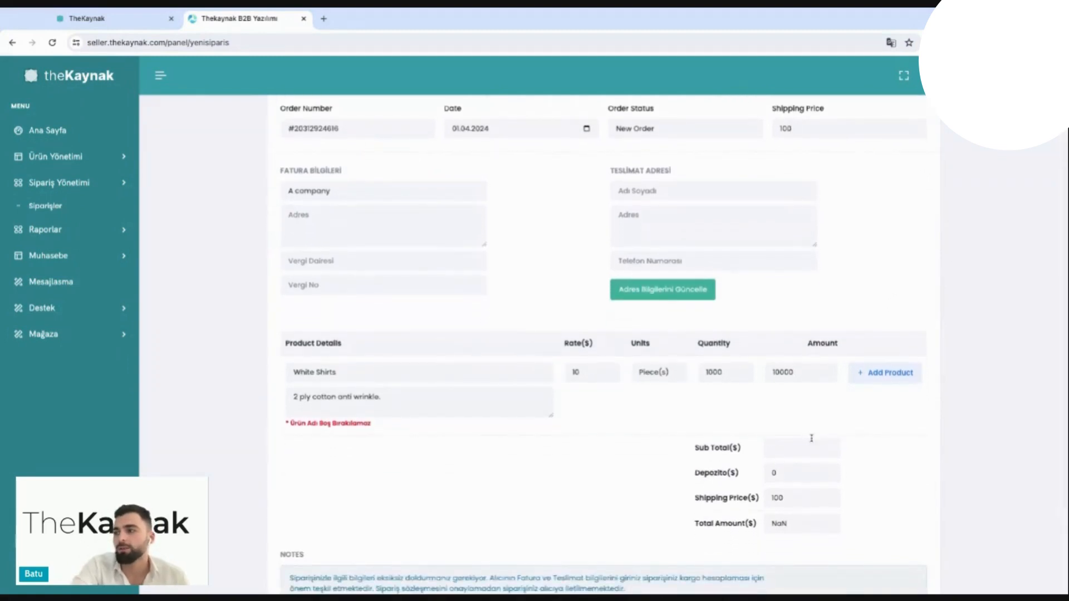
{"action": "left_click", "coordinate": [900, 384]}
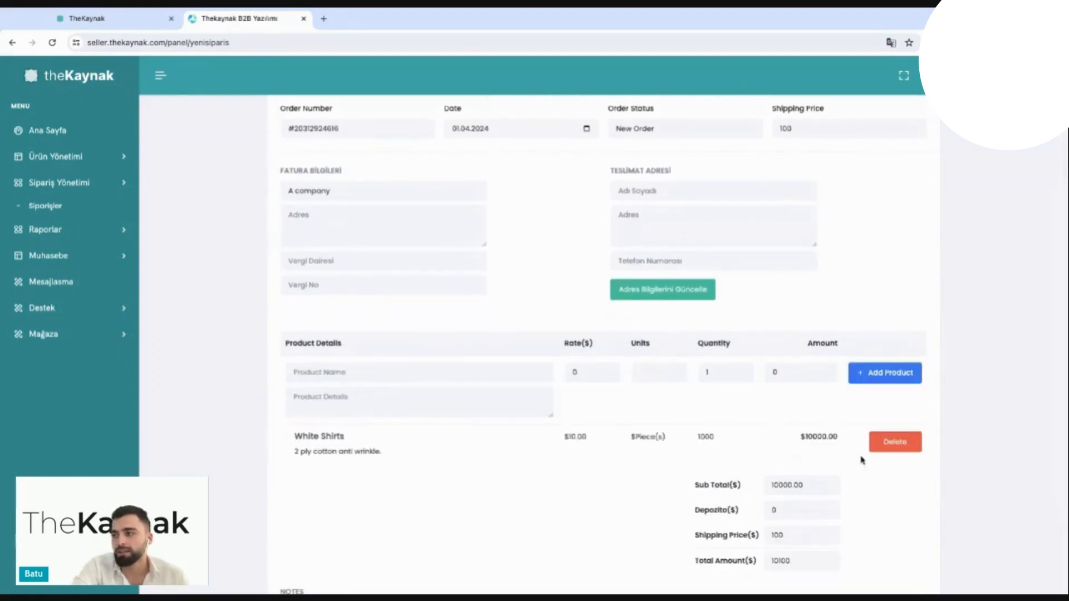
Step: Set the order's deposit to $500 and check the total amount
{"action": "scroll", "coordinate": [860, 462], "scroll_direction": "down", "scroll_amount": 1}
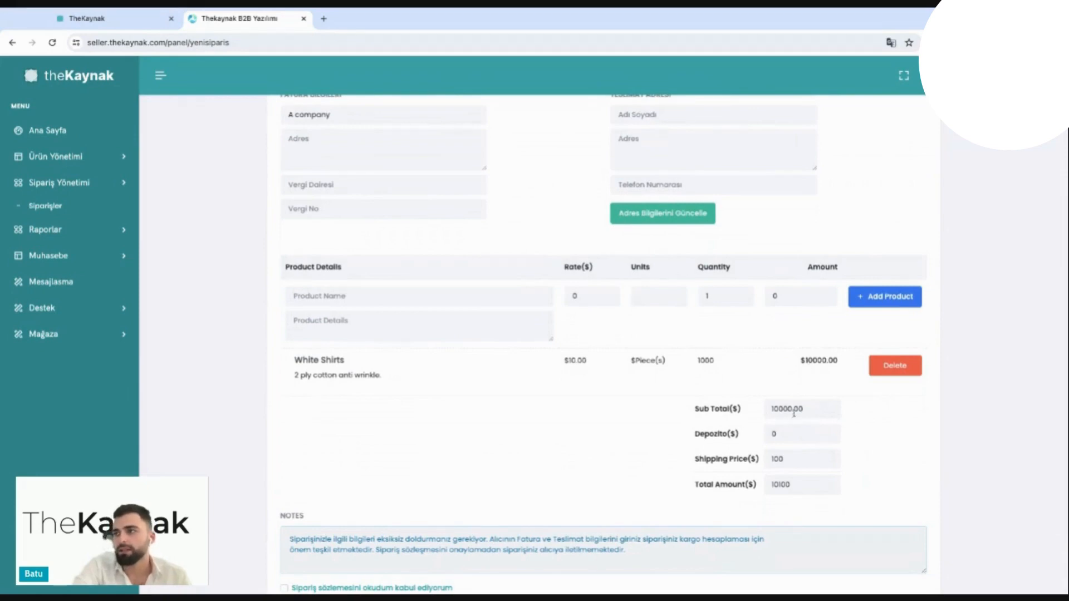
{"action": "double_click", "coordinate": [784, 434]}
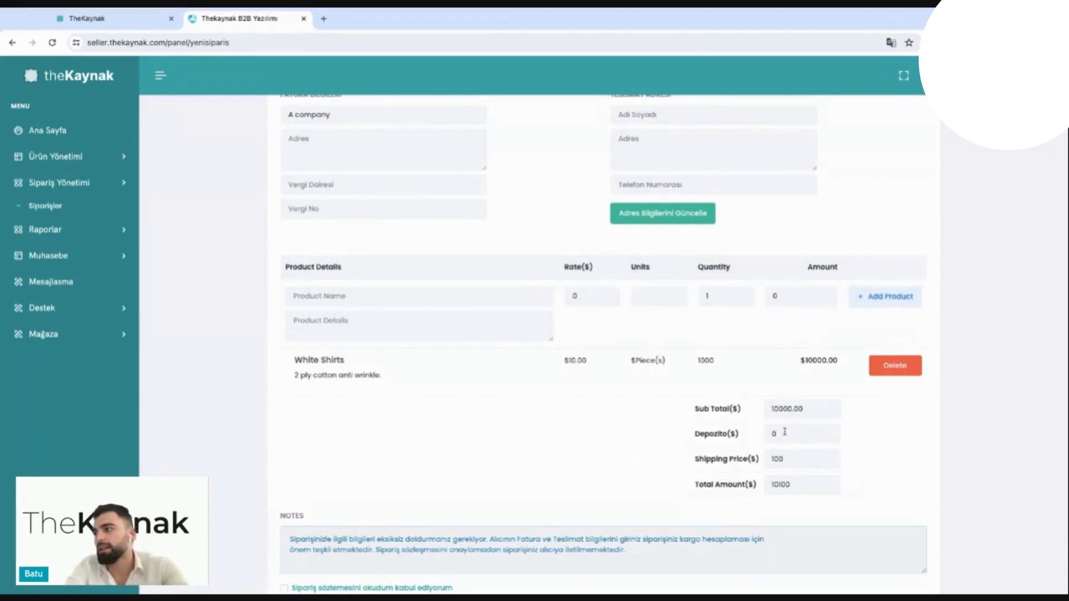
{"action": "scroll", "coordinate": [756, 433], "scroll_direction": "down", "scroll_amount": 1}
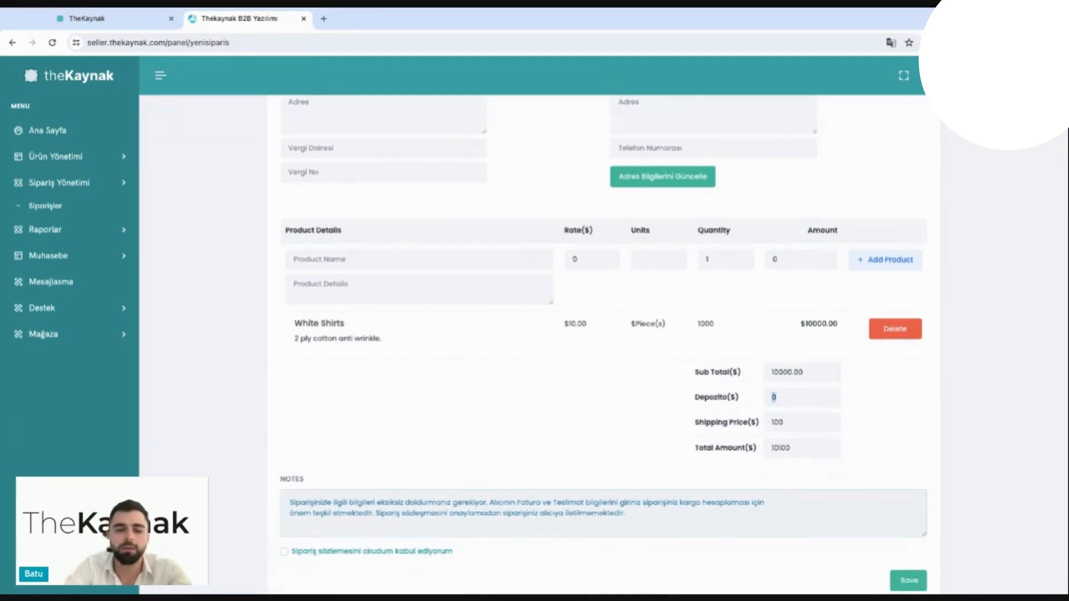
{"action": "type", "text": "50"}
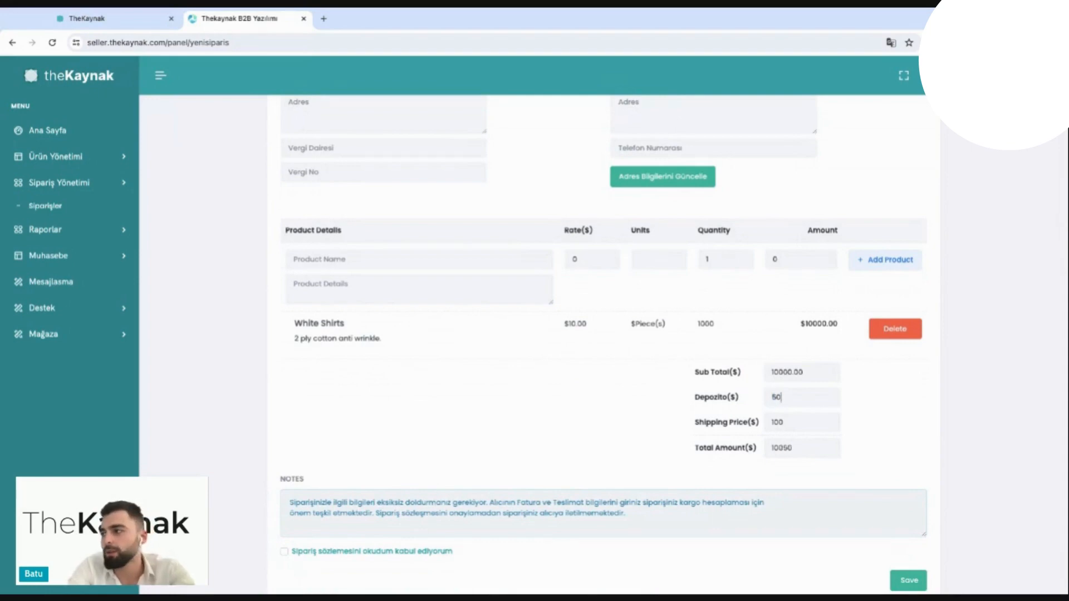
{"action": "type", "text": "0"}
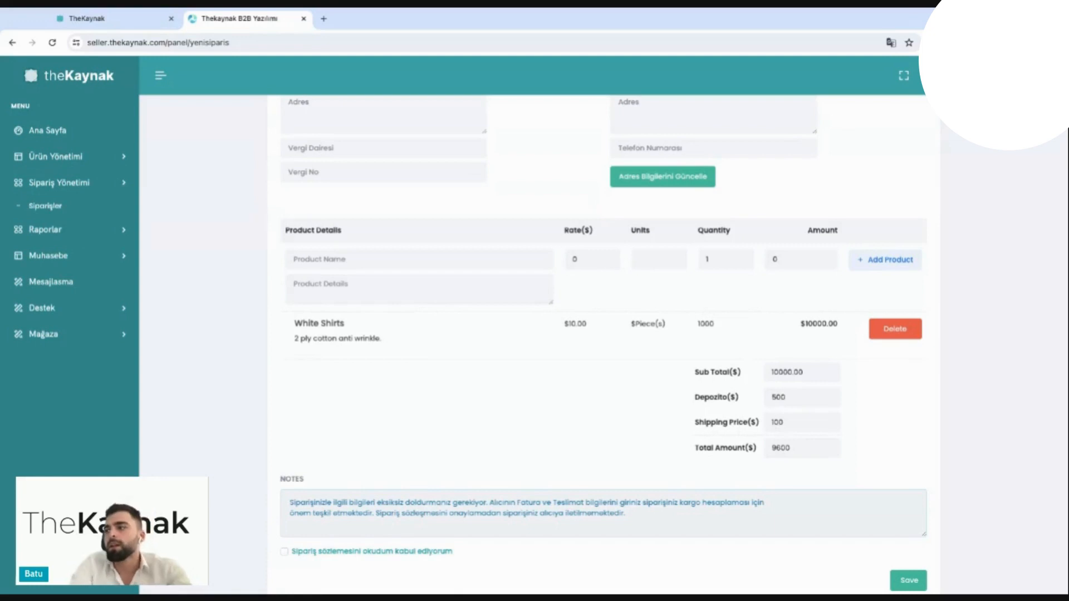
{"action": "double_click", "coordinate": [800, 448]}
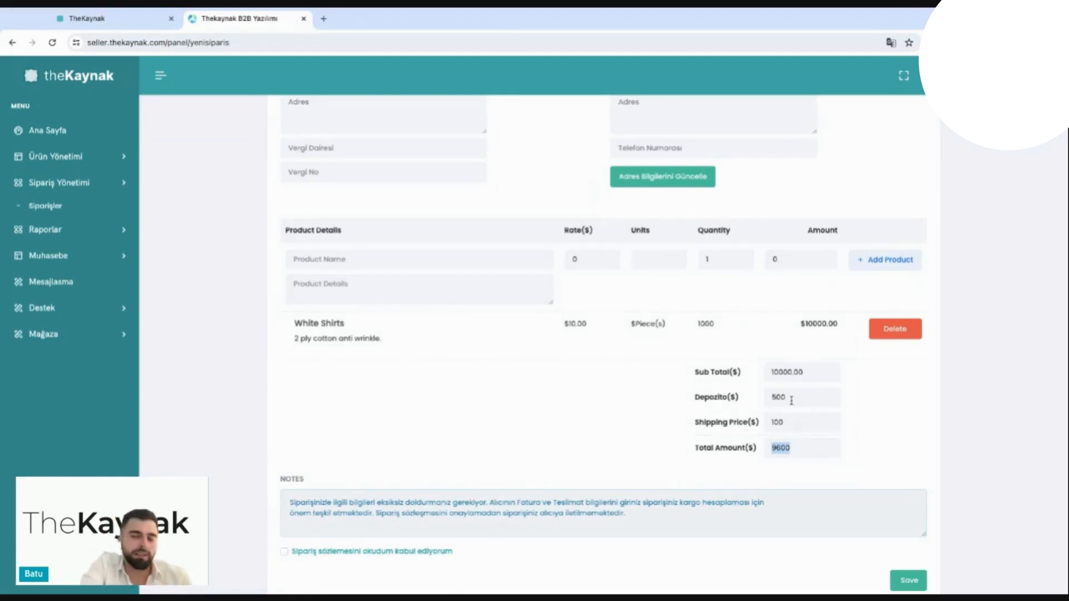
Step: Accept the order agreement and save the new order
{"action": "scroll", "coordinate": [828, 425], "scroll_direction": "down", "scroll_amount": 1}
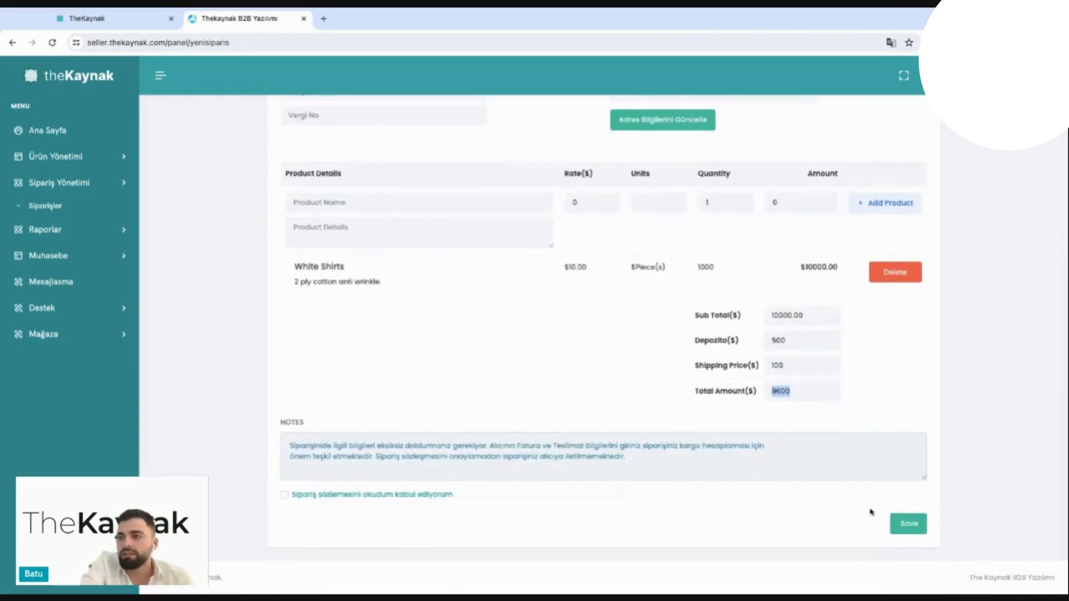
{"action": "left_click", "coordinate": [284, 495]}
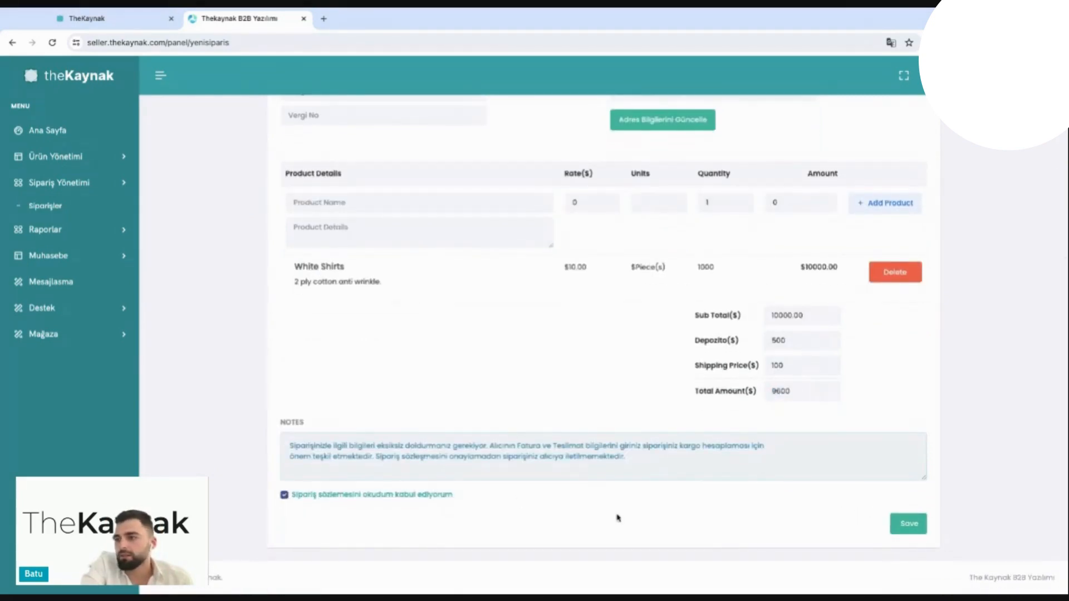
{"action": "left_click", "coordinate": [904, 525]}
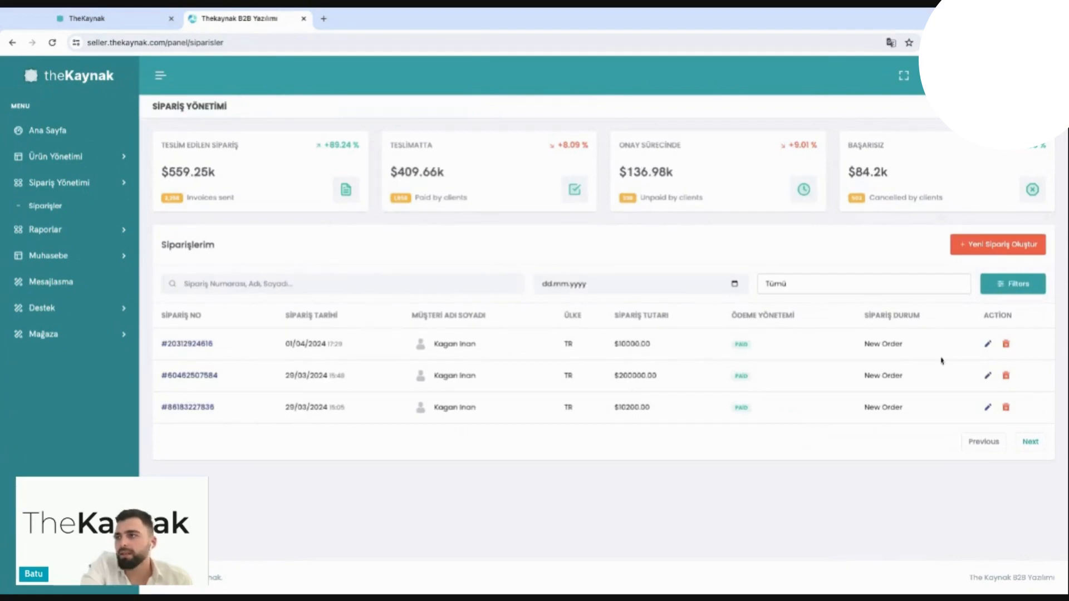
Step: Open the newly saved order's detail page, view its Mesajlaşma section and go to its Lojistik section
{"action": "left_click", "coordinate": [987, 350]}
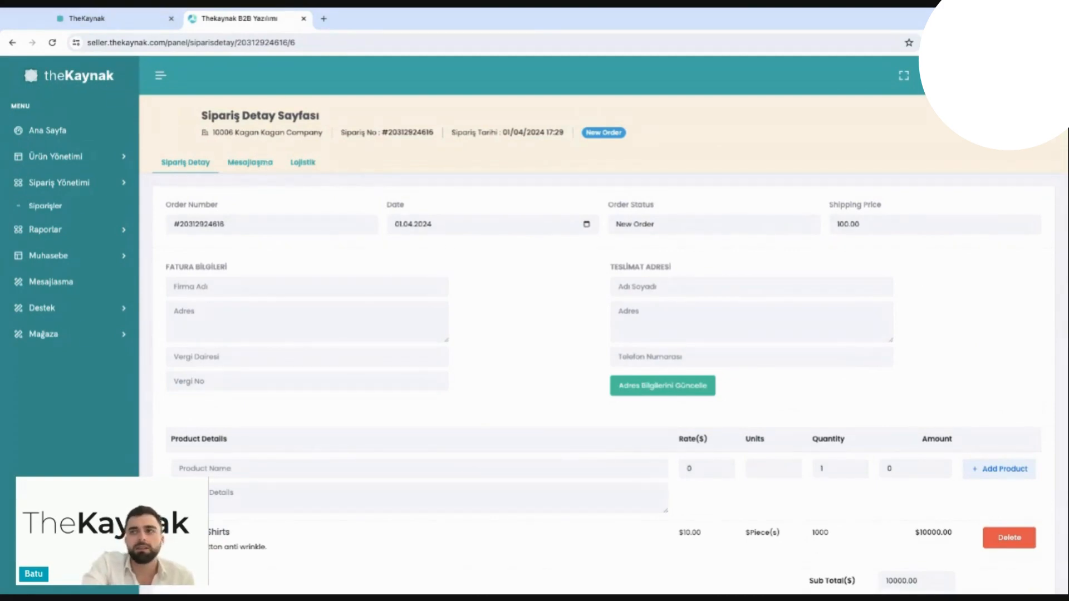
{"action": "left_click", "coordinate": [250, 162]}
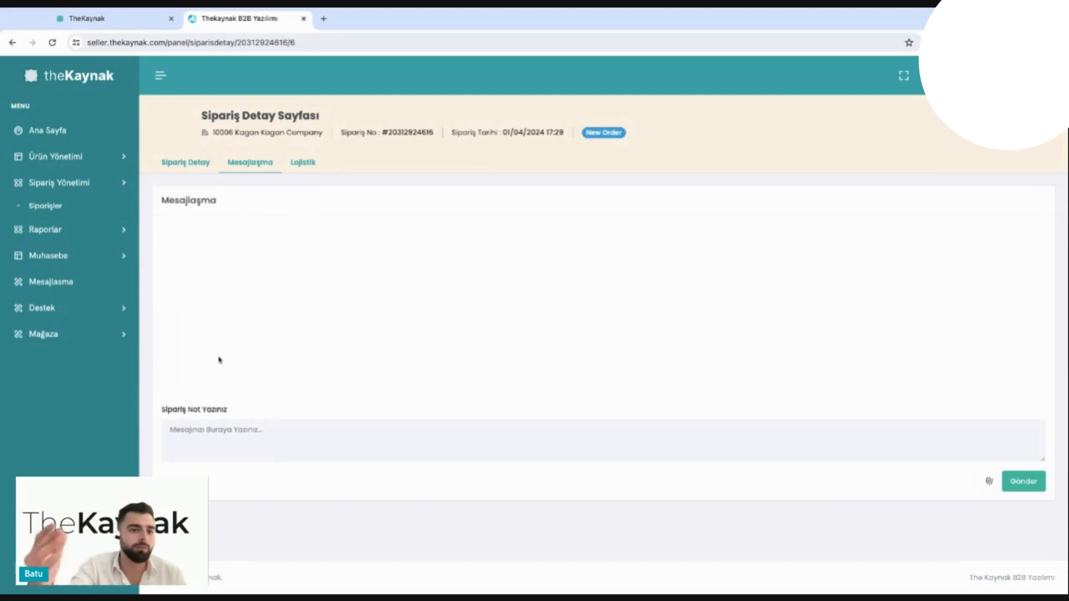
{"action": "left_click", "coordinate": [309, 166]}
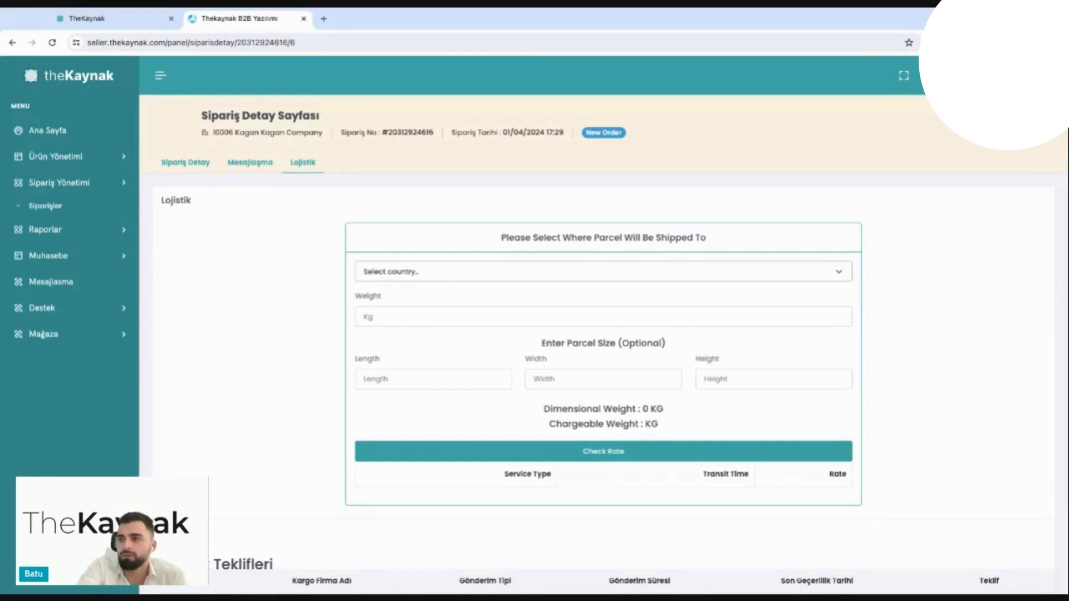
Step: Choose Australia as the parcel's destination country and set its weight to 10 kg
{"action": "left_click", "coordinate": [391, 426]}
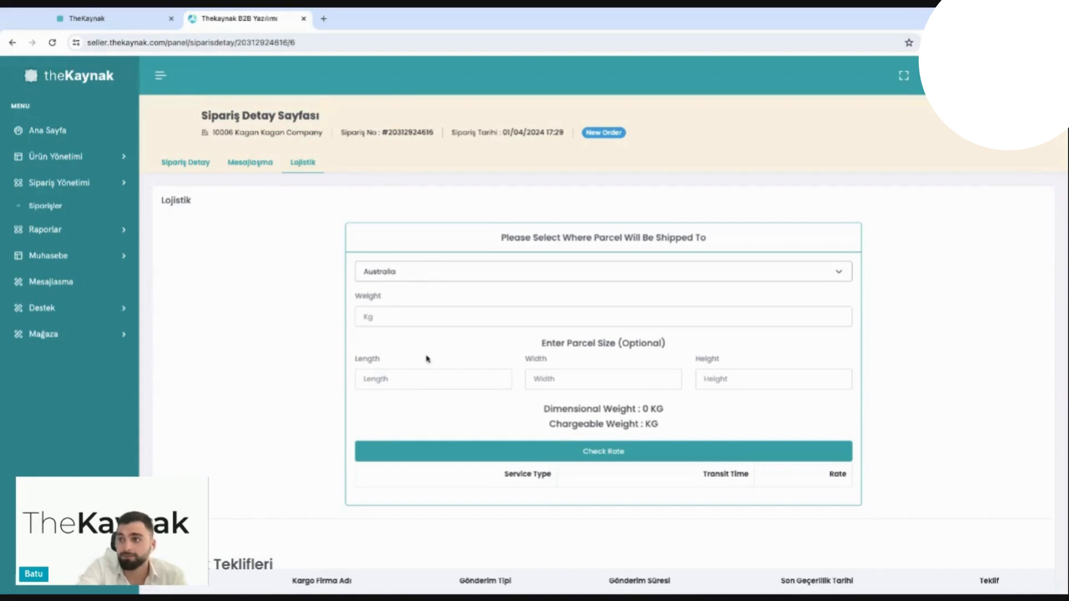
{"action": "left_click", "coordinate": [384, 319]}
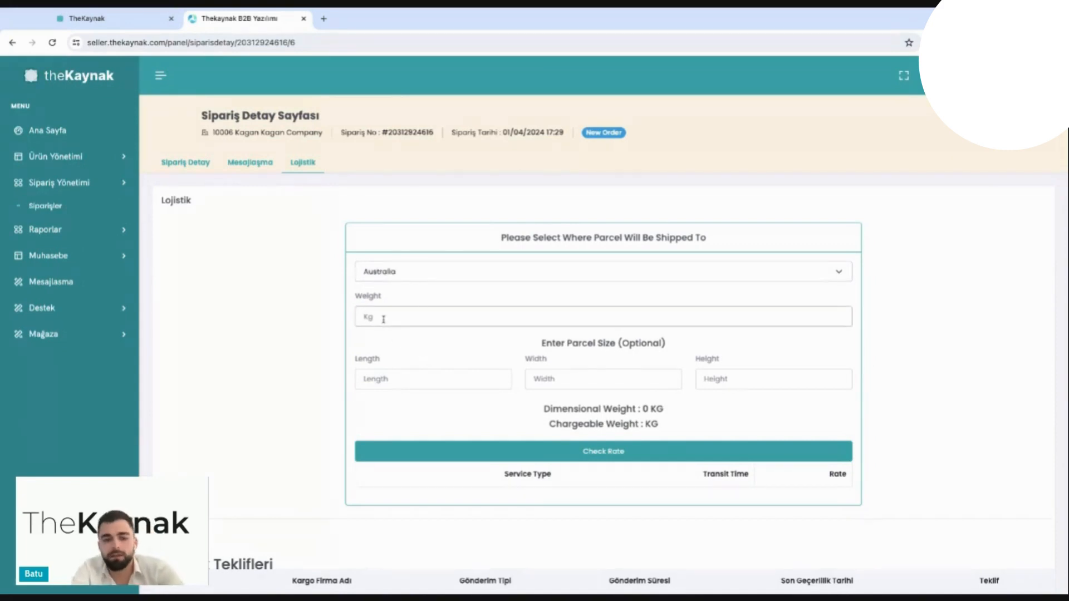
{"action": "type", "text": "10"}
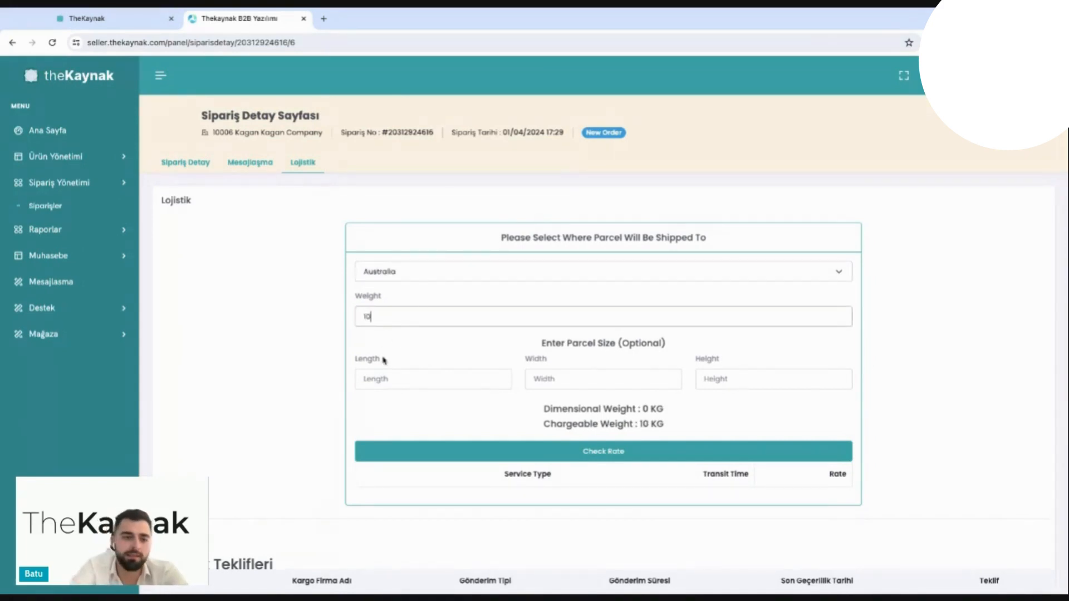
Step: Set the parcel's length, width and height to 20 each and check the shipping rate
{"action": "left_click", "coordinate": [396, 374]}
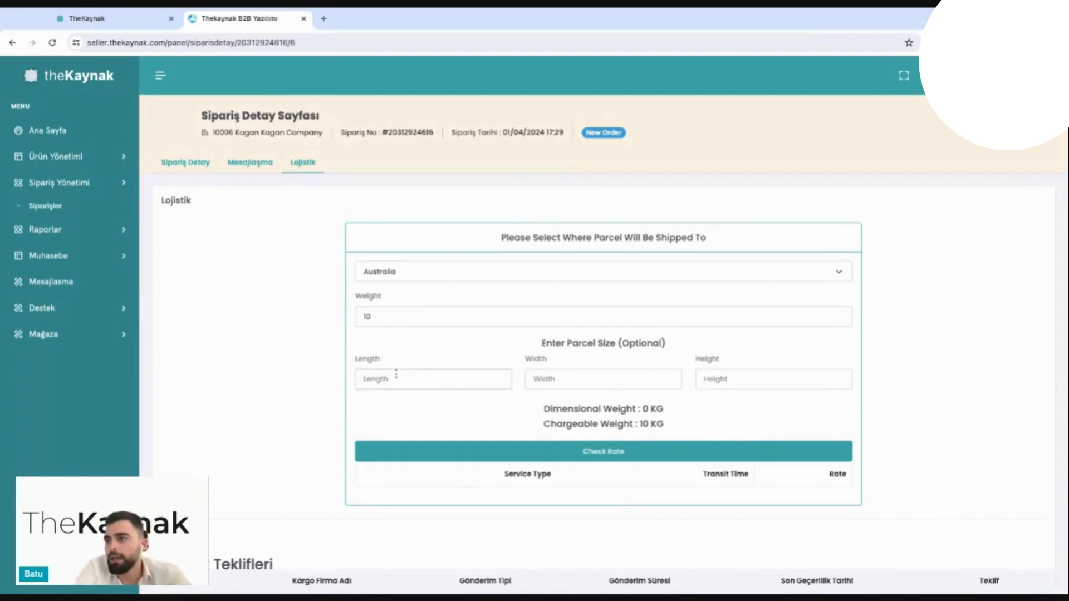
{"action": "type", "text": "20"}
{"action": "key", "text": "Tab"}
{"action": "type", "text": "20"}
{"action": "key", "text": "Tab"}
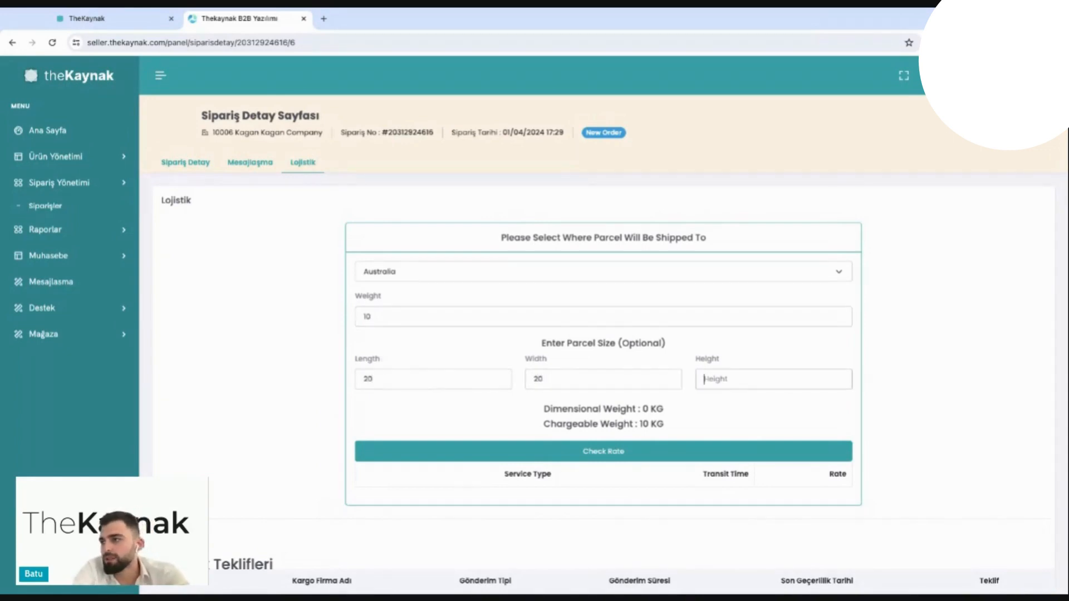
{"action": "type", "text": "20"}
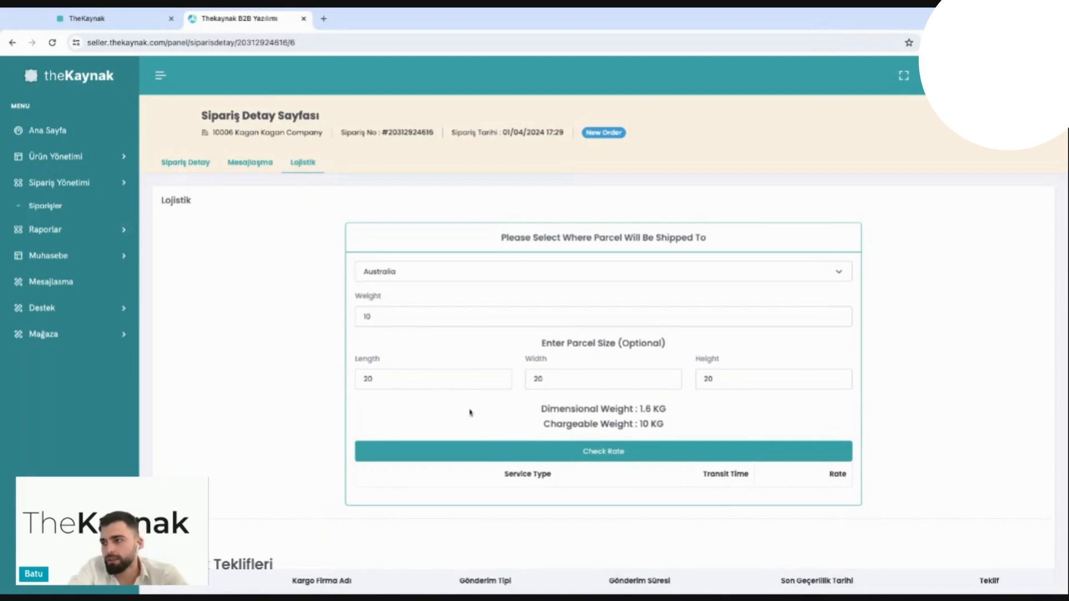
{"action": "left_click", "coordinate": [456, 451]}
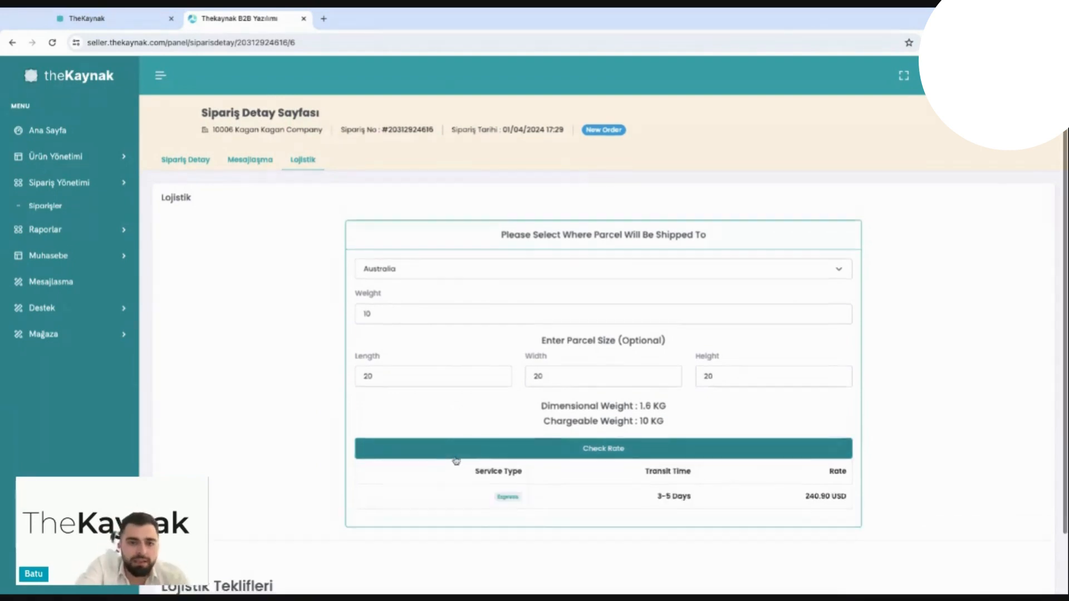
{"action": "scroll", "coordinate": [804, 484], "scroll_direction": "down", "scroll_amount": 2}
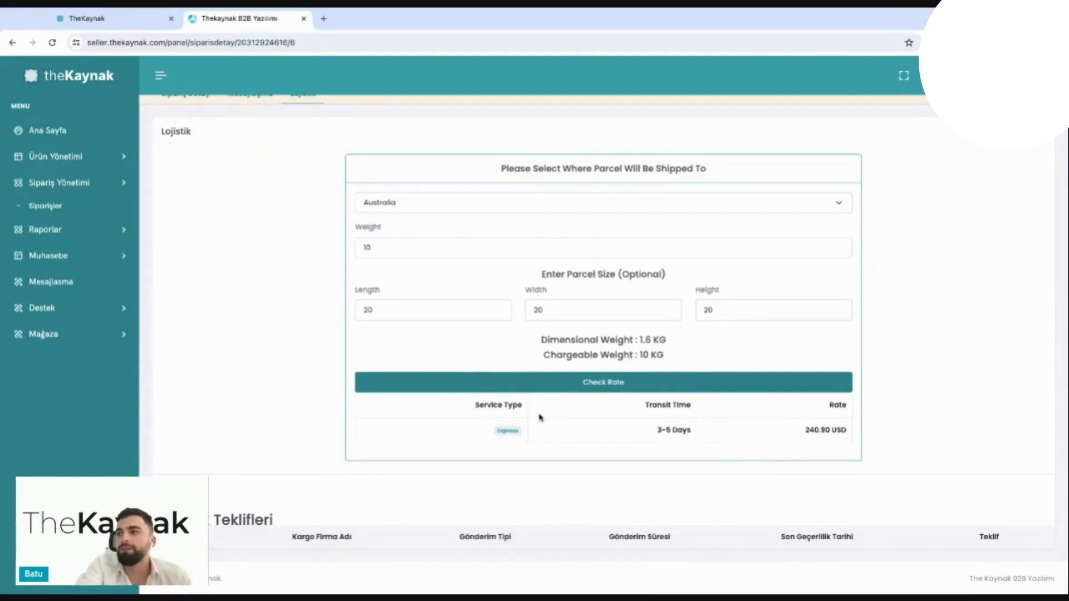
Step: Set the parcel's weight to 500 kg and check the shipping rate to Australia again
{"action": "left_click", "coordinate": [406, 251]}
{"action": "left_click_drag", "start_coordinate": [406, 250], "coordinate": [287, 250]}
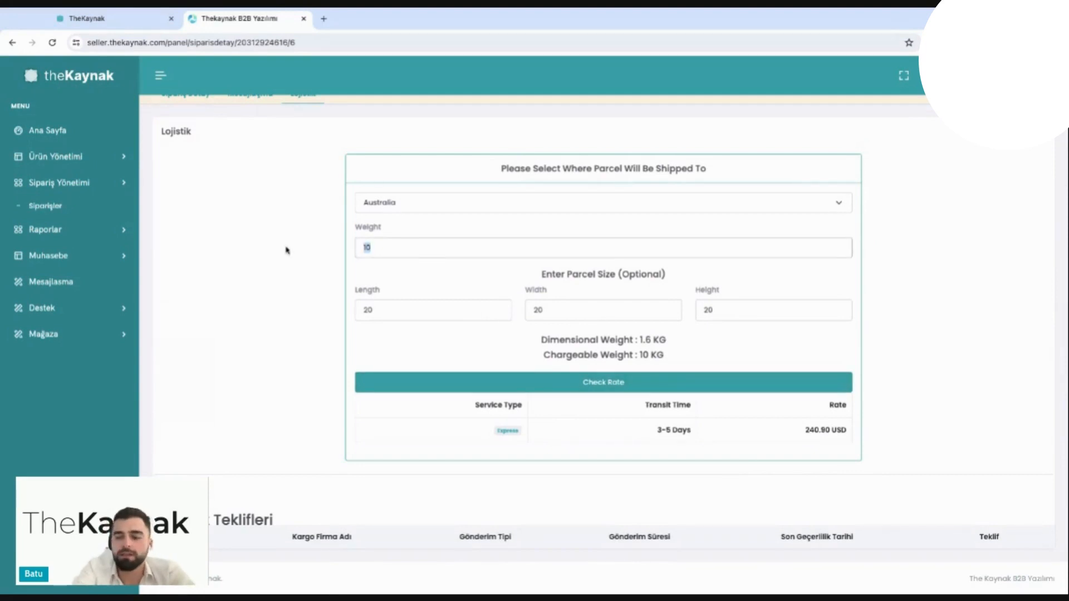
{"action": "type", "text": "500"}
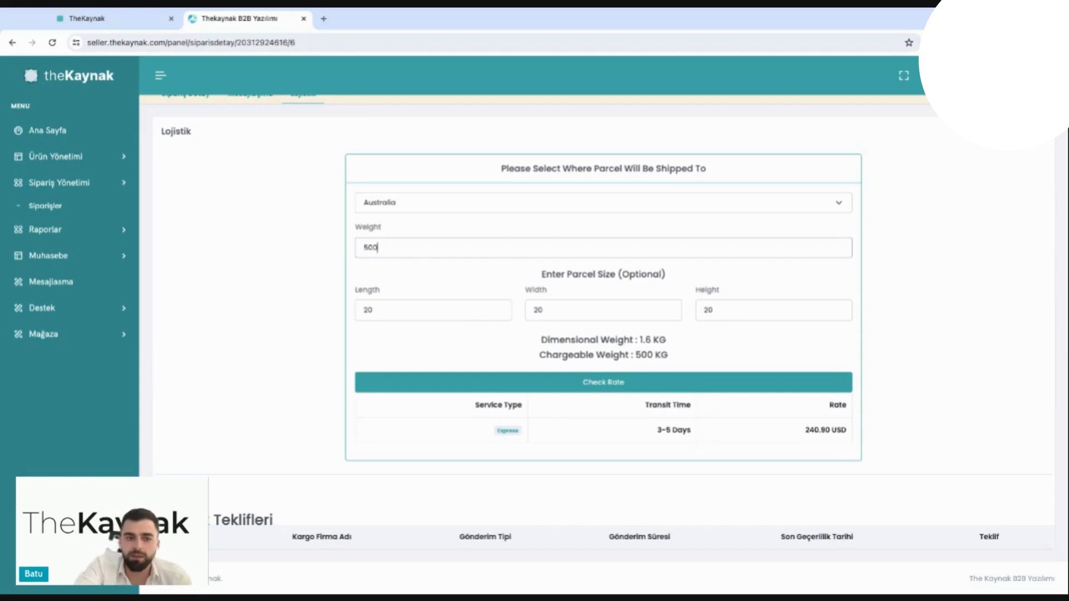
{"action": "left_click", "coordinate": [418, 386]}
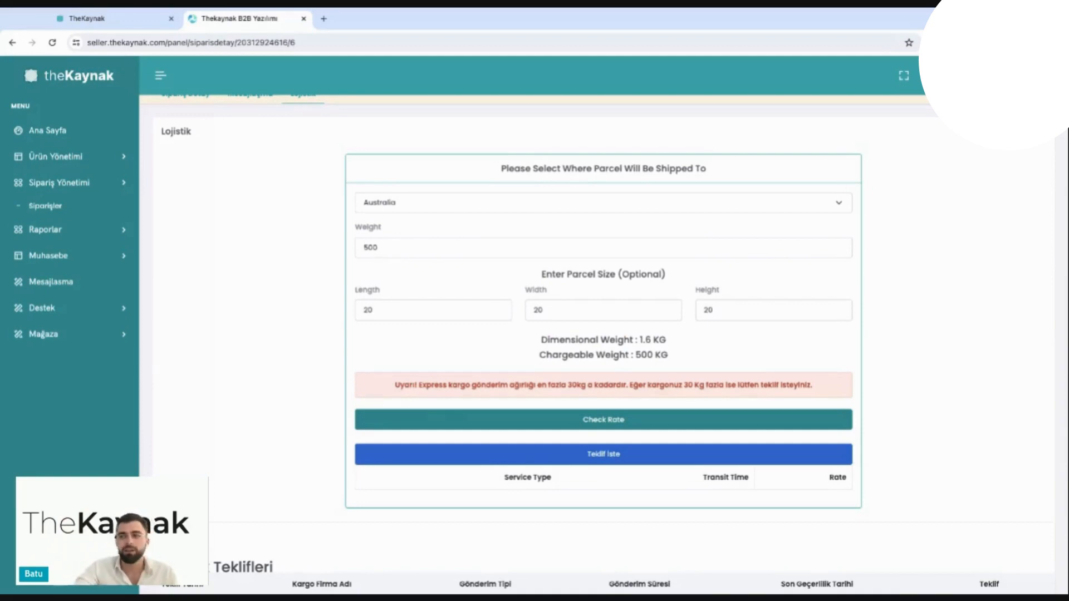
Step: Return to the order's Sipariş Detay section and highlight its shipping price
{"action": "scroll", "coordinate": [603, 345], "scroll_direction": "up", "scroll_amount": 2}
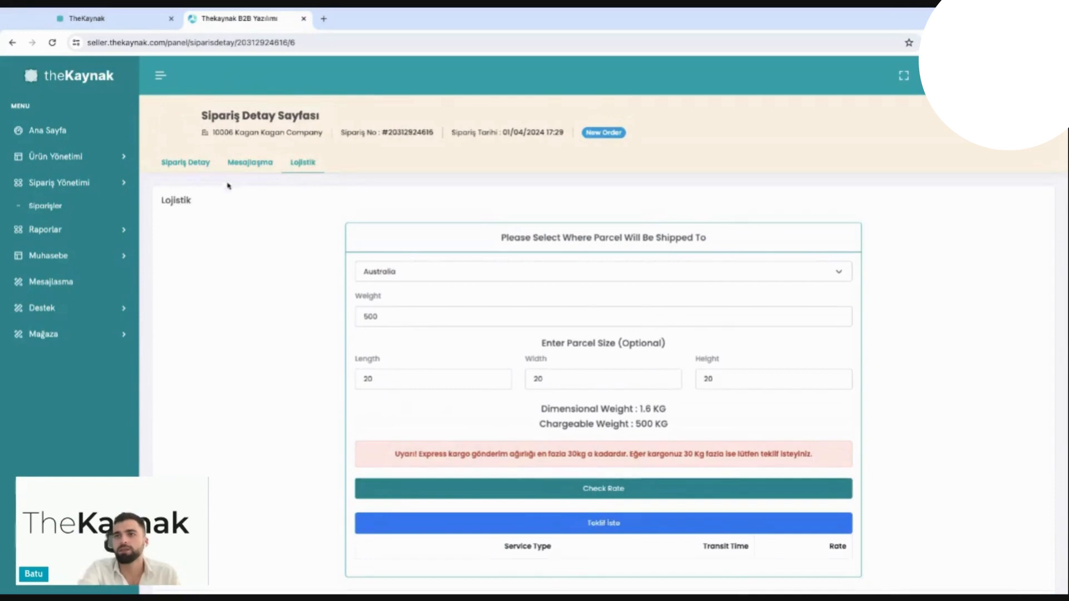
{"action": "left_click", "coordinate": [186, 162]}
{"action": "double_click", "coordinate": [867, 230]}
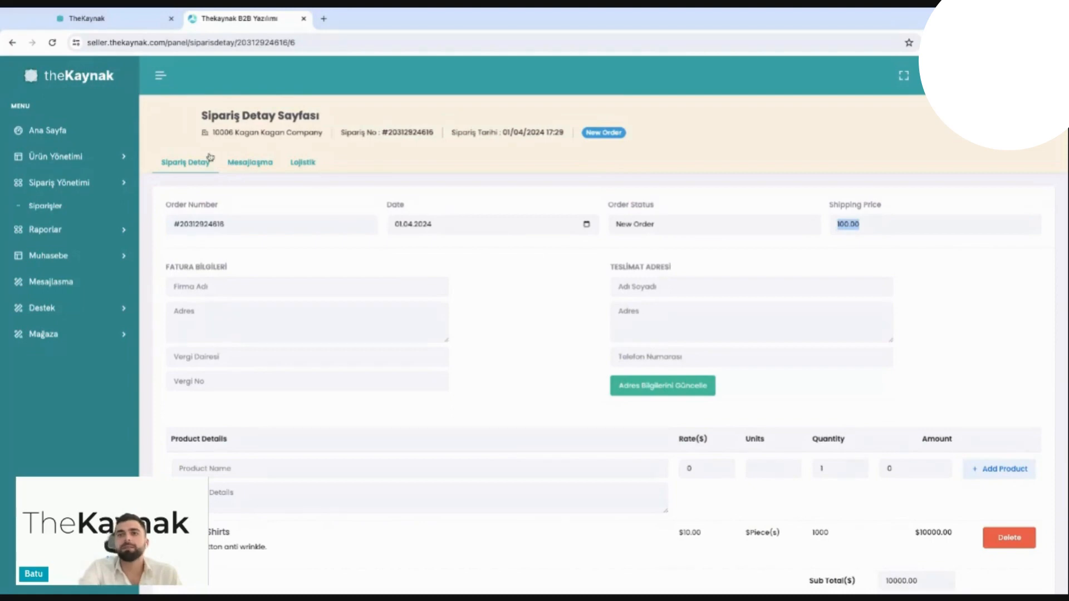
Step: View the report options under Raporlar and open the payment list in the Muhasebe section
{"action": "left_click", "coordinate": [110, 185]}
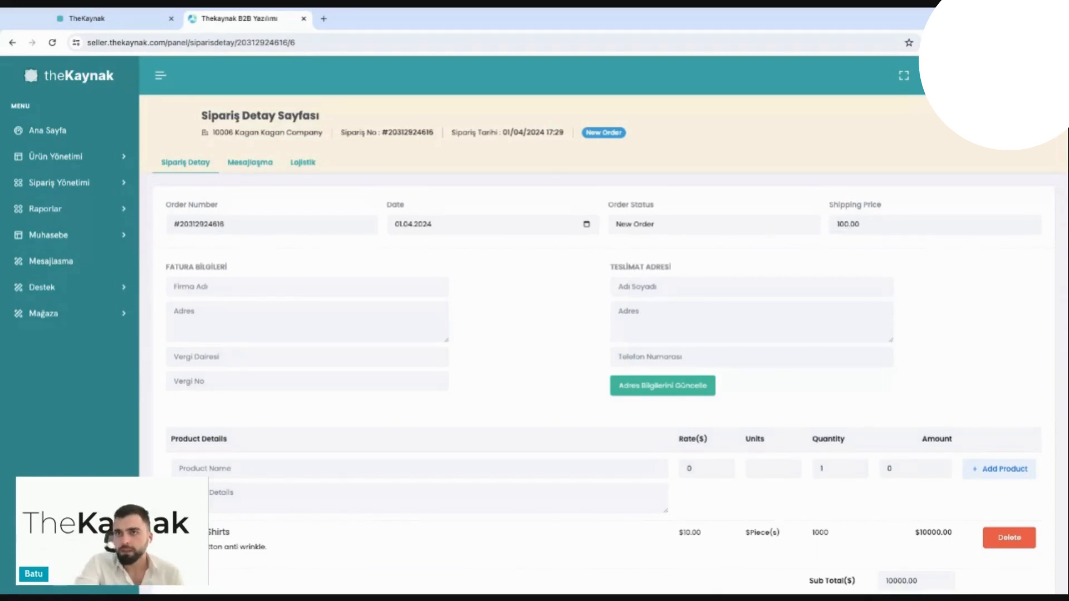
{"action": "left_click", "coordinate": [87, 210]}
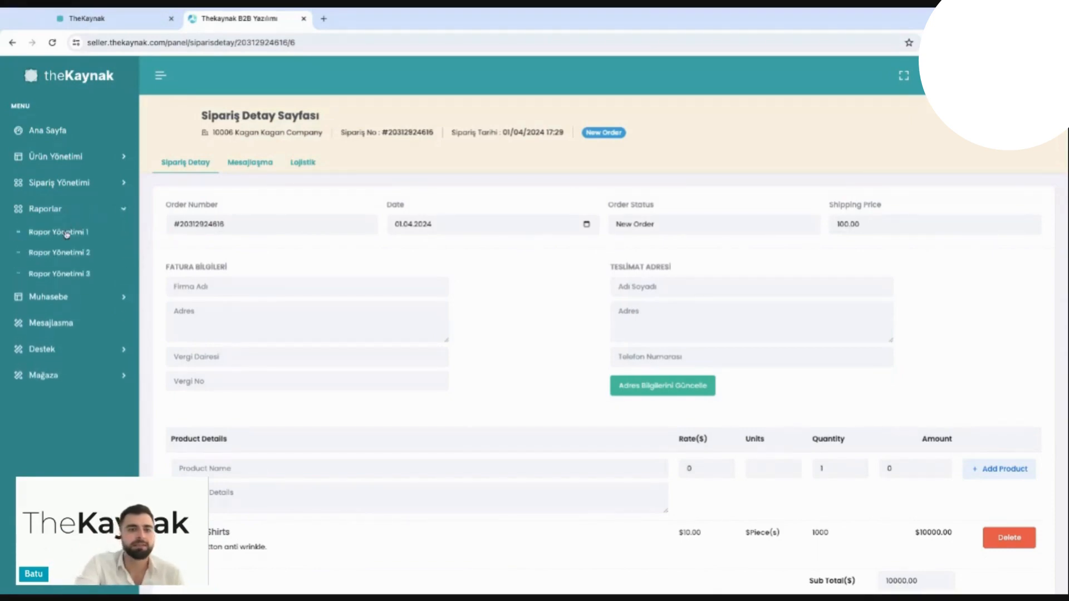
{"action": "left_click", "coordinate": [103, 216]}
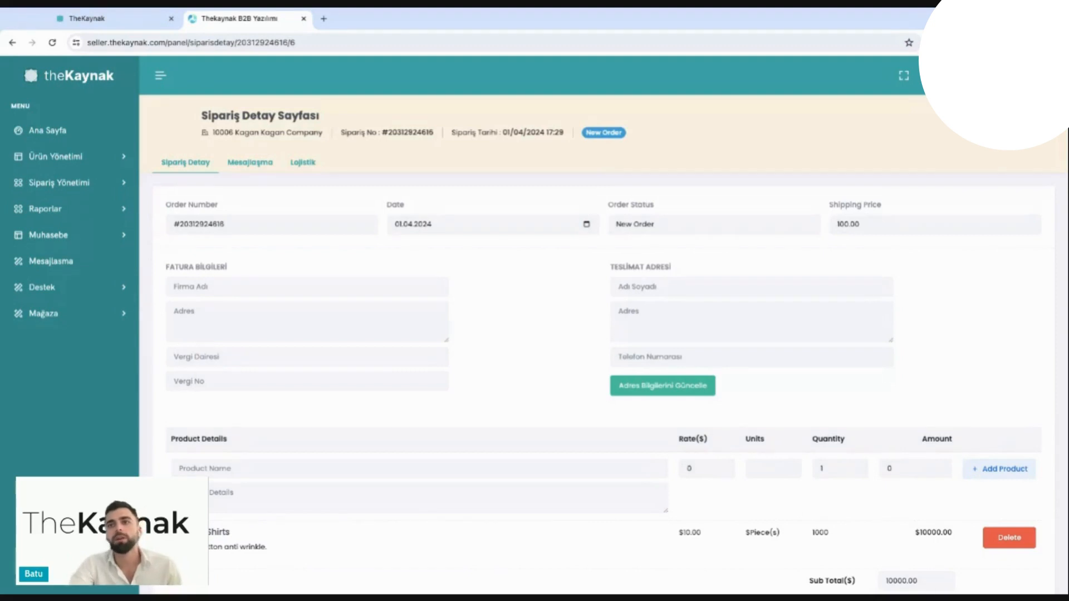
{"action": "left_click", "coordinate": [100, 233]}
{"action": "left_click", "coordinate": [55, 280]}
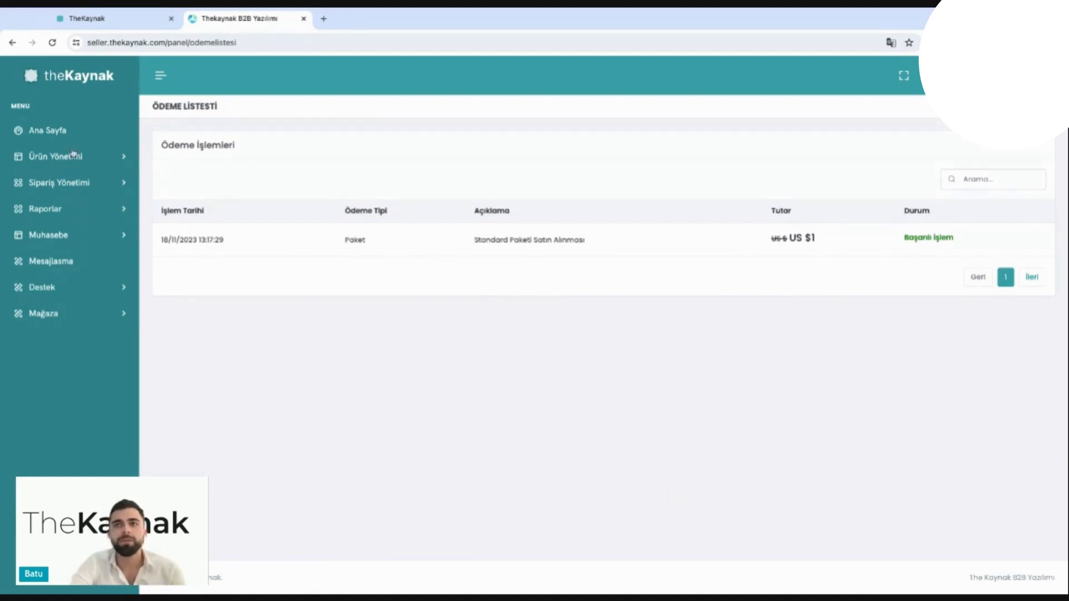
Step: Return to the seller panel's home page and look over its Tanıtım section and introduction video
{"action": "left_click", "coordinate": [64, 128]}
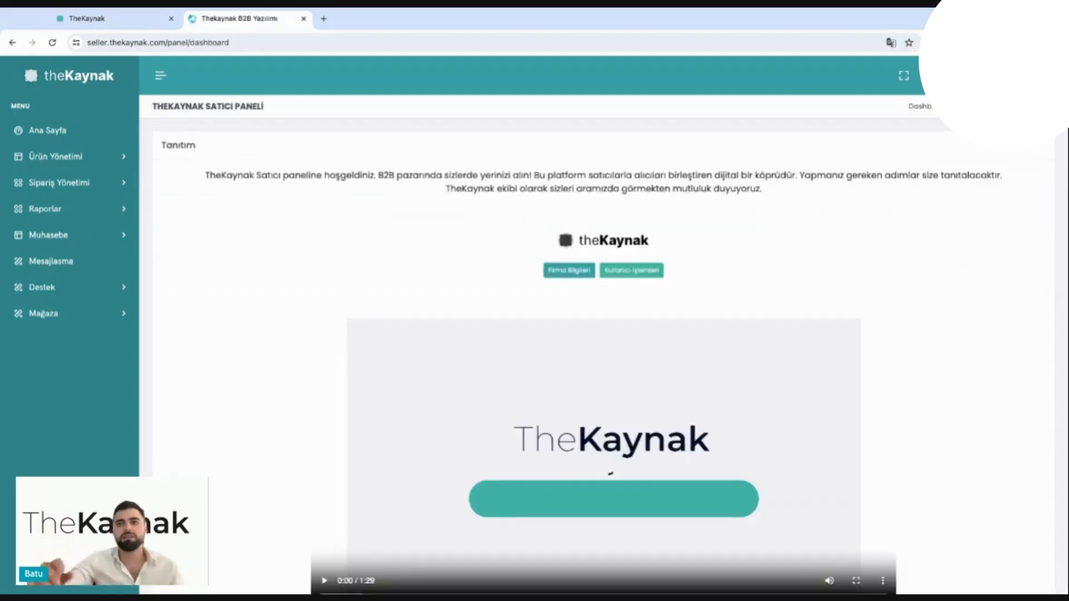
{"action": "scroll", "coordinate": [523, 446], "scroll_direction": "down", "scroll_amount": 1}
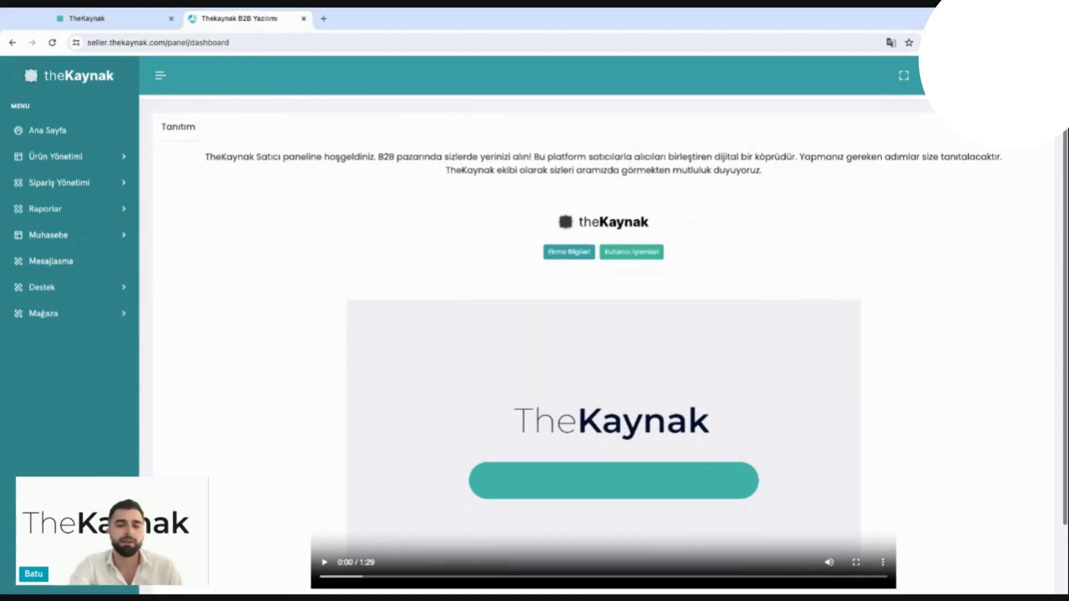
{"action": "scroll", "coordinate": [517, 409], "scroll_direction": "down", "scroll_amount": 3}
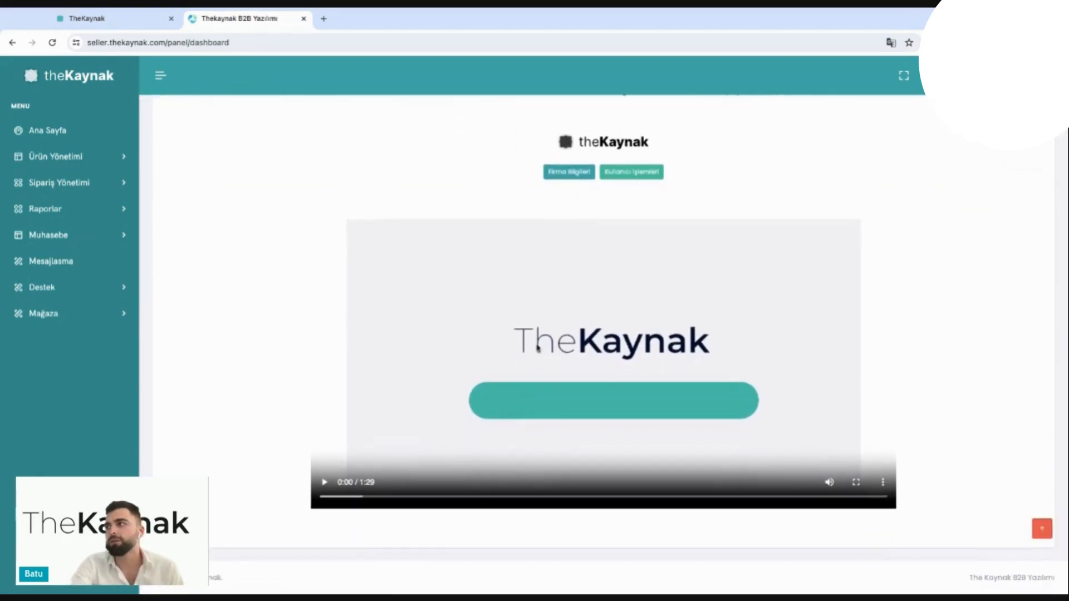
{"action": "scroll", "coordinate": [549, 344], "scroll_direction": "up", "scroll_amount": 3}
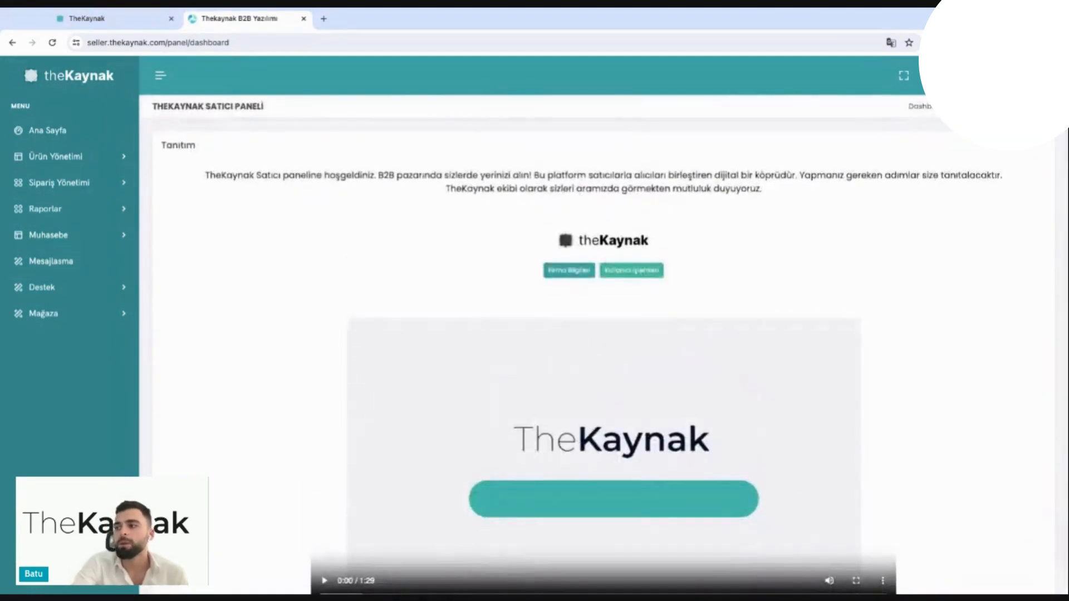
{"action": "scroll", "coordinate": [938, 203], "scroll_direction": "down", "scroll_amount": 3}
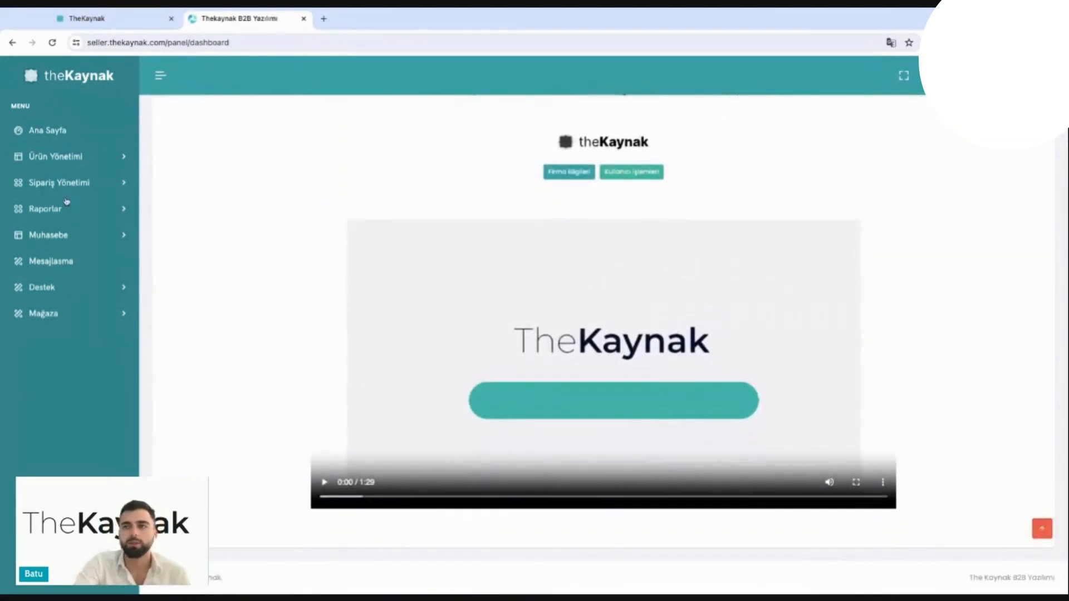
{"action": "scroll", "coordinate": [238, 391], "scroll_direction": "up", "scroll_amount": 1}
{"action": "scroll", "coordinate": [238, 391], "scroll_direction": "down", "scroll_amount": 1}
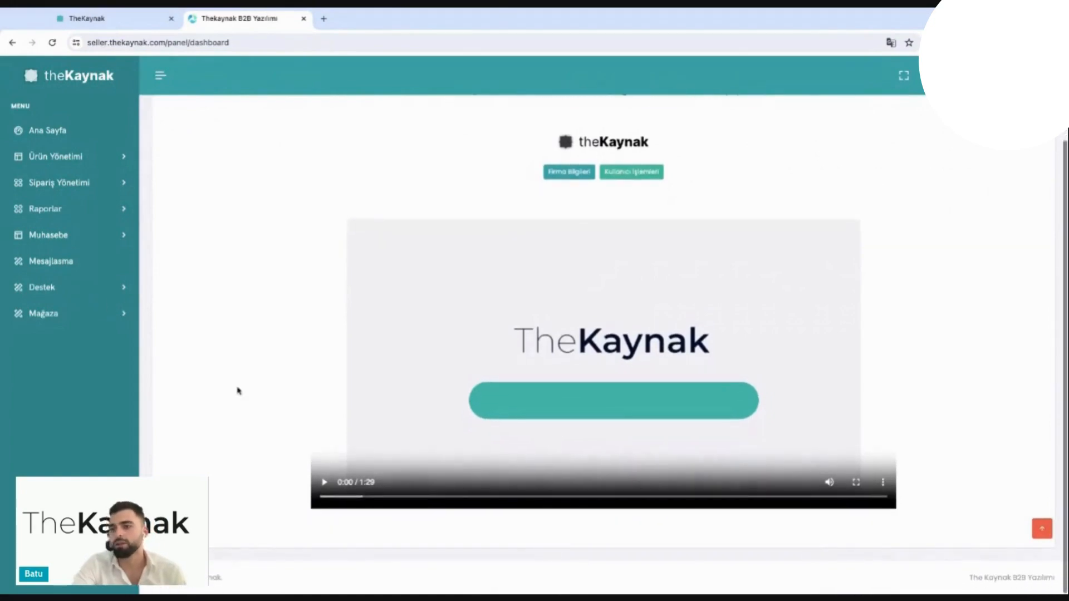
{"action": "scroll", "coordinate": [217, 367], "scroll_direction": "up", "scroll_amount": 3}
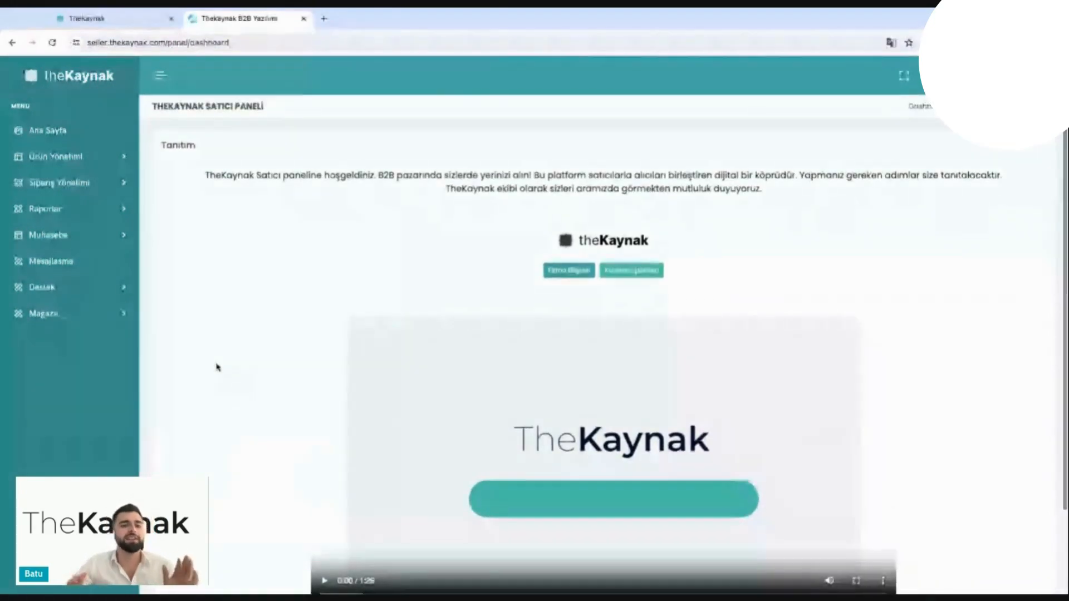